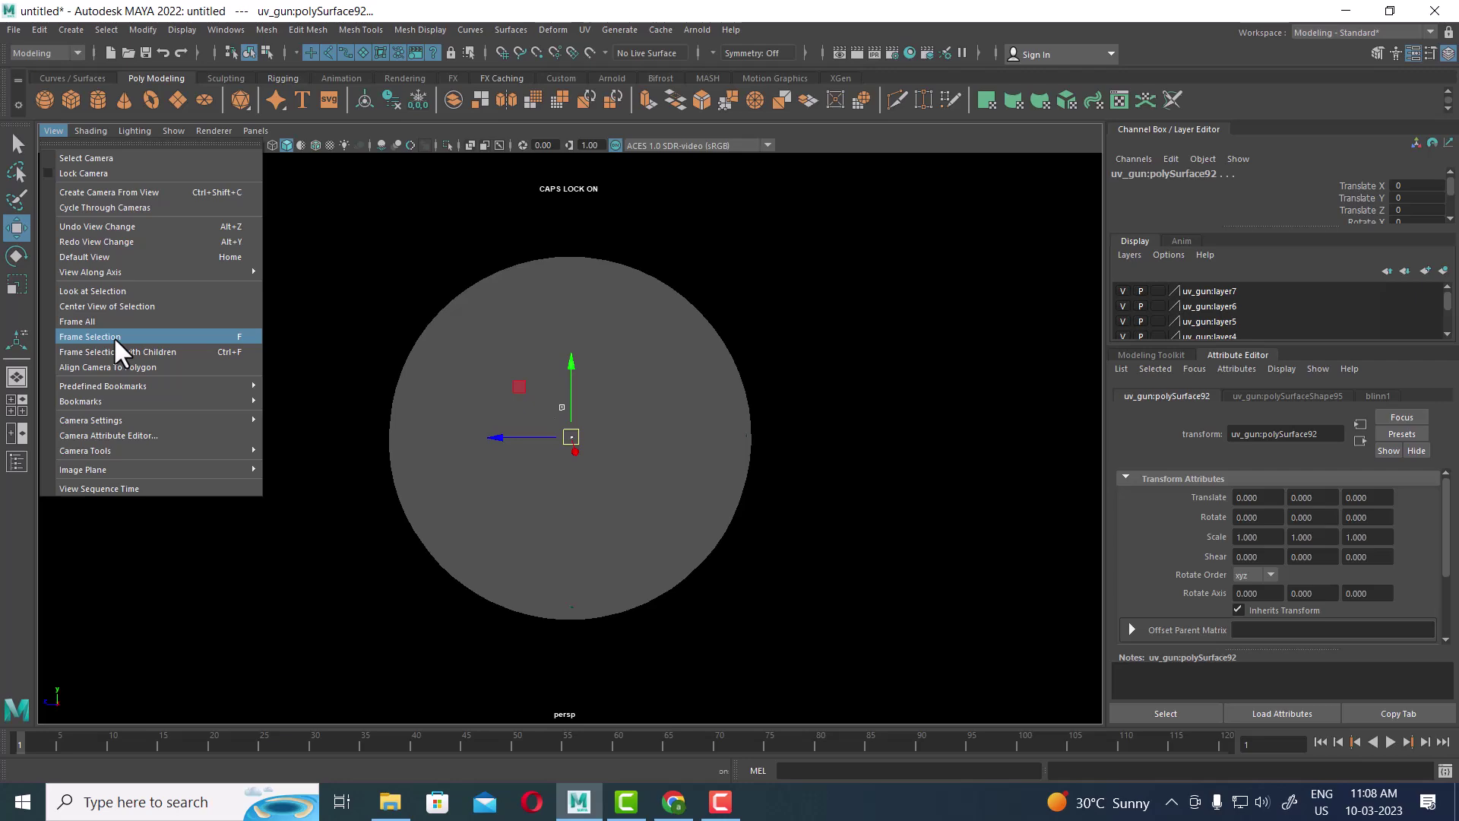
Step: Delete the skydome light that surrounds the gun
click(840, 668)
key(space)
alt+drag(836, 612, 811, 433)
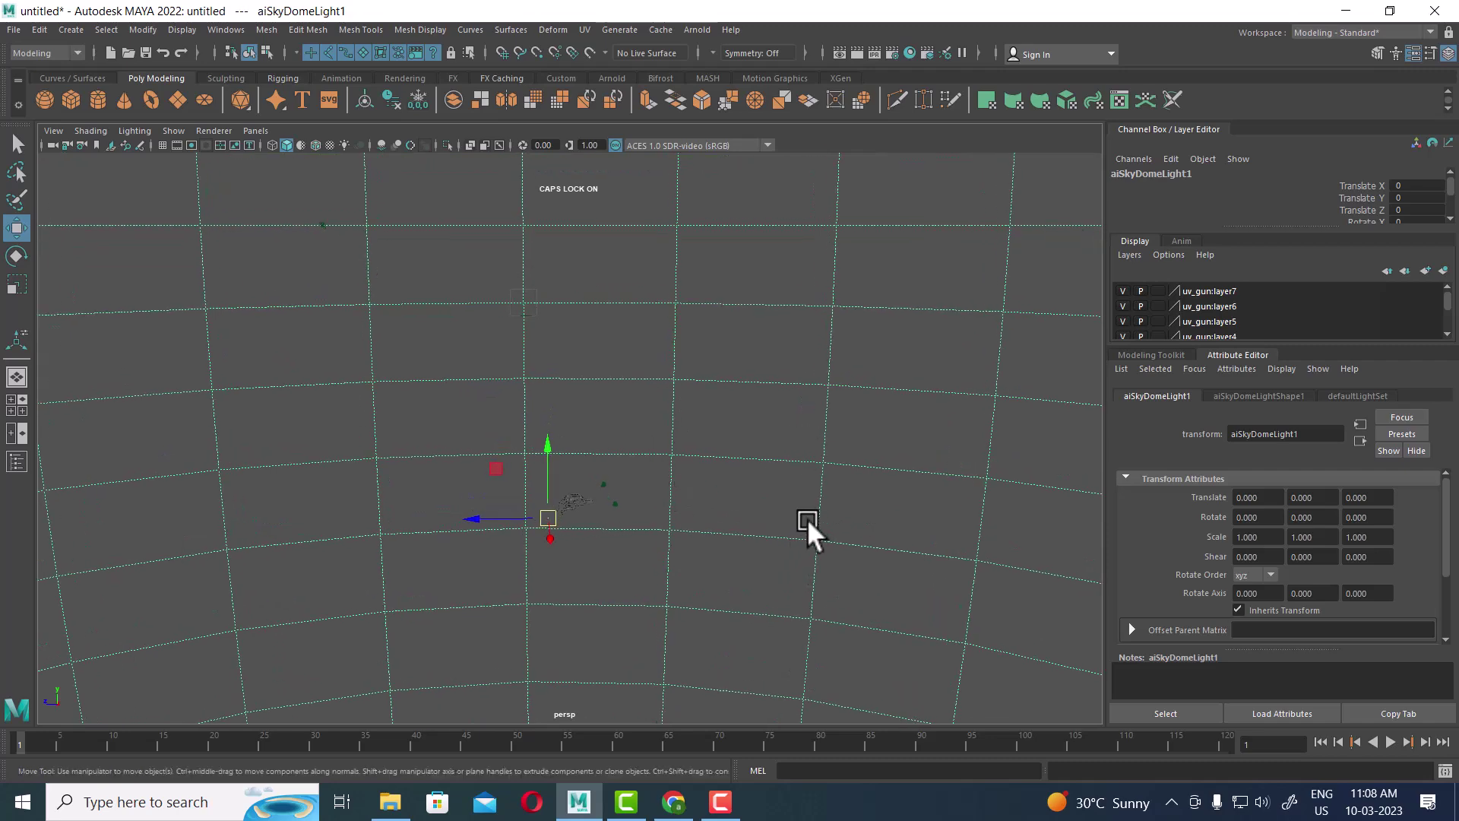
key(Delete)
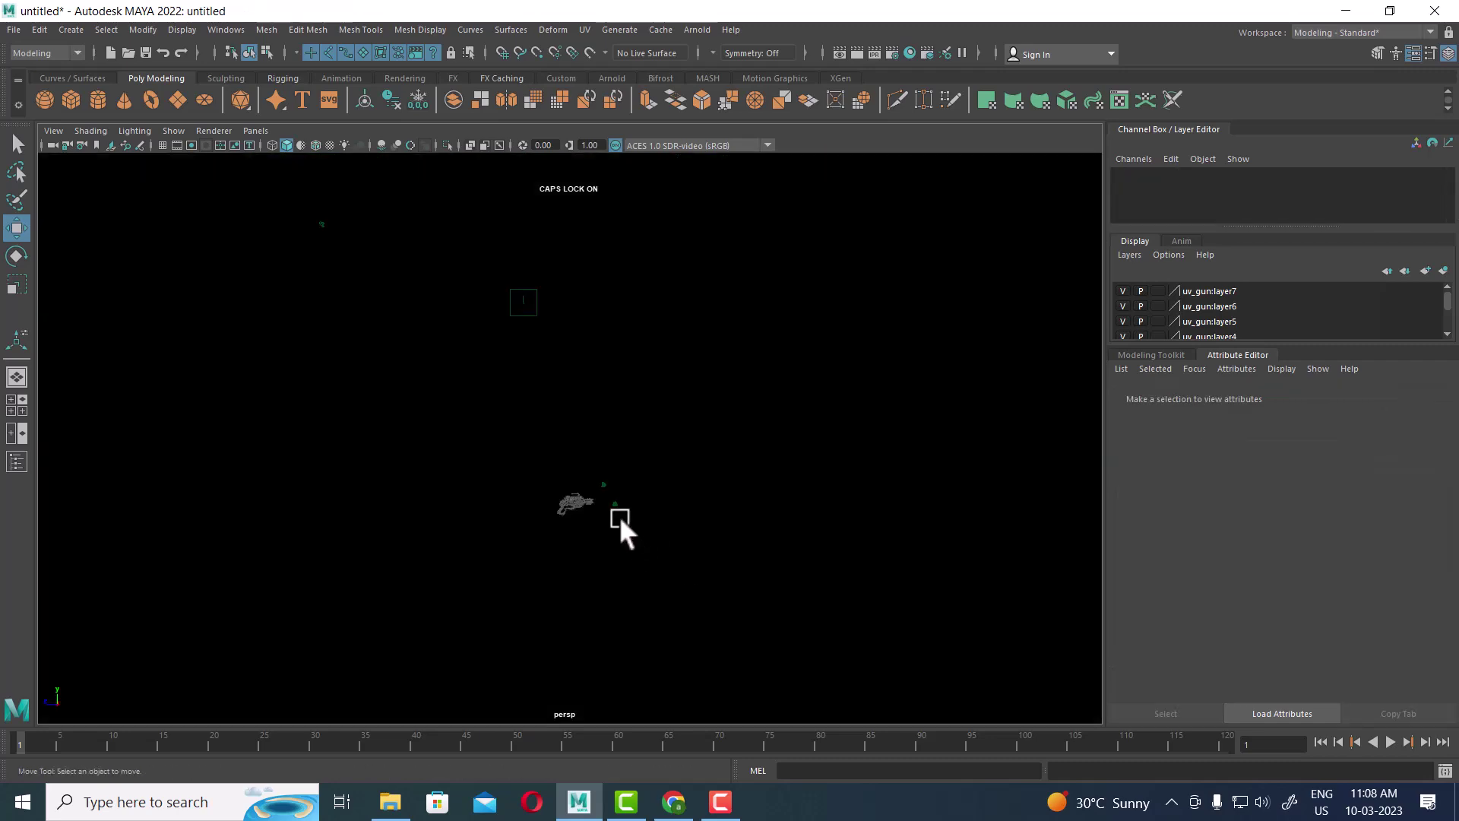
Step: Frame the whole gun in the perspective view and clear the selection
click(567, 497)
key(f)
scroll(722, 486, down, 10)
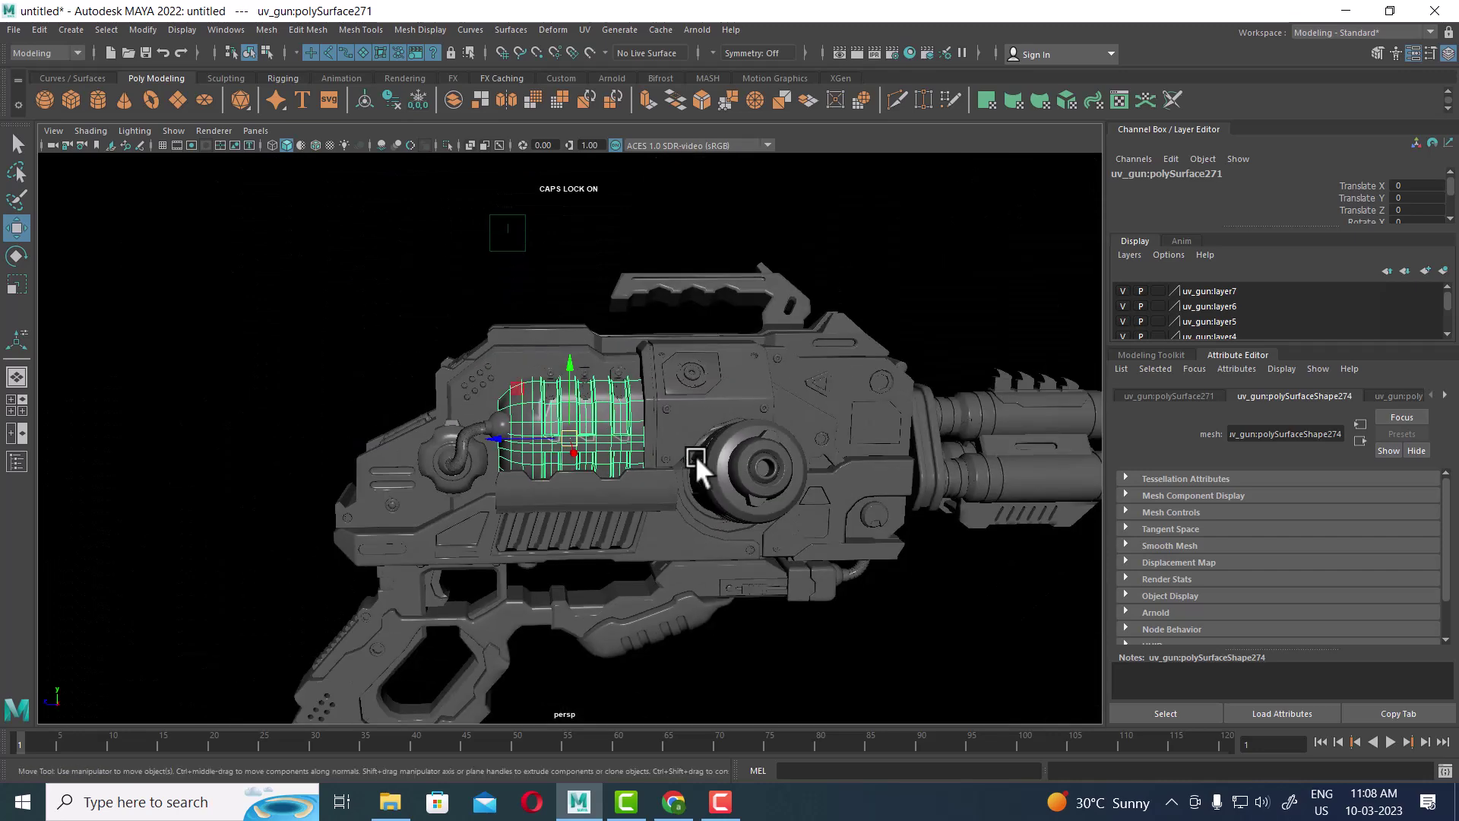
click(878, 518)
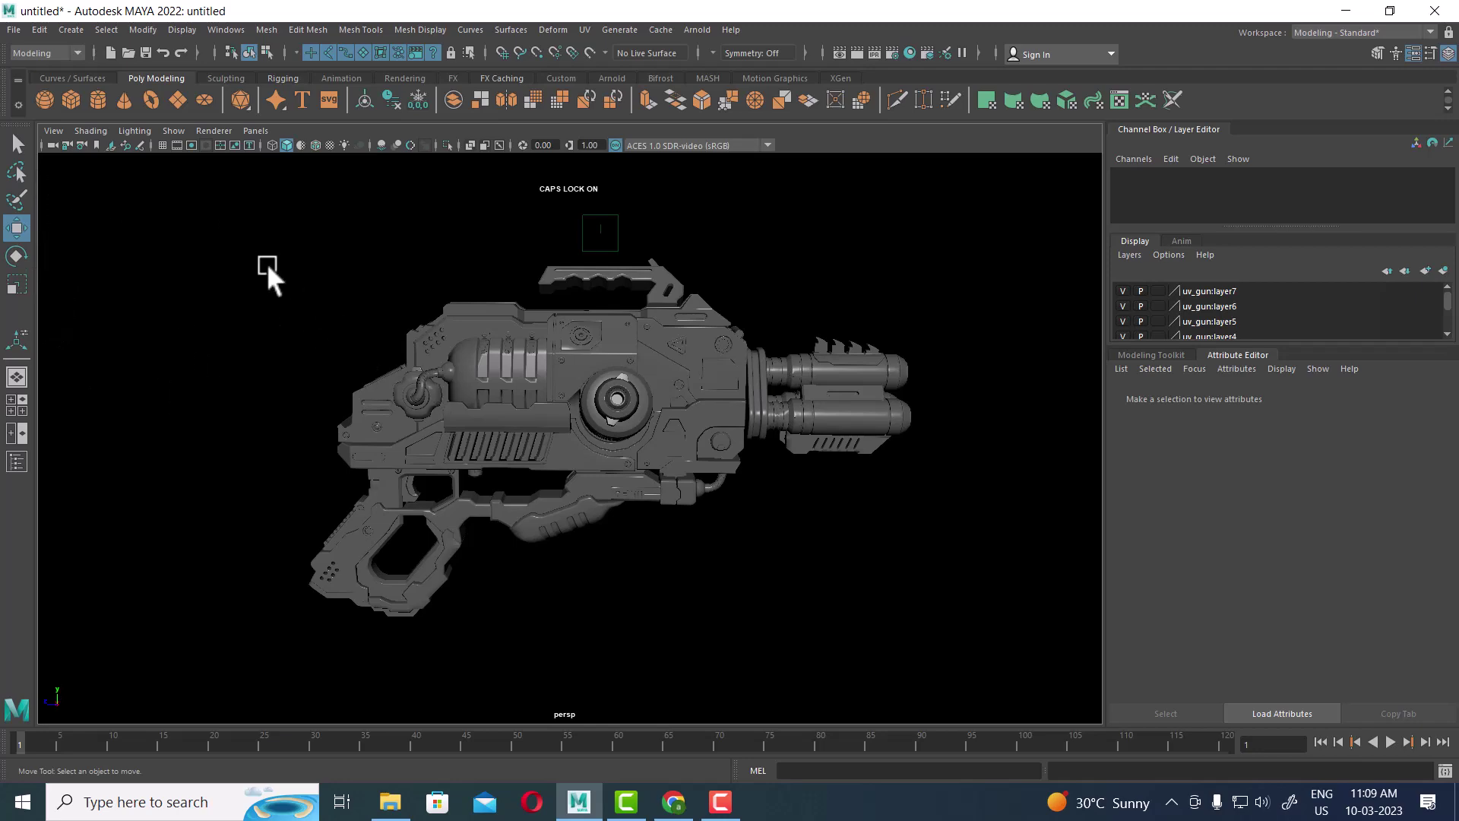
drag(270, 251, 1030, 645)
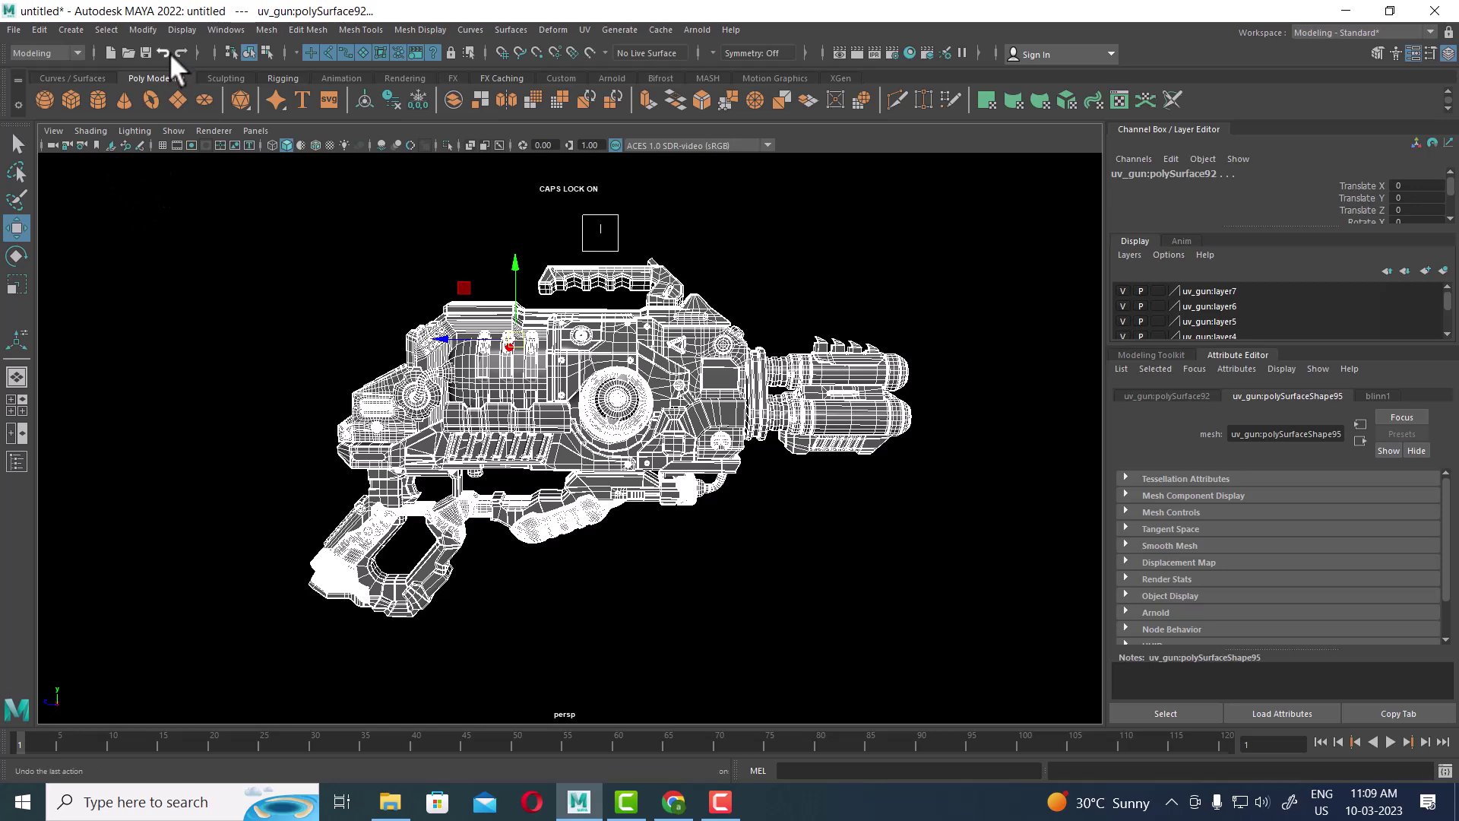
click(48, 130)
click(445, 253)
click(446, 254)
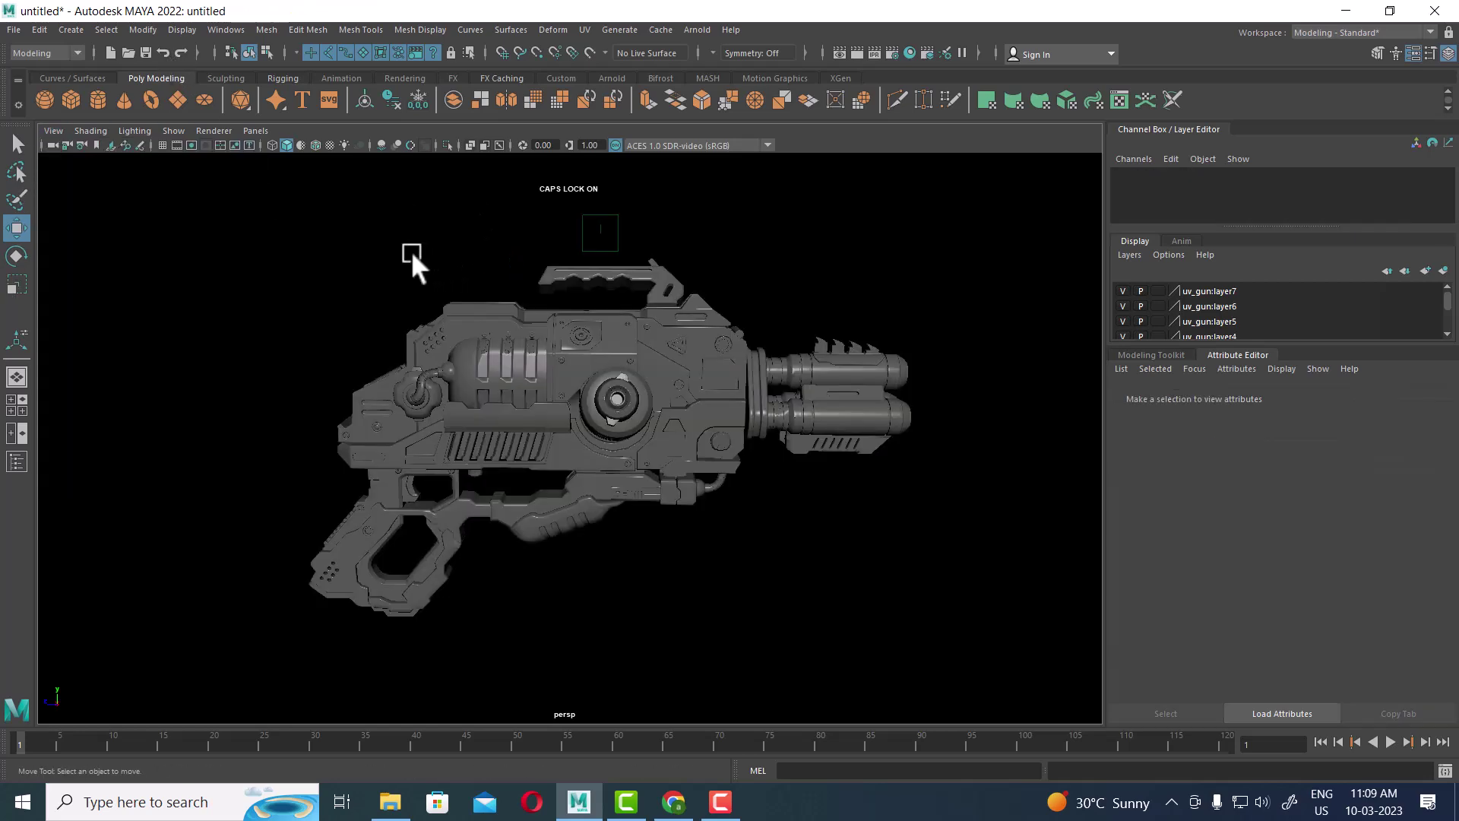
Step: Switch to the four-view layout and frame the gun in the top, front and side views
key(space)
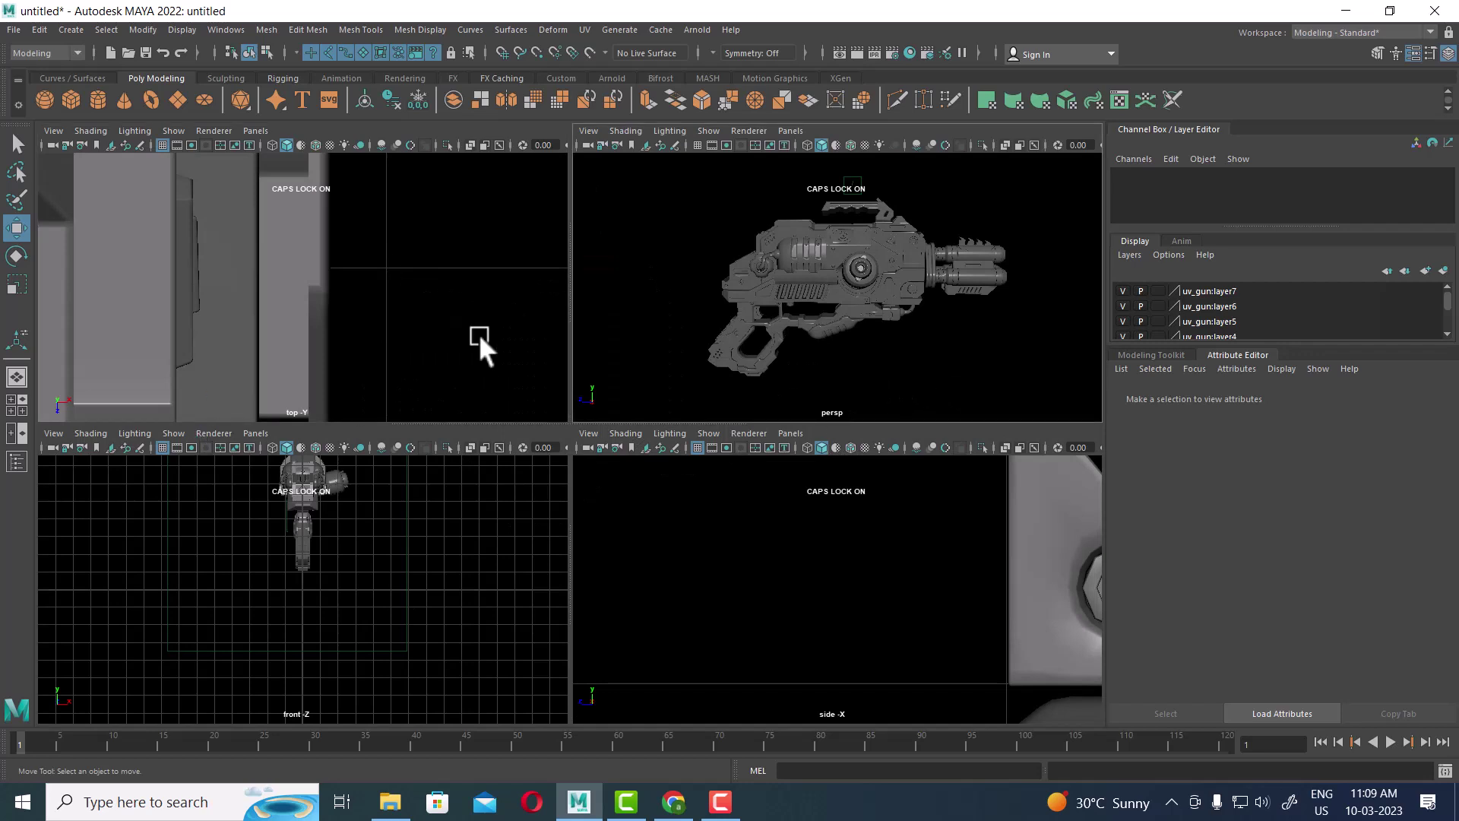
click(494, 362)
key(f)
click(475, 517)
key(f)
click(886, 647)
key(f)
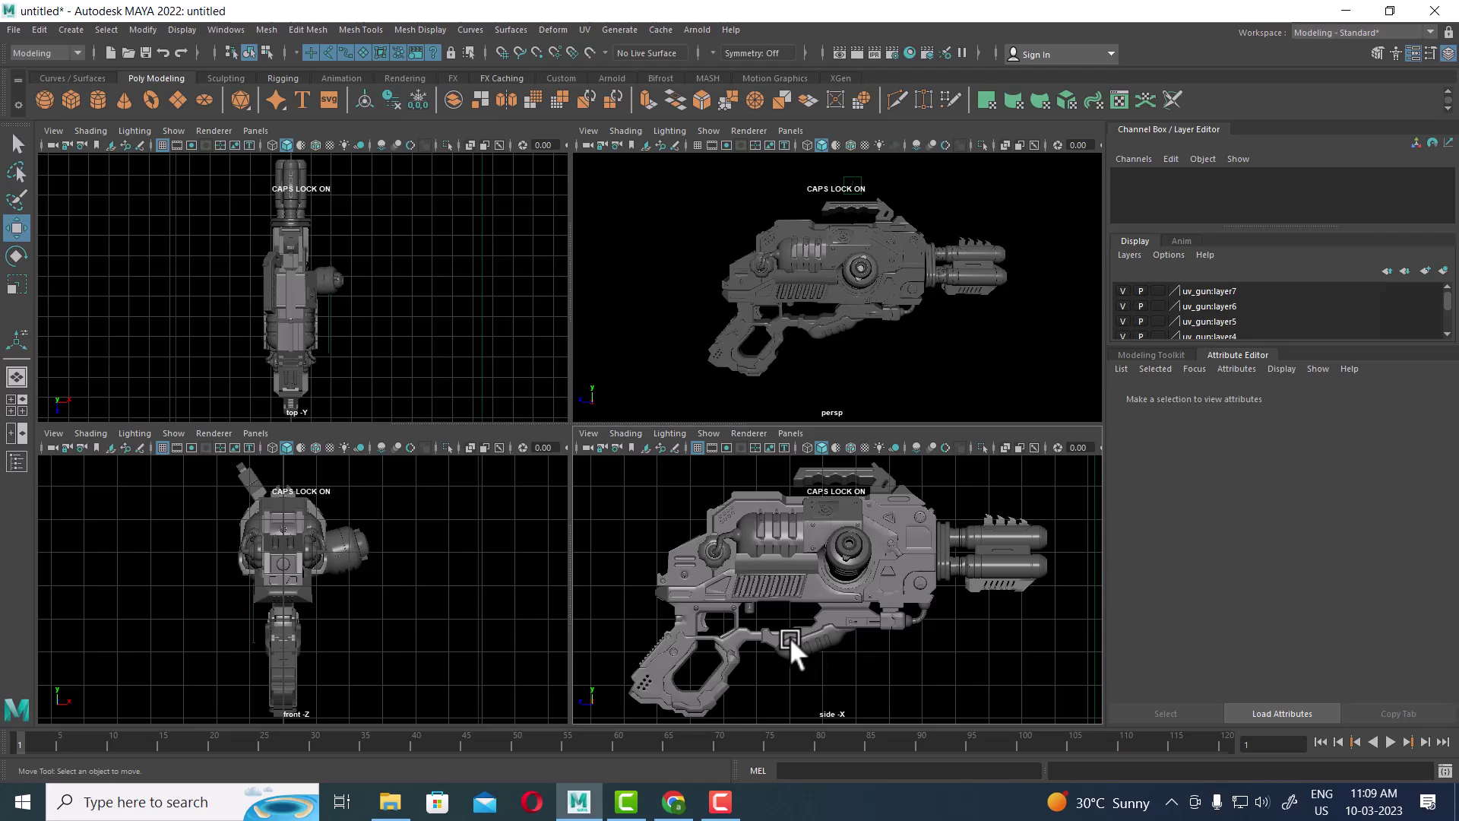
Step: Cycle through the viewport background colours and settle on dark grey
click(714, 391)
key(alt+b)
key(alt+b)
key(alt+b)
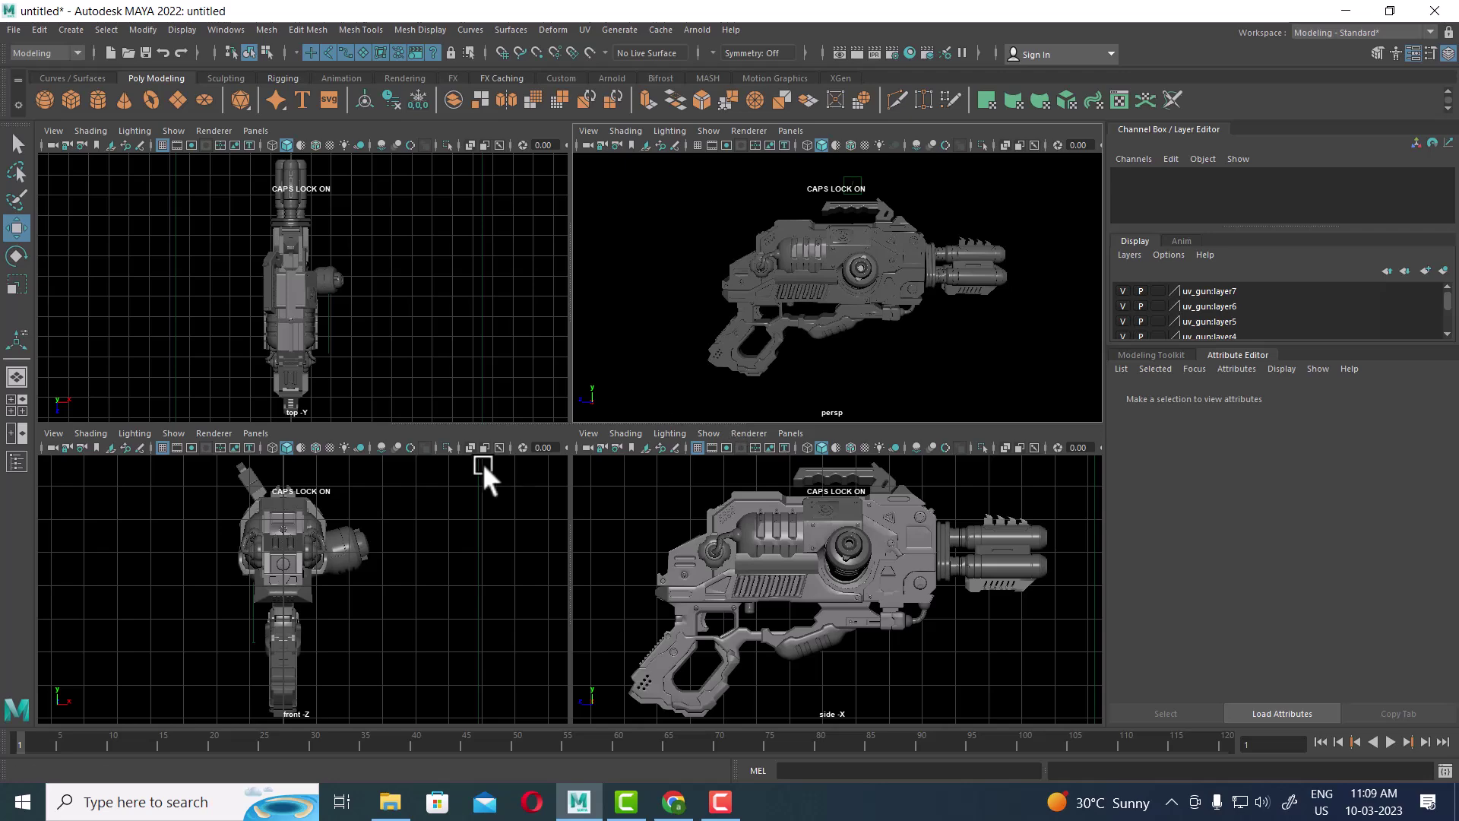
key(alt+b)
key(alt+b)
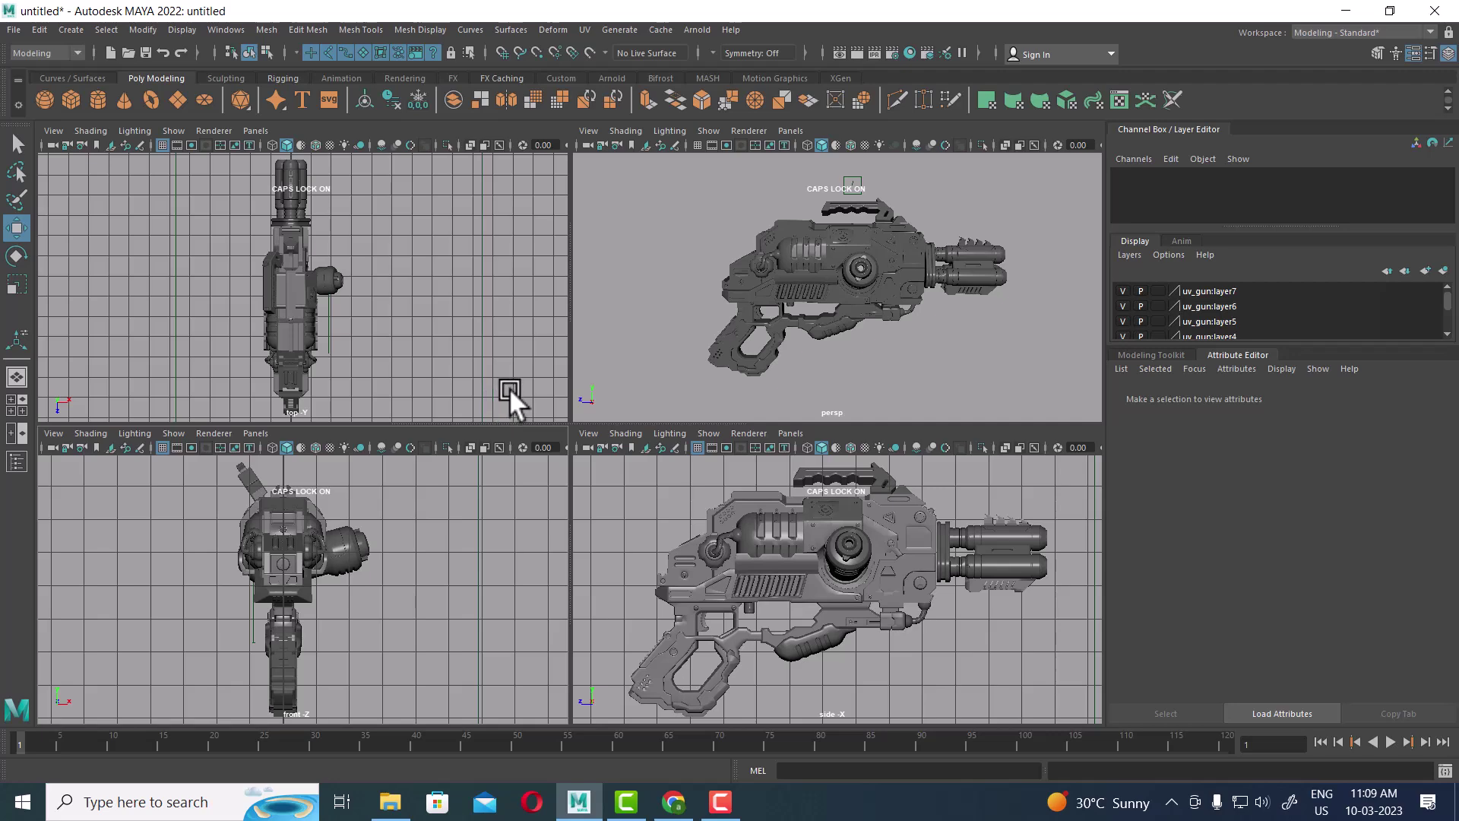
key(alt+b)
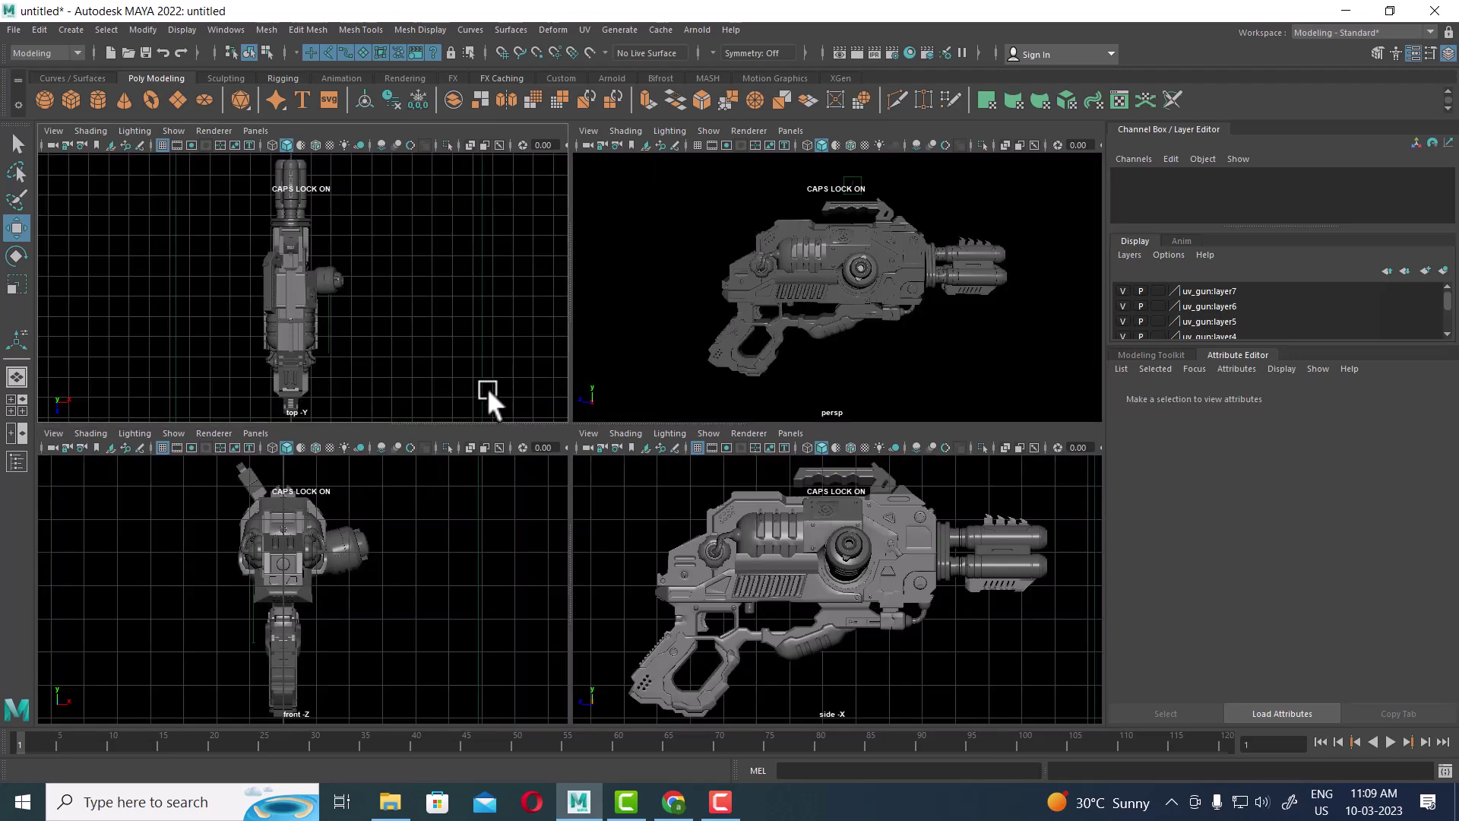
click(681, 335)
key(alt+b)
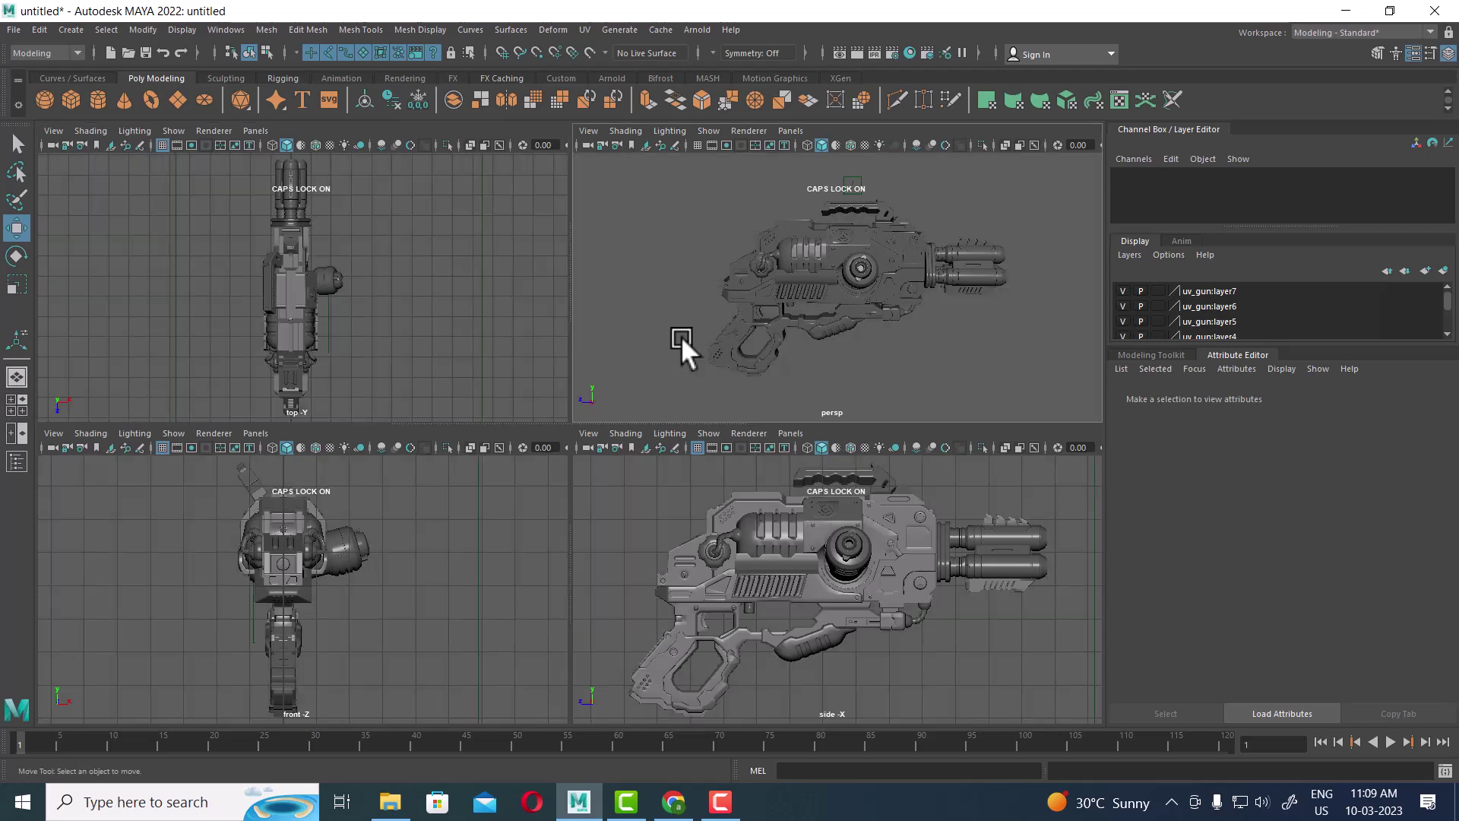
Step: Enlarge the perspective view to fill the whole viewport area
click(98, 131)
click(643, 241)
key(space)
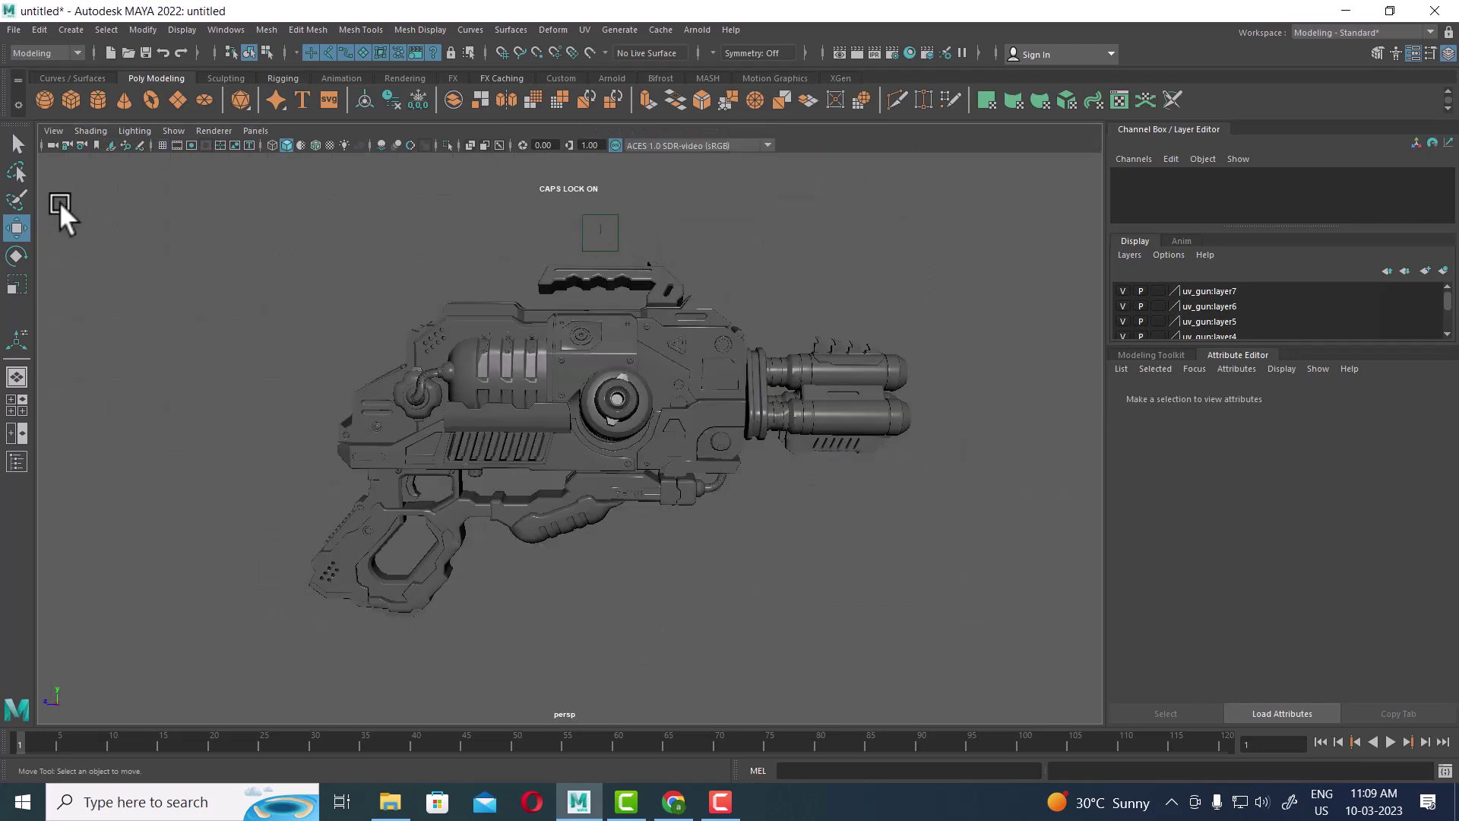
Step: Tear off the Camera Settings options as a floating window and place it beside the gun
click(54, 131)
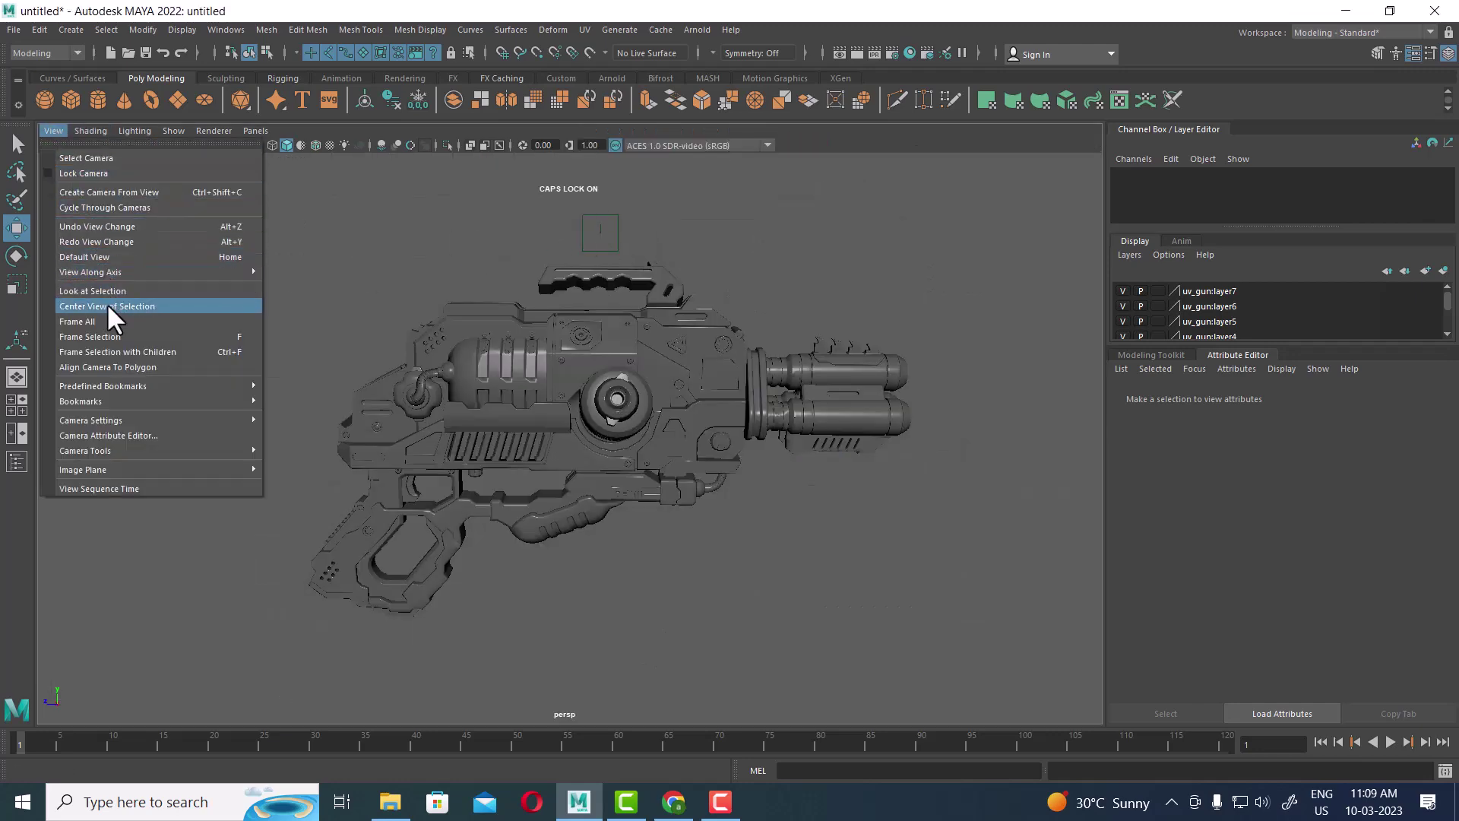
mouse_move(147, 403)
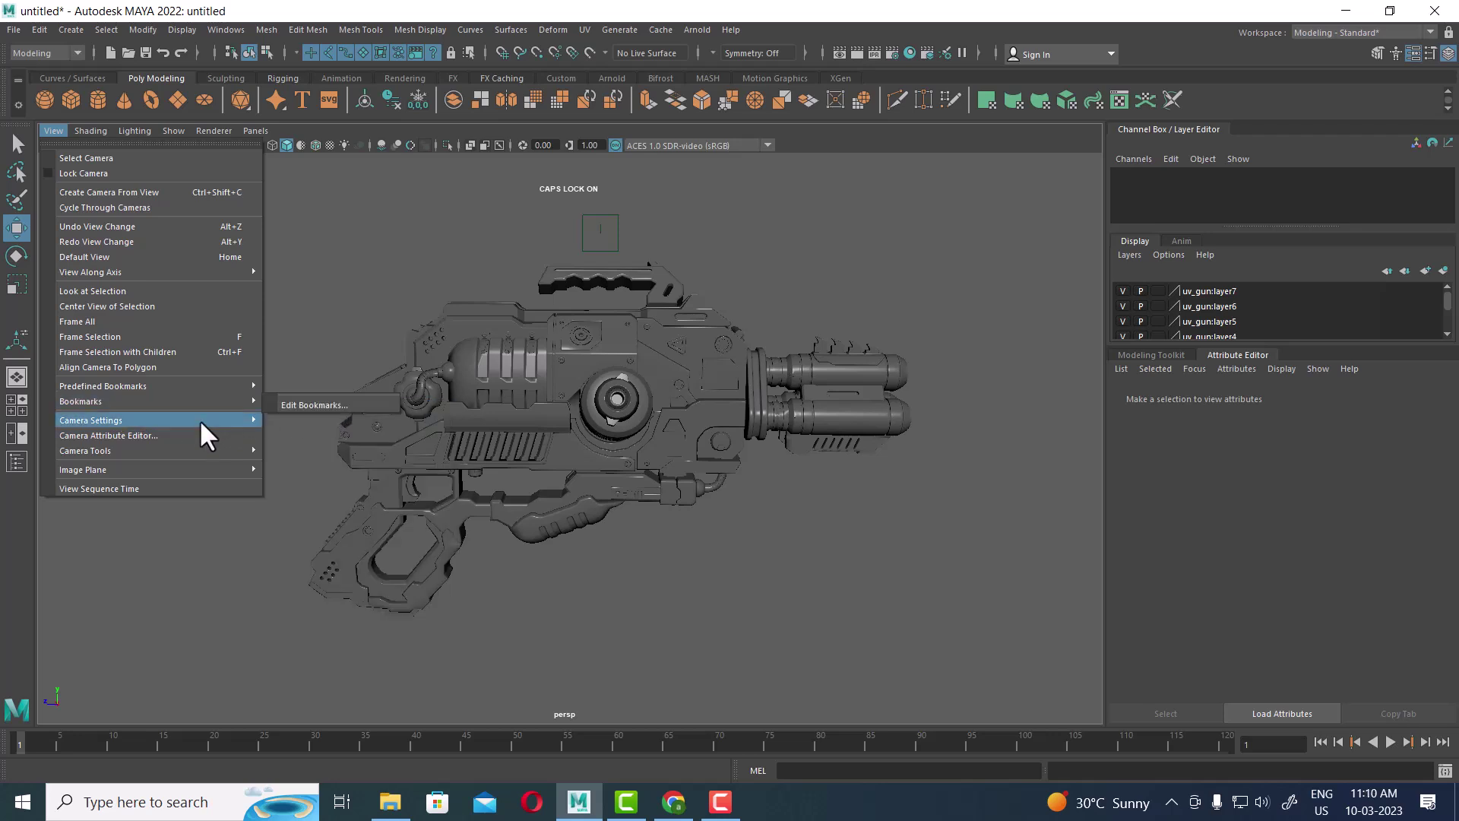
click(294, 404)
drag(403, 380, 979, 318)
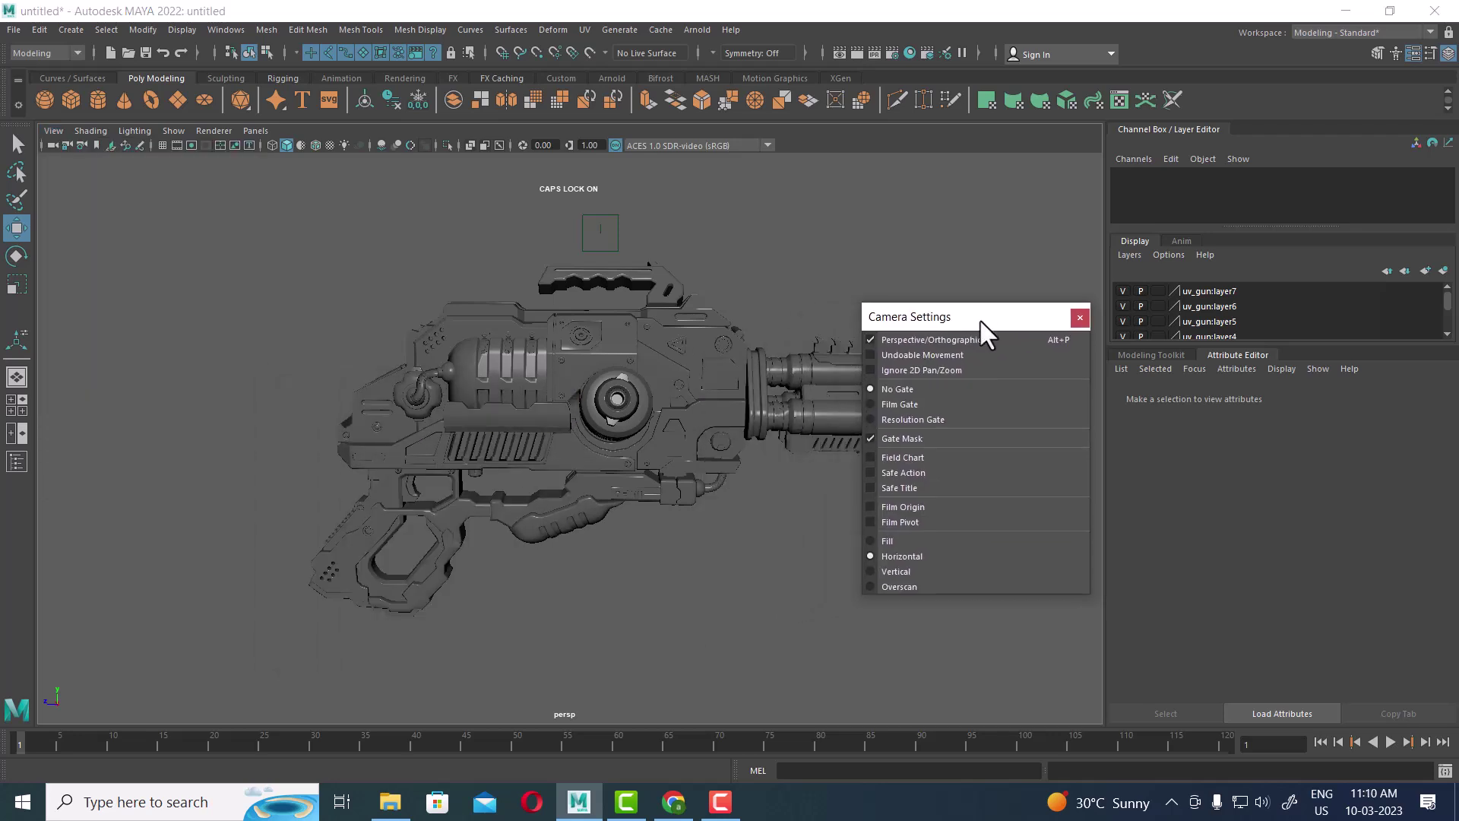
Step: Show the Film Gate on the perspective camera, switch to the Resolution Gate, and enlarge the gun within it
click(898, 404)
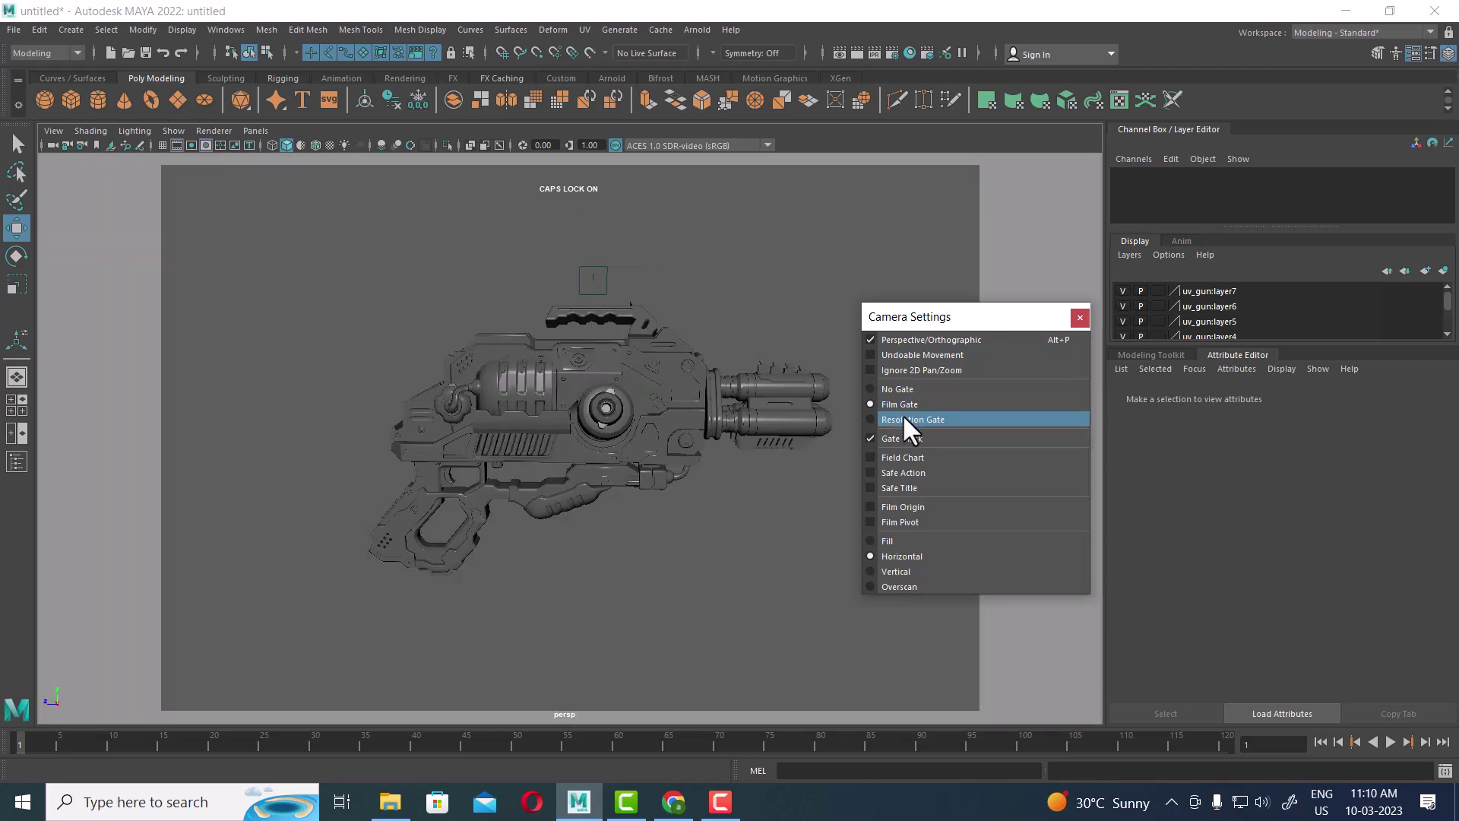
click(899, 420)
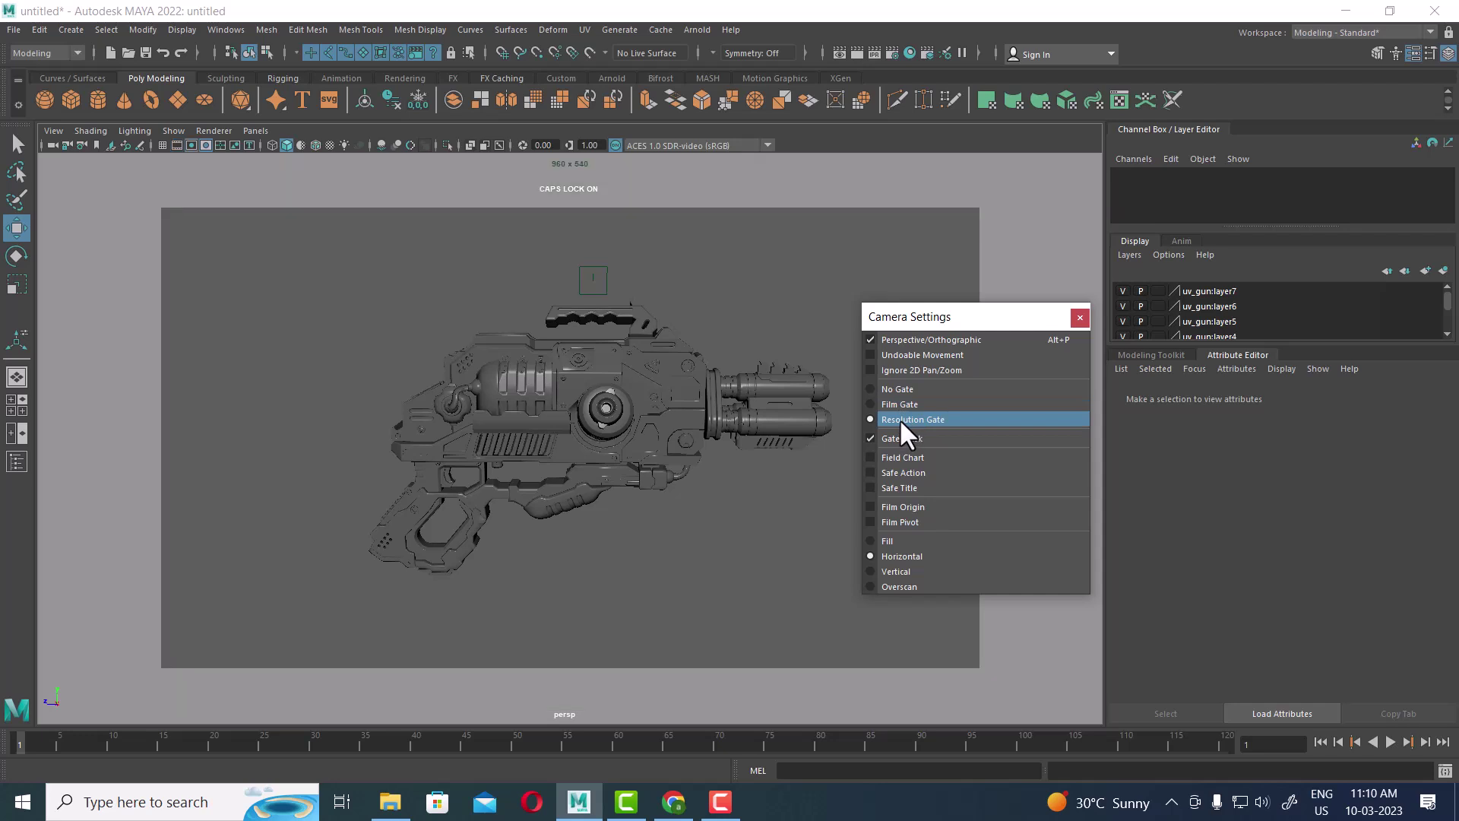
scroll(661, 458, up, 3)
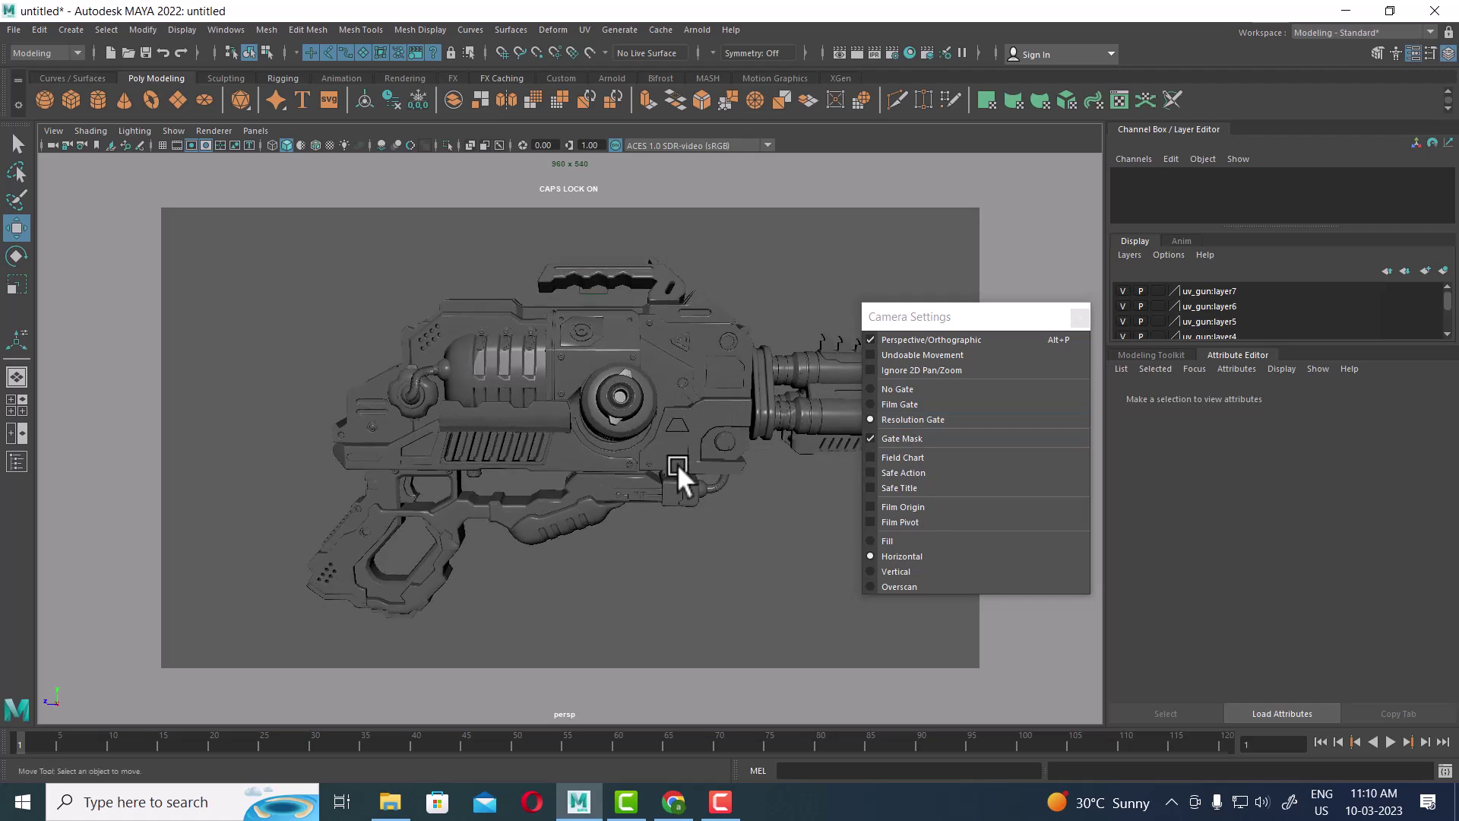
alt+middle_drag(661, 457, 653, 363)
scroll(641, 446, up, 2)
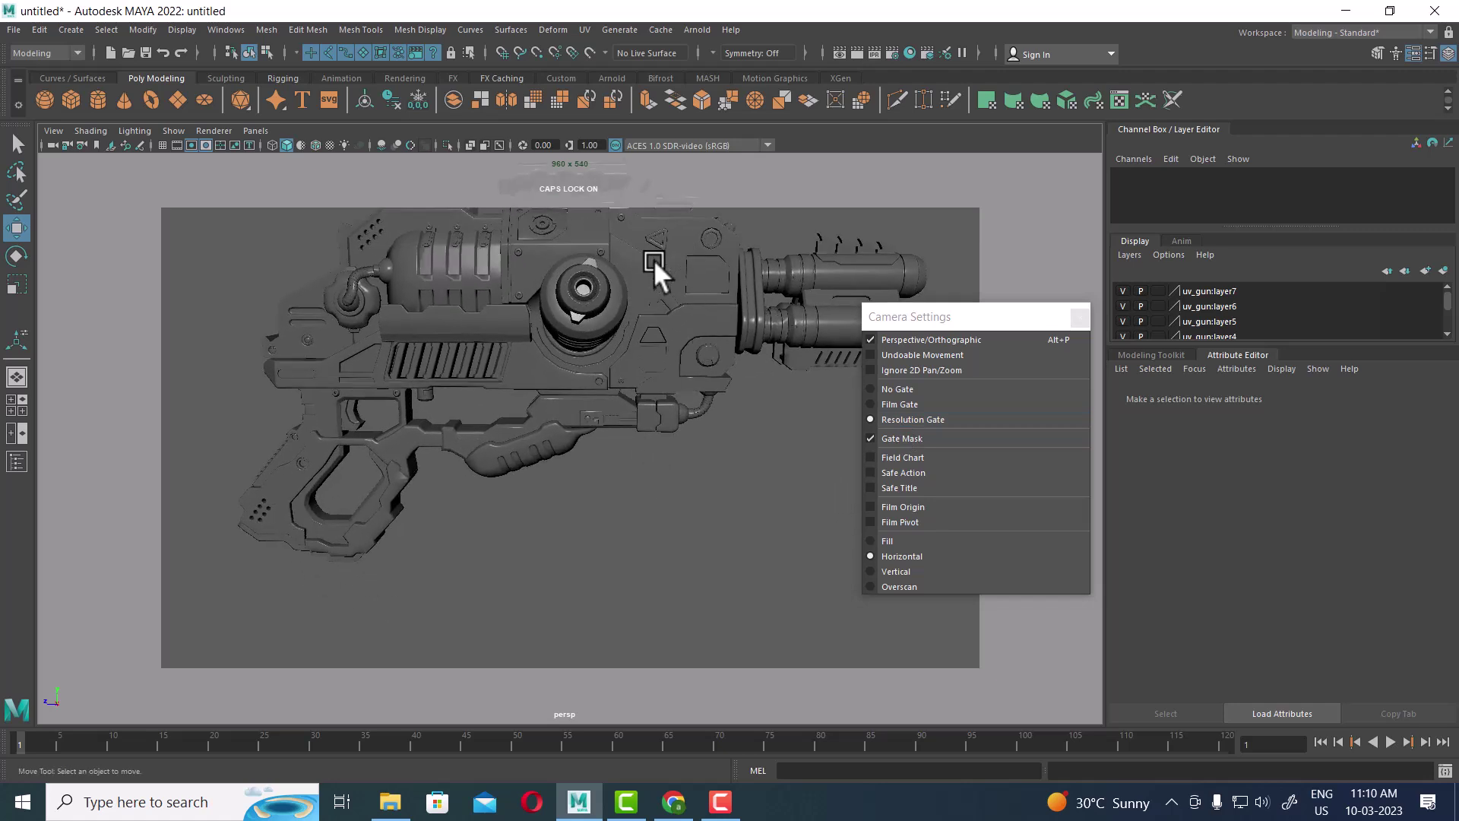
Step: Add an Arnold skydome light to the scene
click(696, 29)
mouse_move(751, 108)
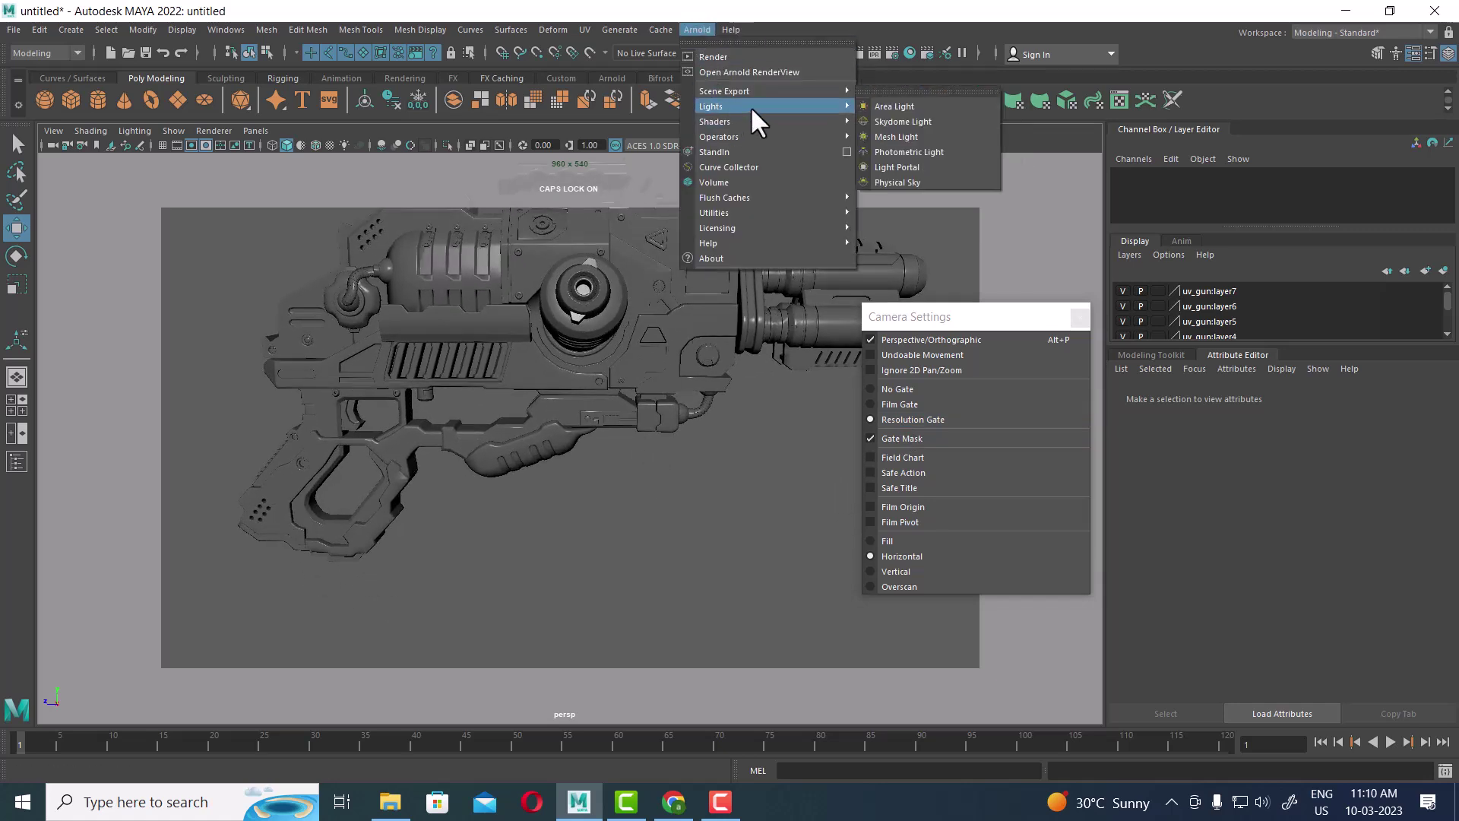
click(879, 119)
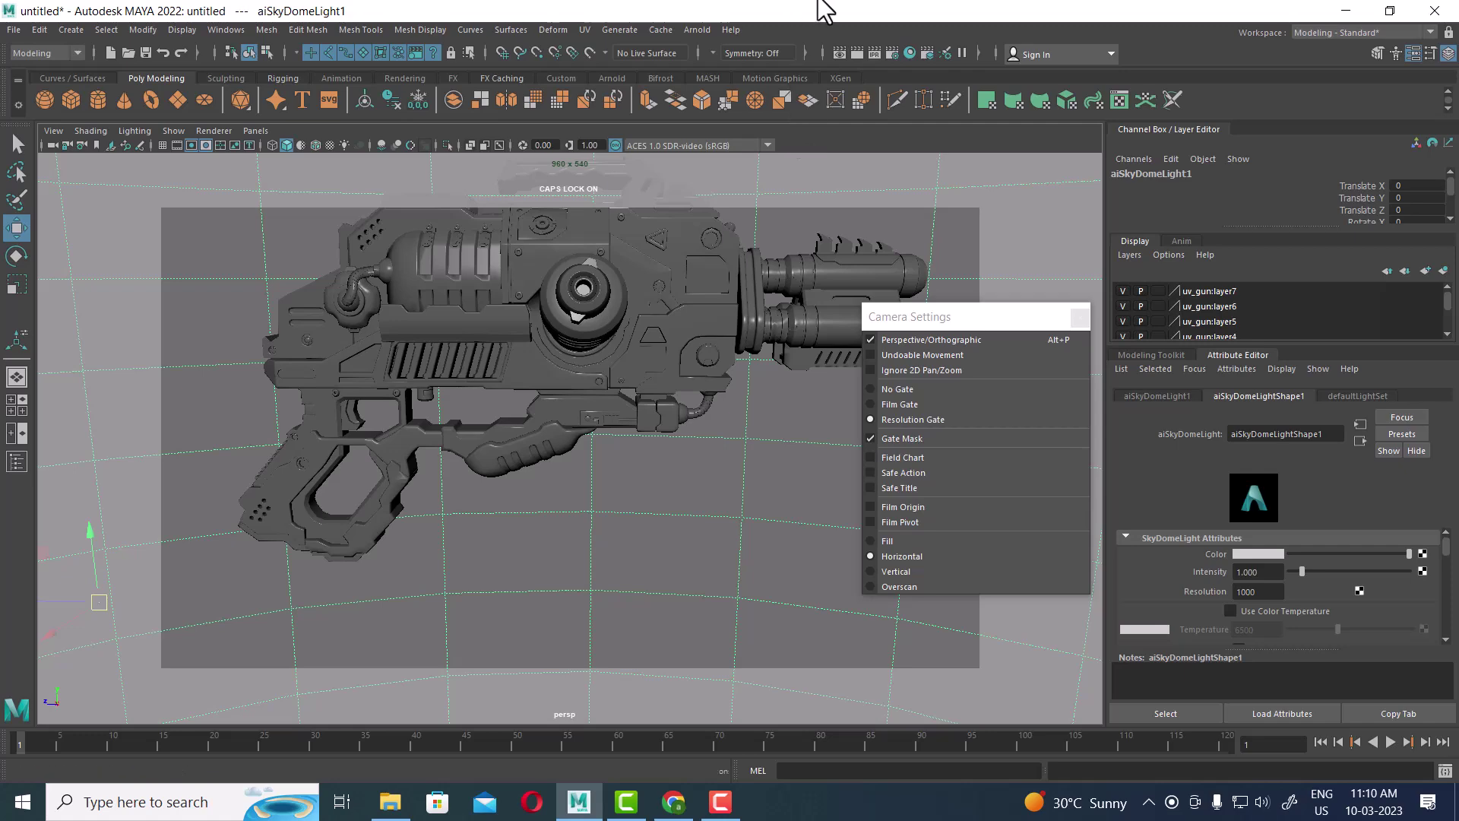
Step: Render the gun from the perspective camera with Arnold and move the render window clear of the model
click(856, 54)
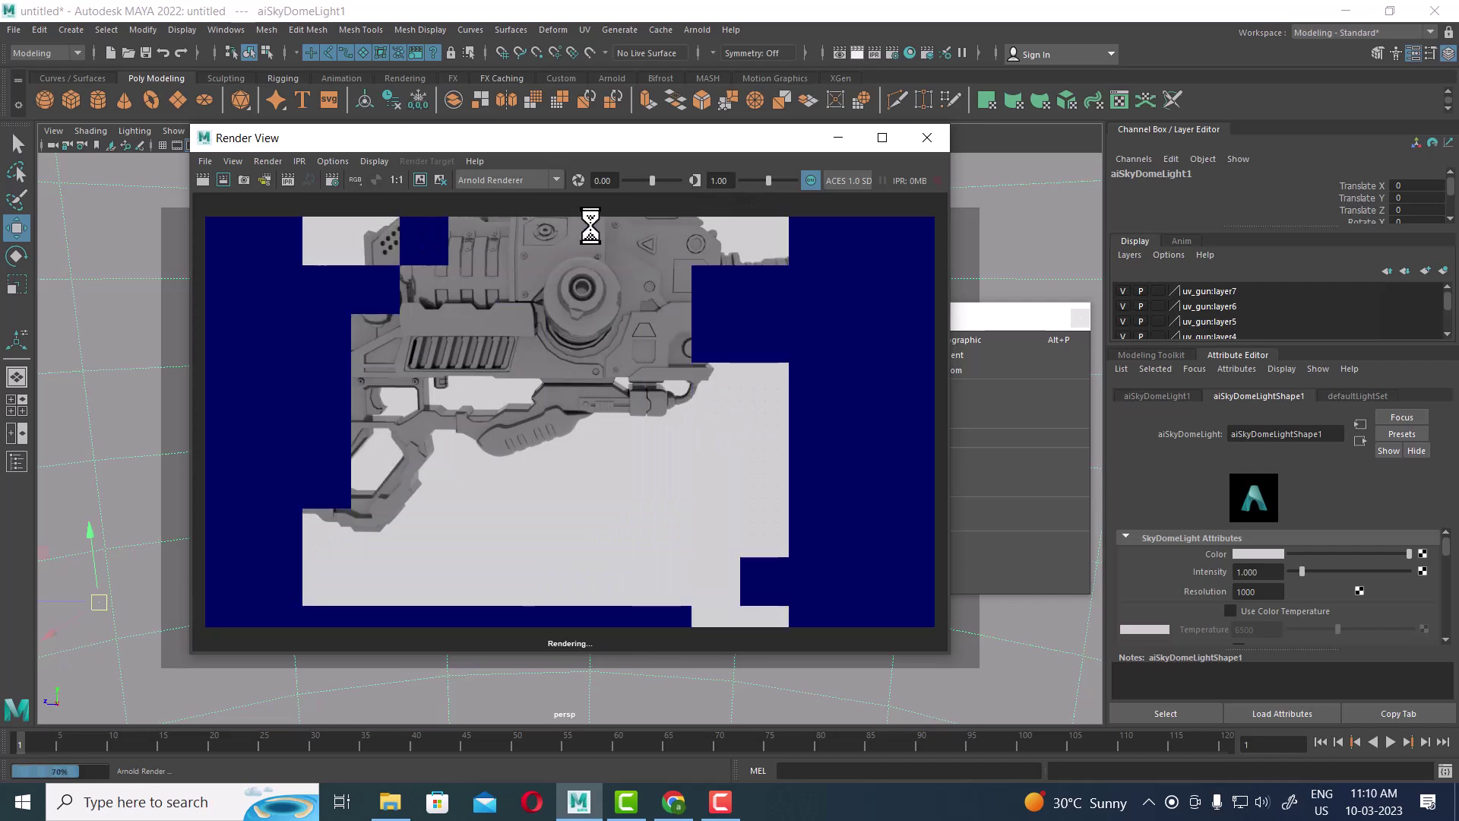
drag(576, 146, 963, 280)
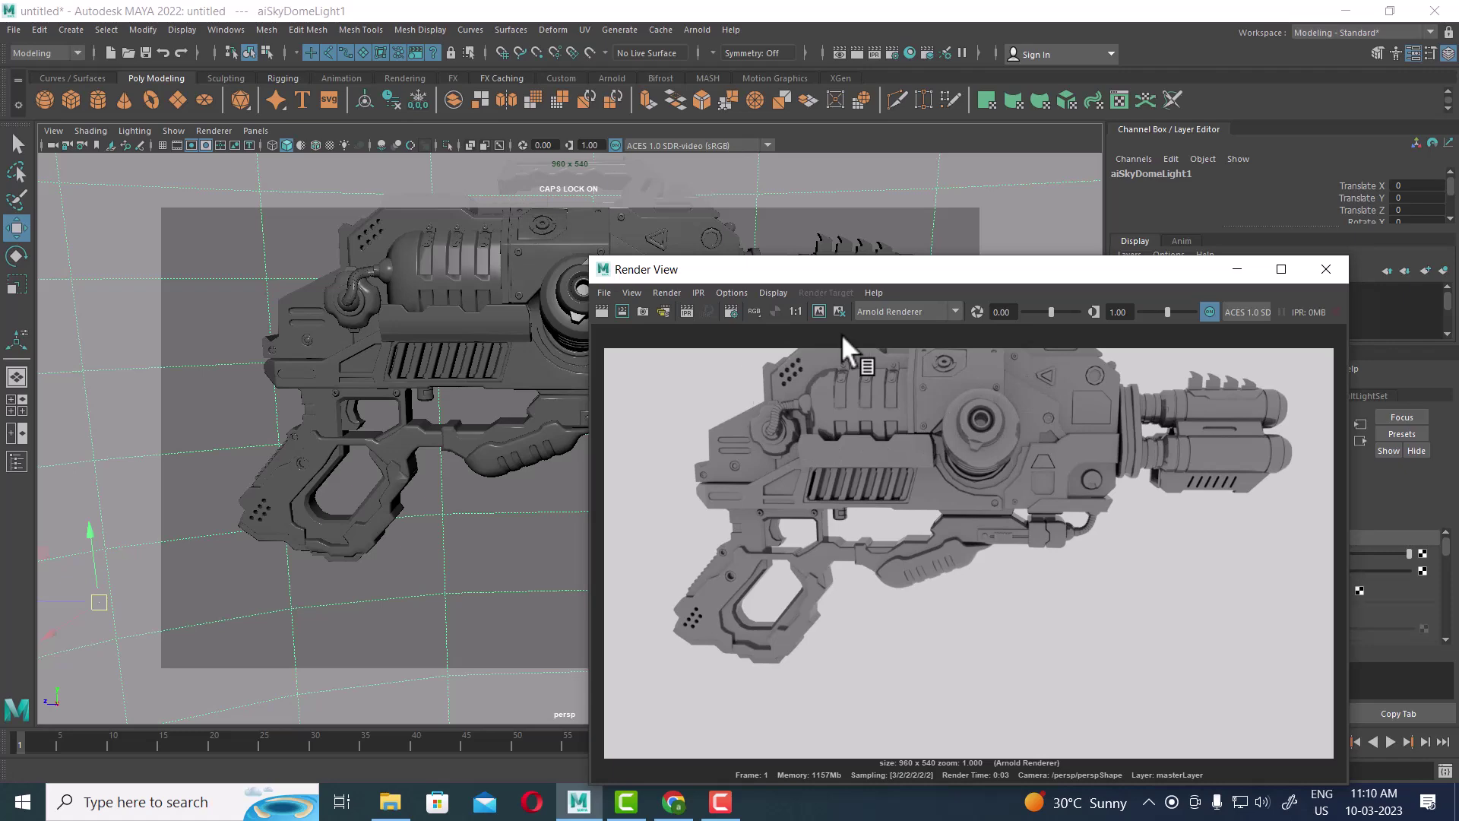
drag(1056, 275, 1218, 246)
alt+middle_drag(588, 418, 587, 514)
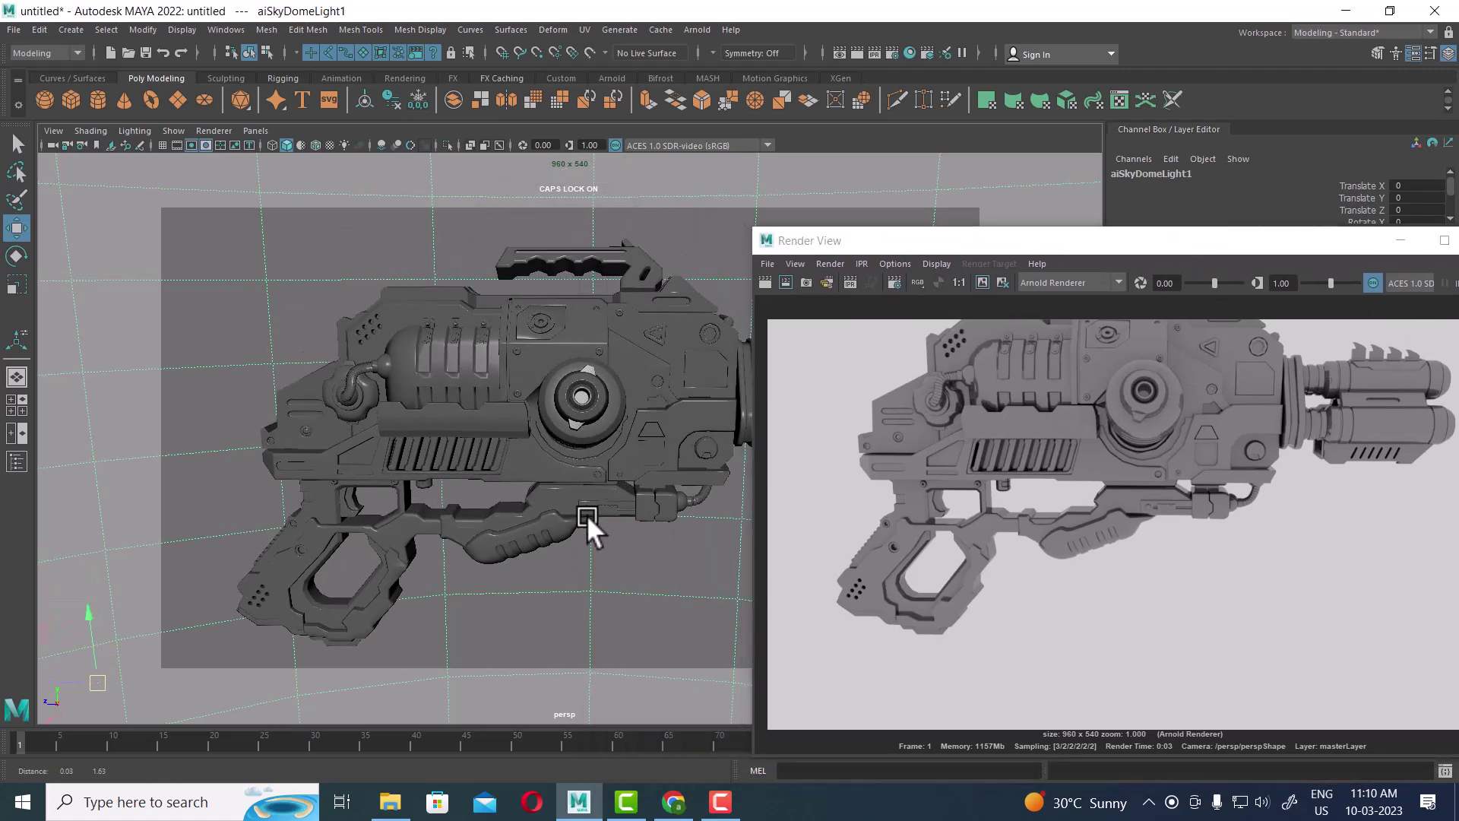
drag(968, 244, 784, 655)
Step: Turn on the Field Chart and fit the gun inside its grid, keeping the Camera Settings window clear of the model
click(899, 459)
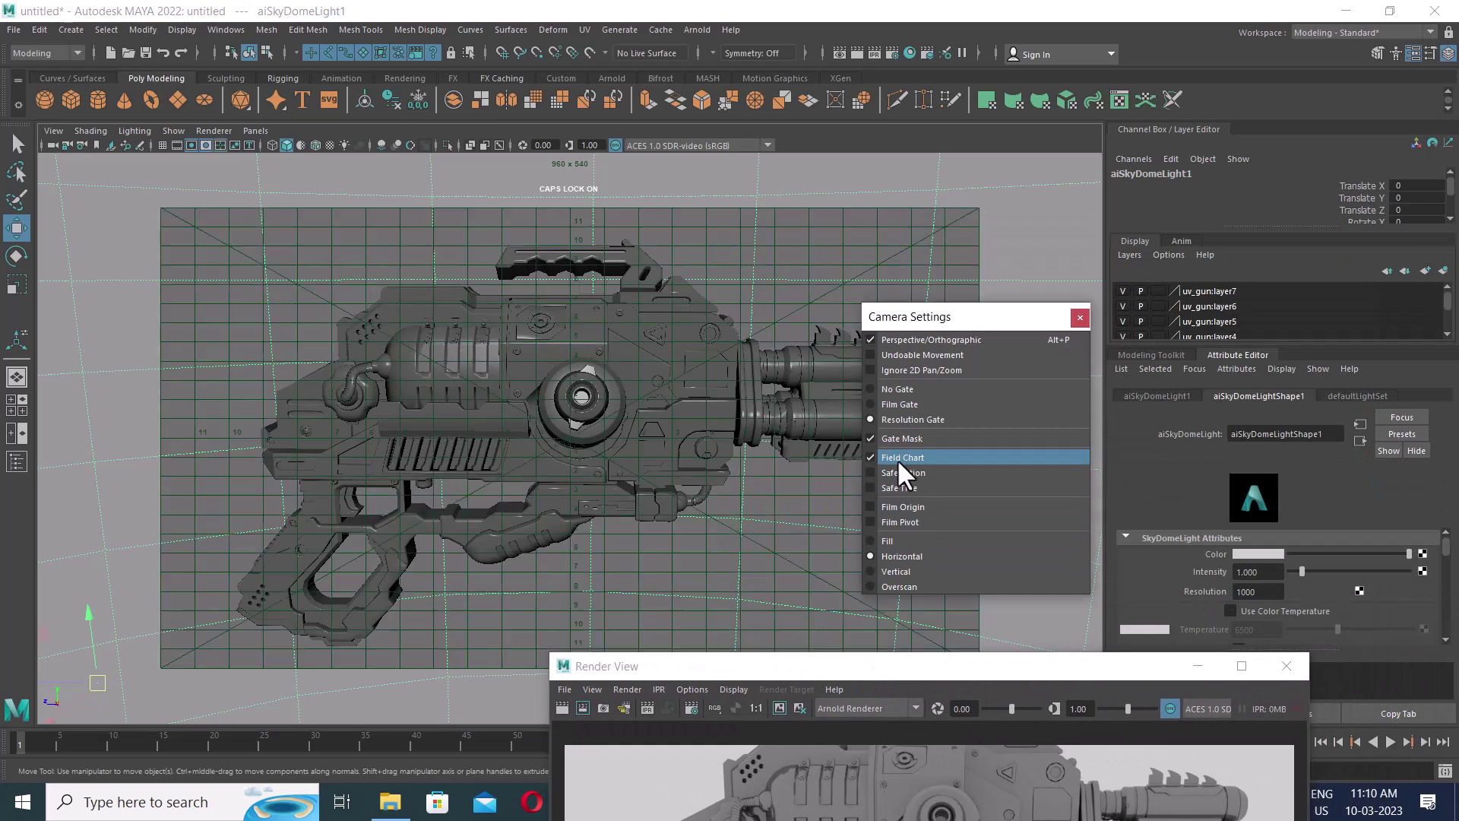
alt+middle_drag(700, 524, 675, 537)
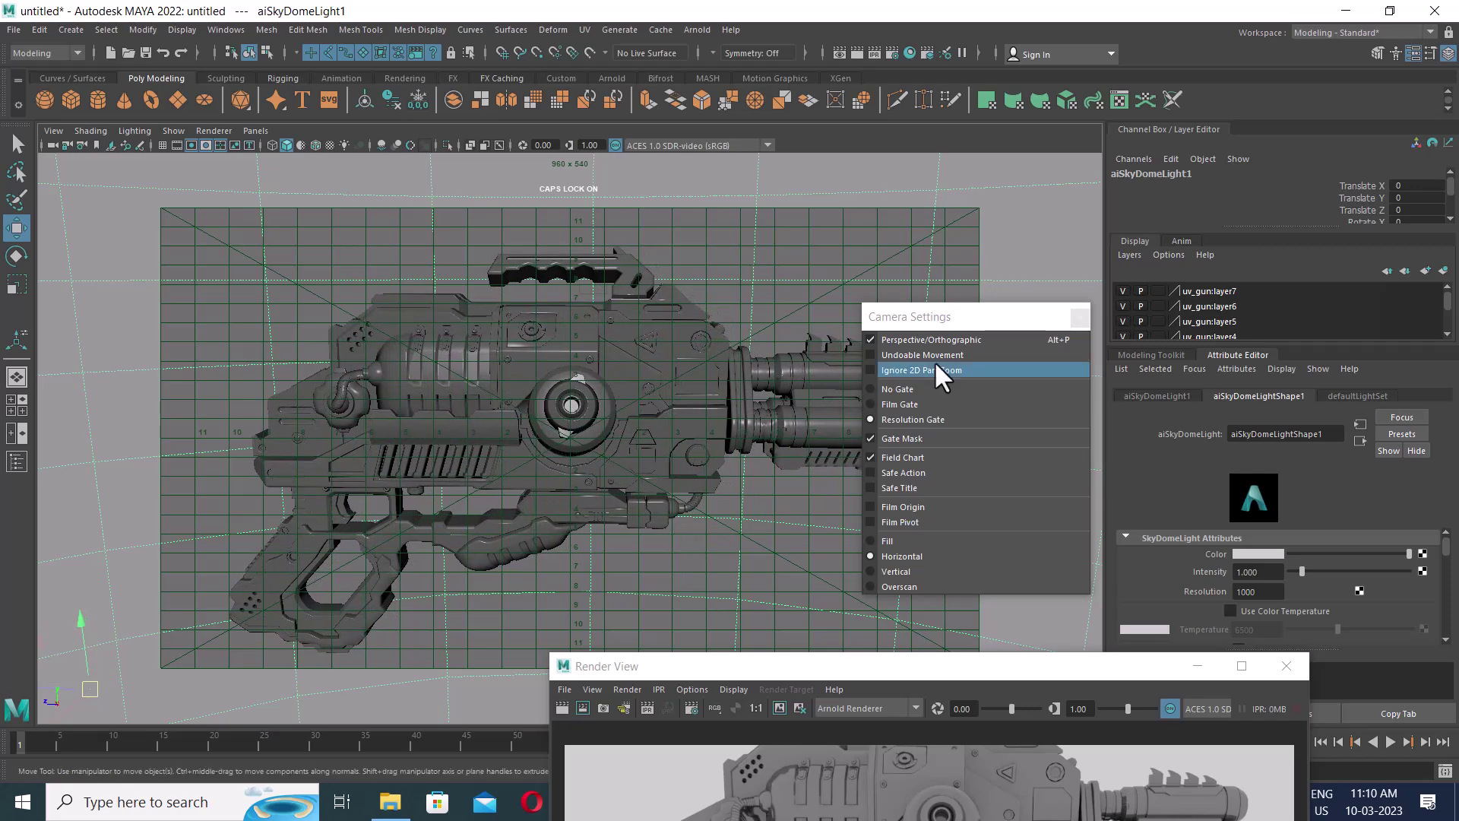
drag(967, 313, 1127, 290)
alt+drag(655, 464, 737, 487)
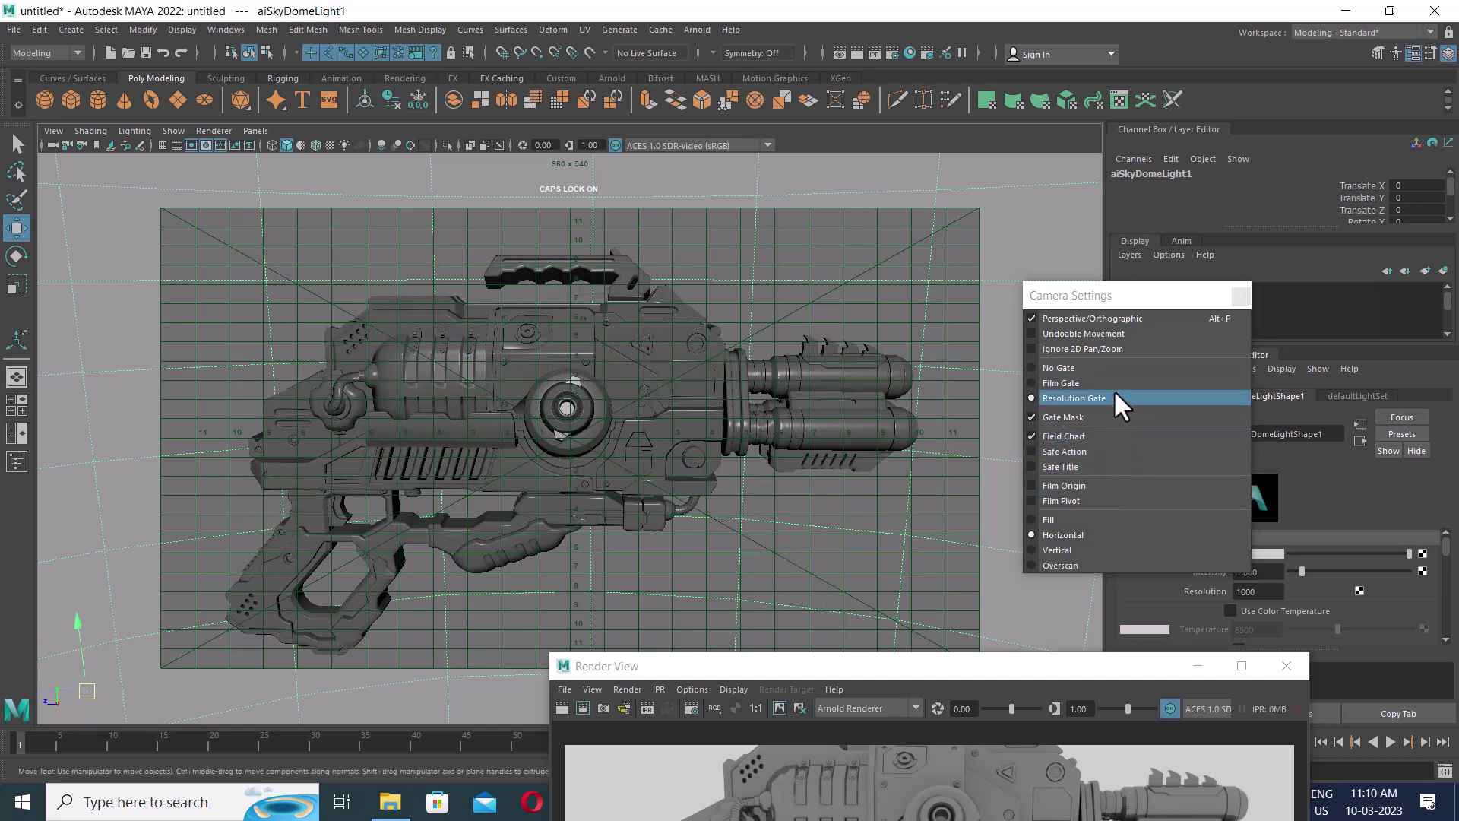
Step: Toggle the Field Chart overlay off and back on to compare the camera view
click(1099, 436)
click(1097, 435)
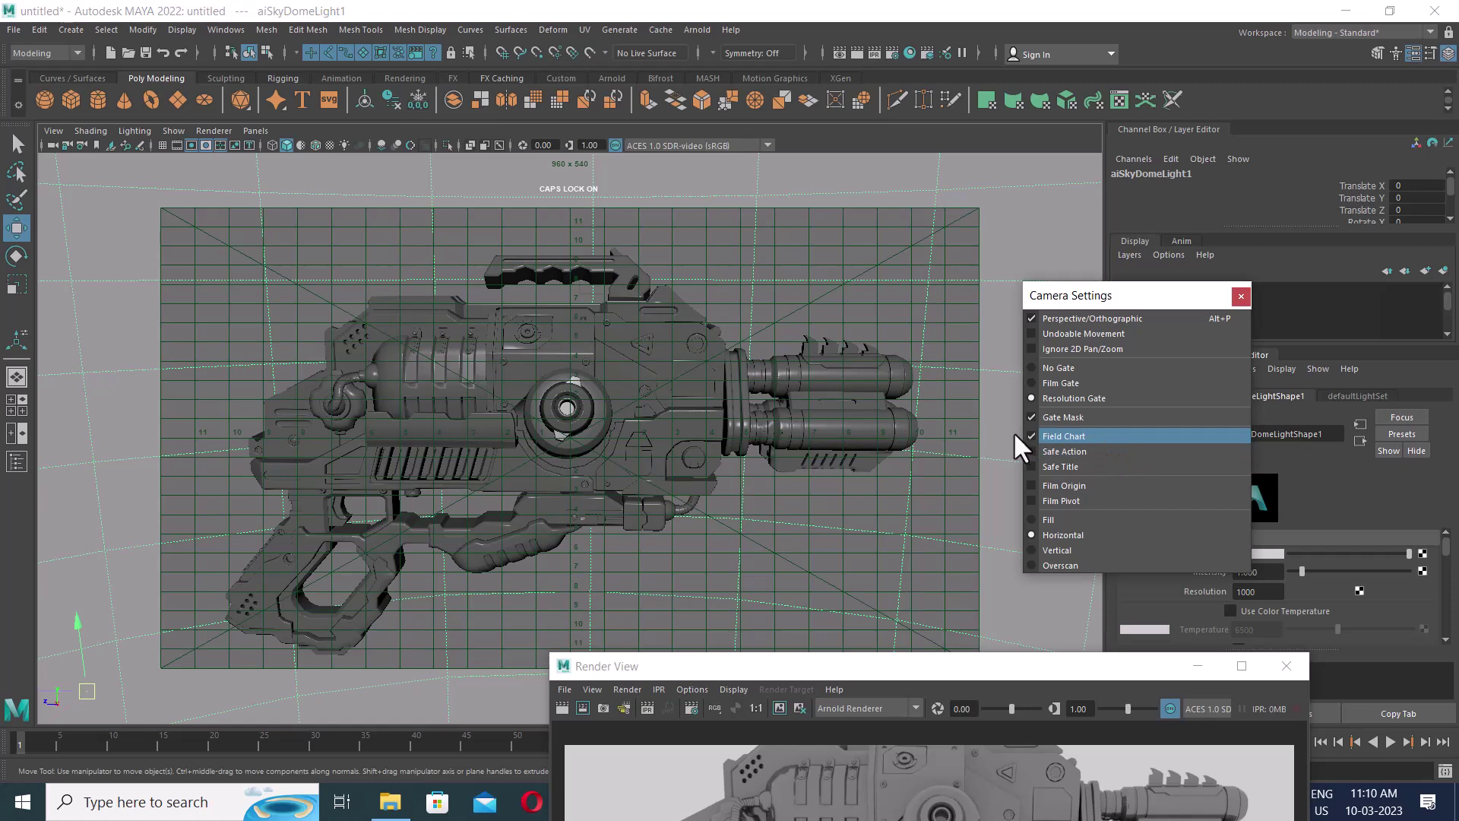
click(221, 145)
click(220, 144)
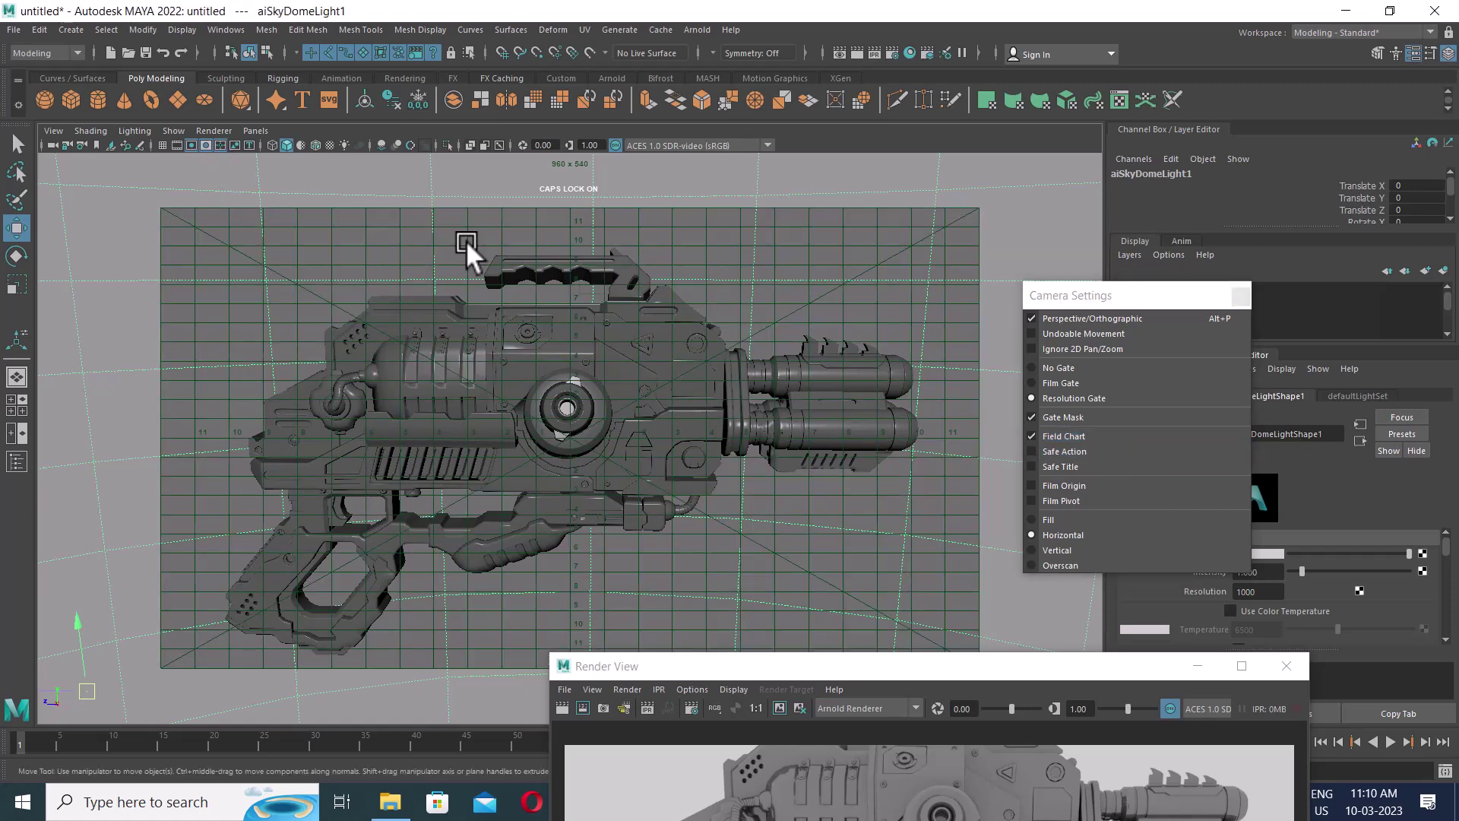
Step: Switch the camera display to the Film Gate and back to the Resolution Gate to compare them
click(1076, 398)
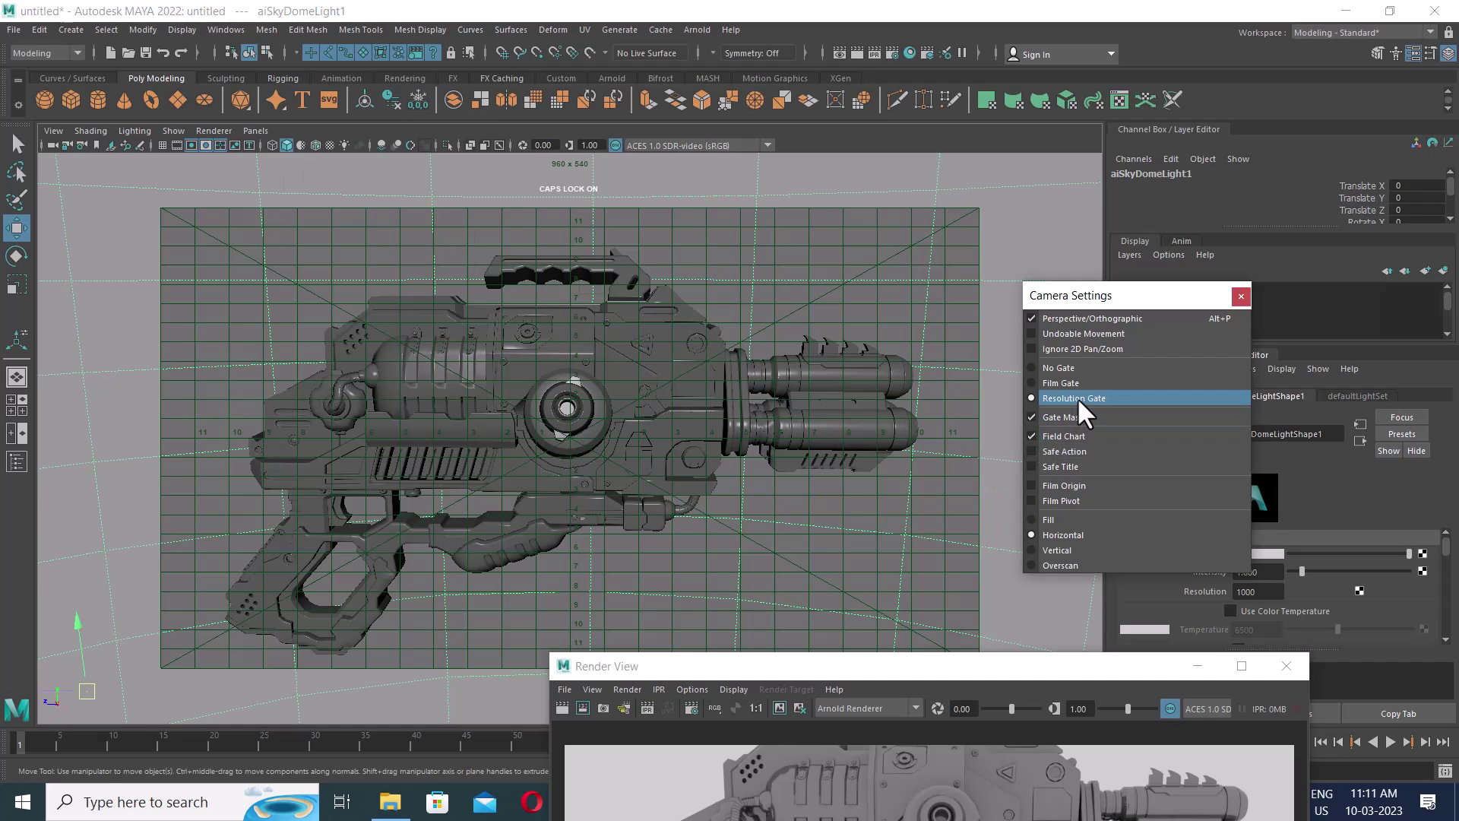
click(1077, 380)
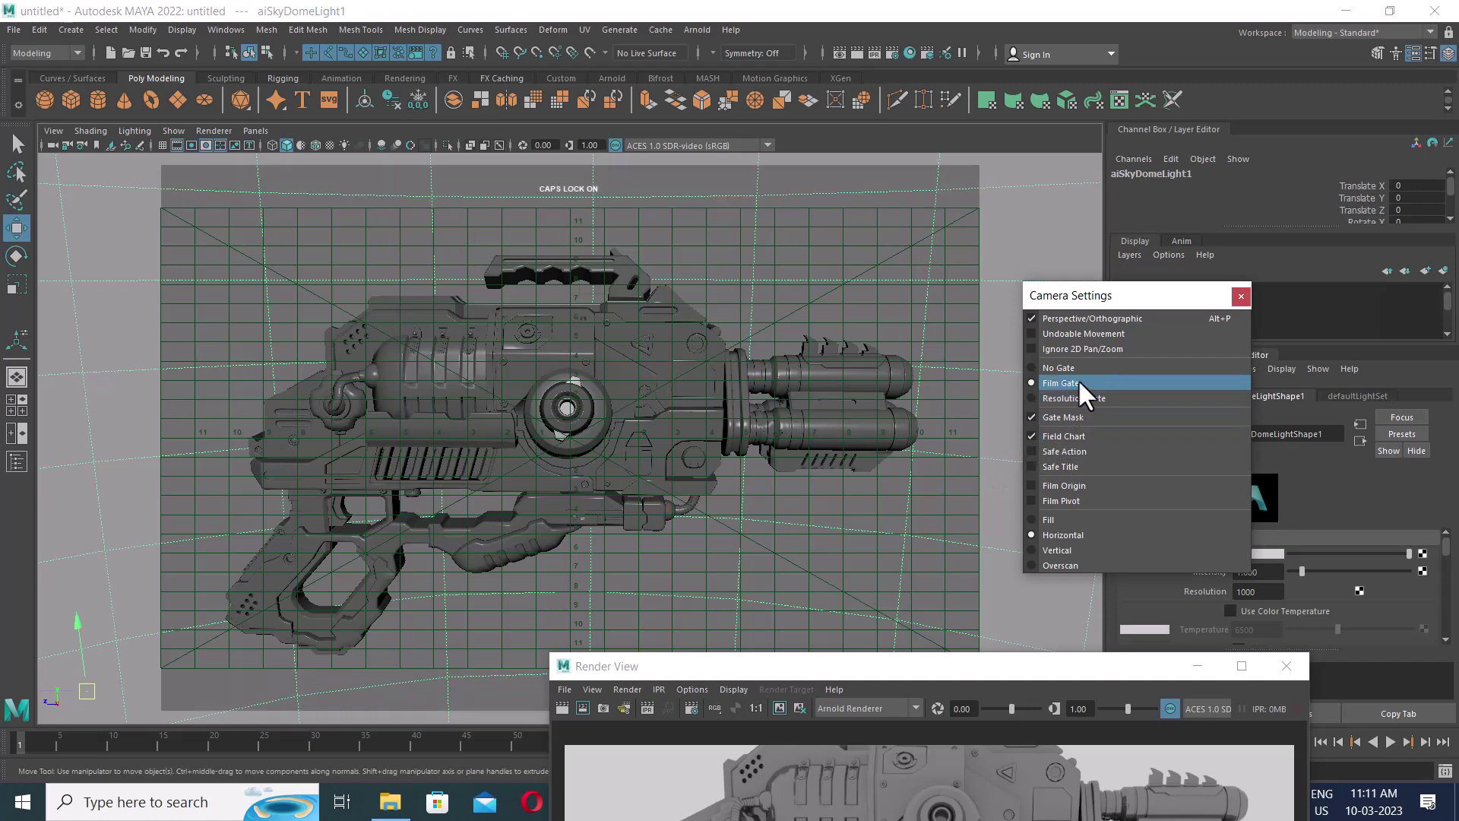
click(1078, 396)
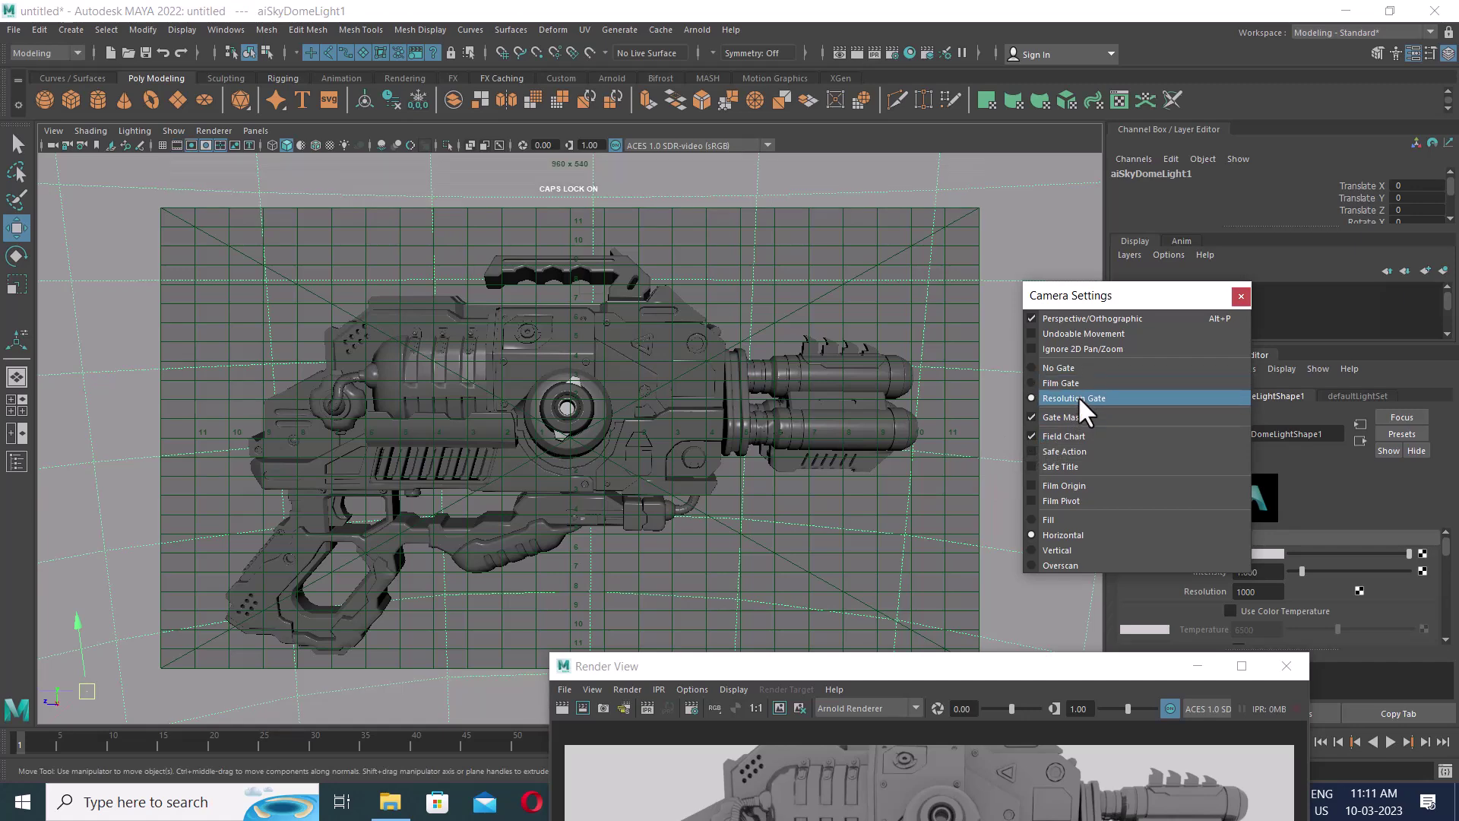
click(178, 144)
click(192, 145)
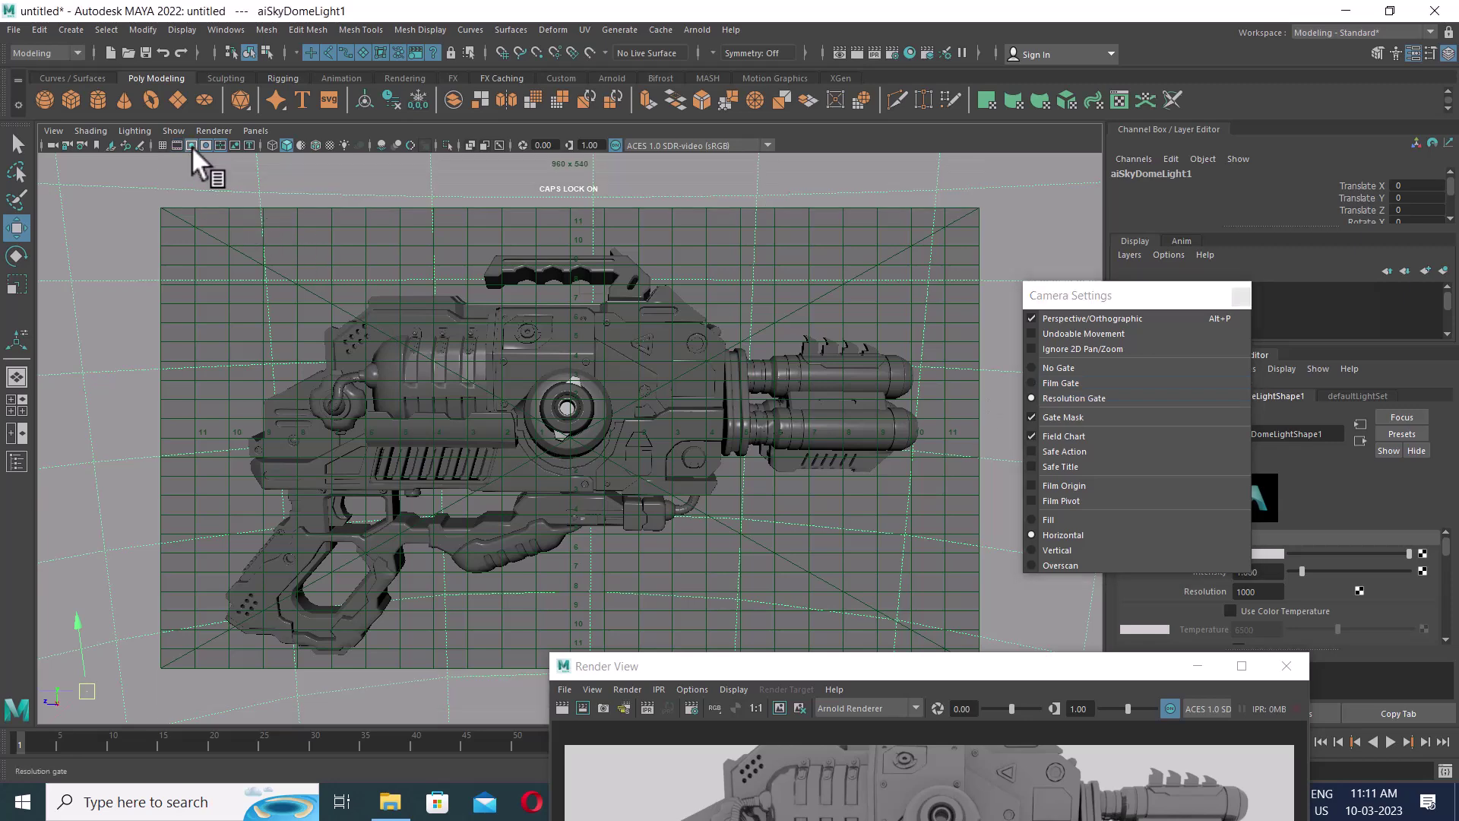
Step: Re-render the gun with Arnold through the resolution gate and minimise the render window
drag(794, 662, 765, 175)
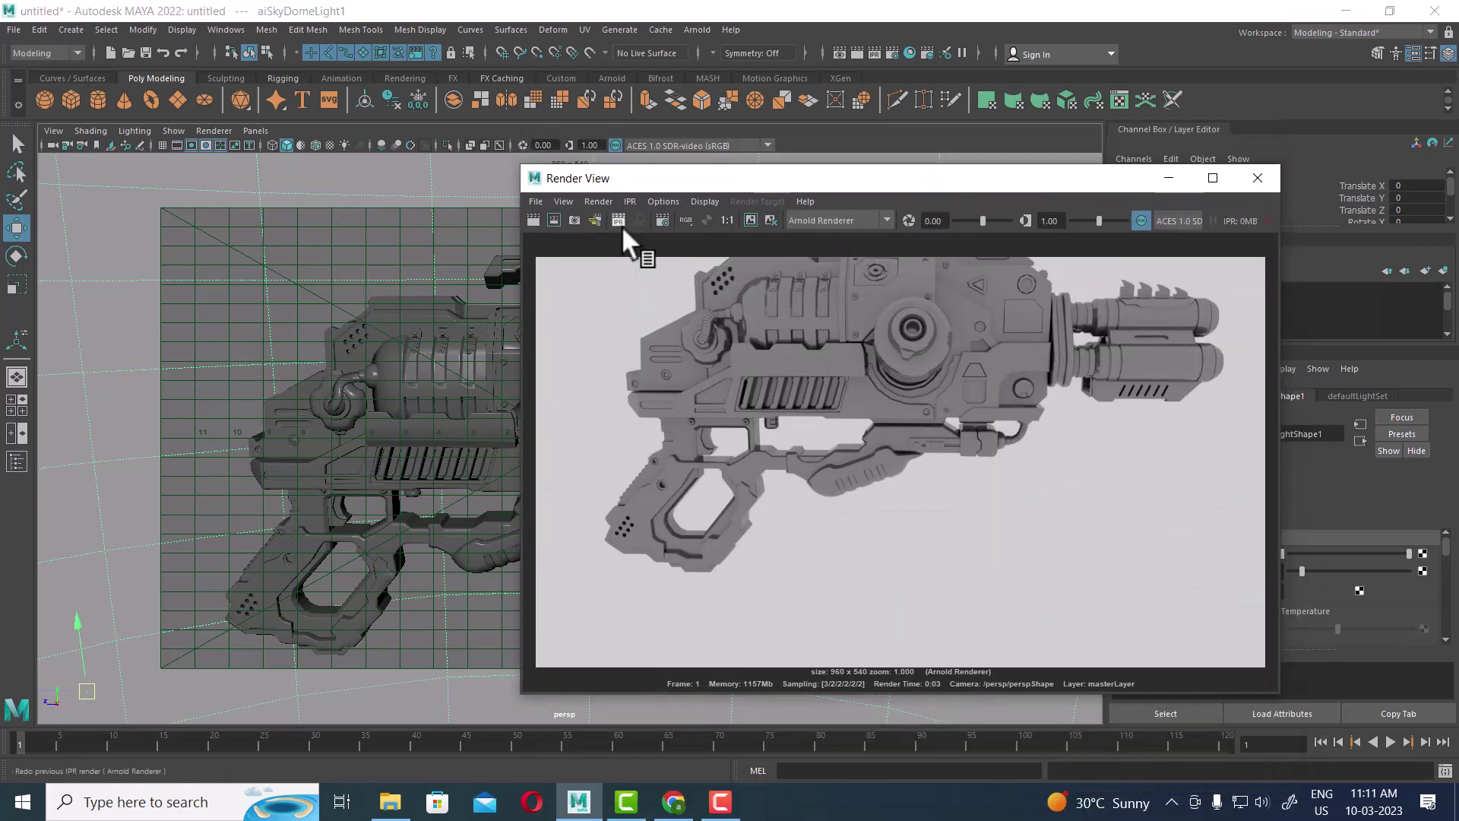
click(532, 218)
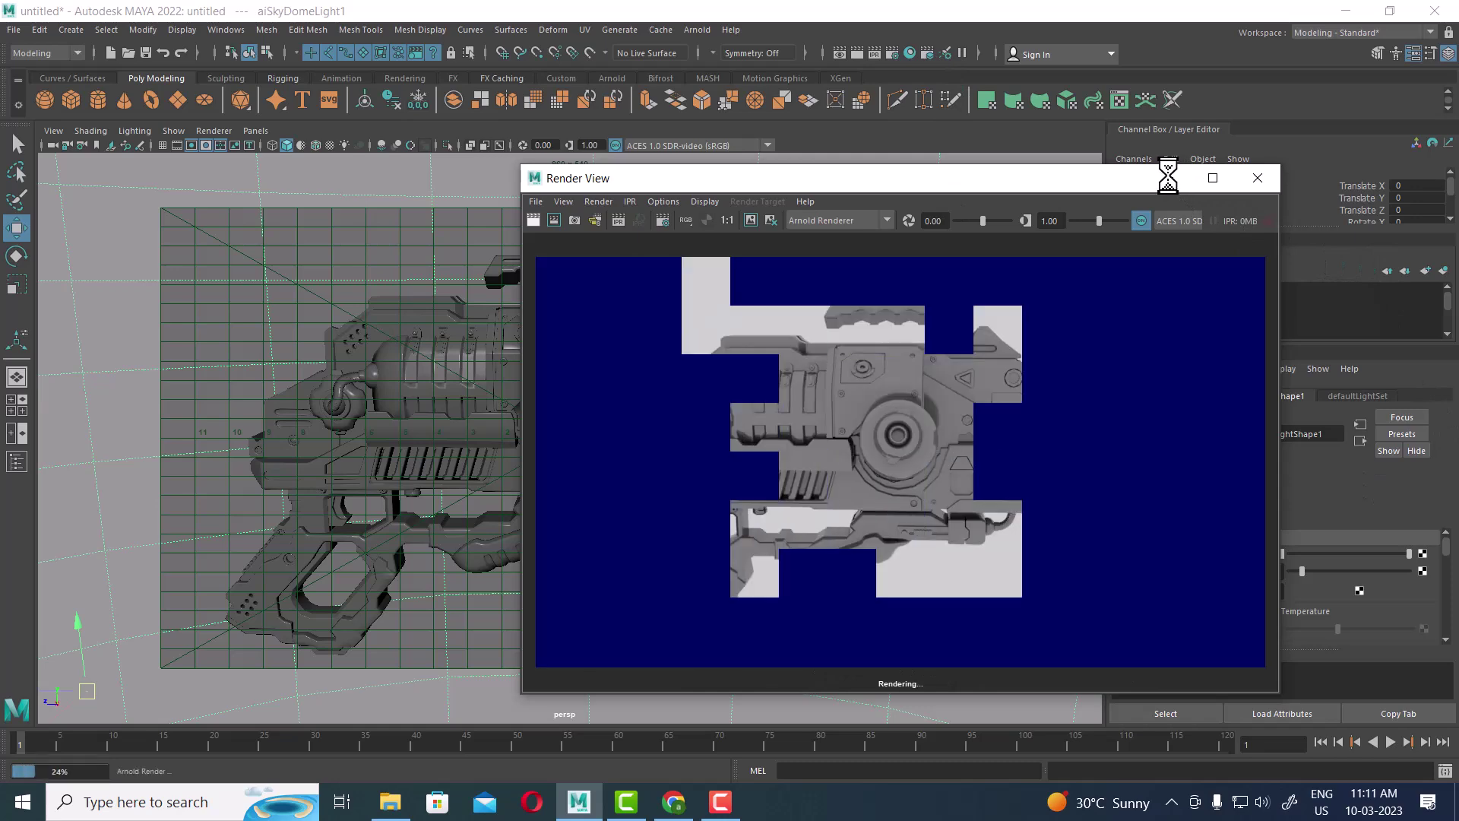
click(1168, 178)
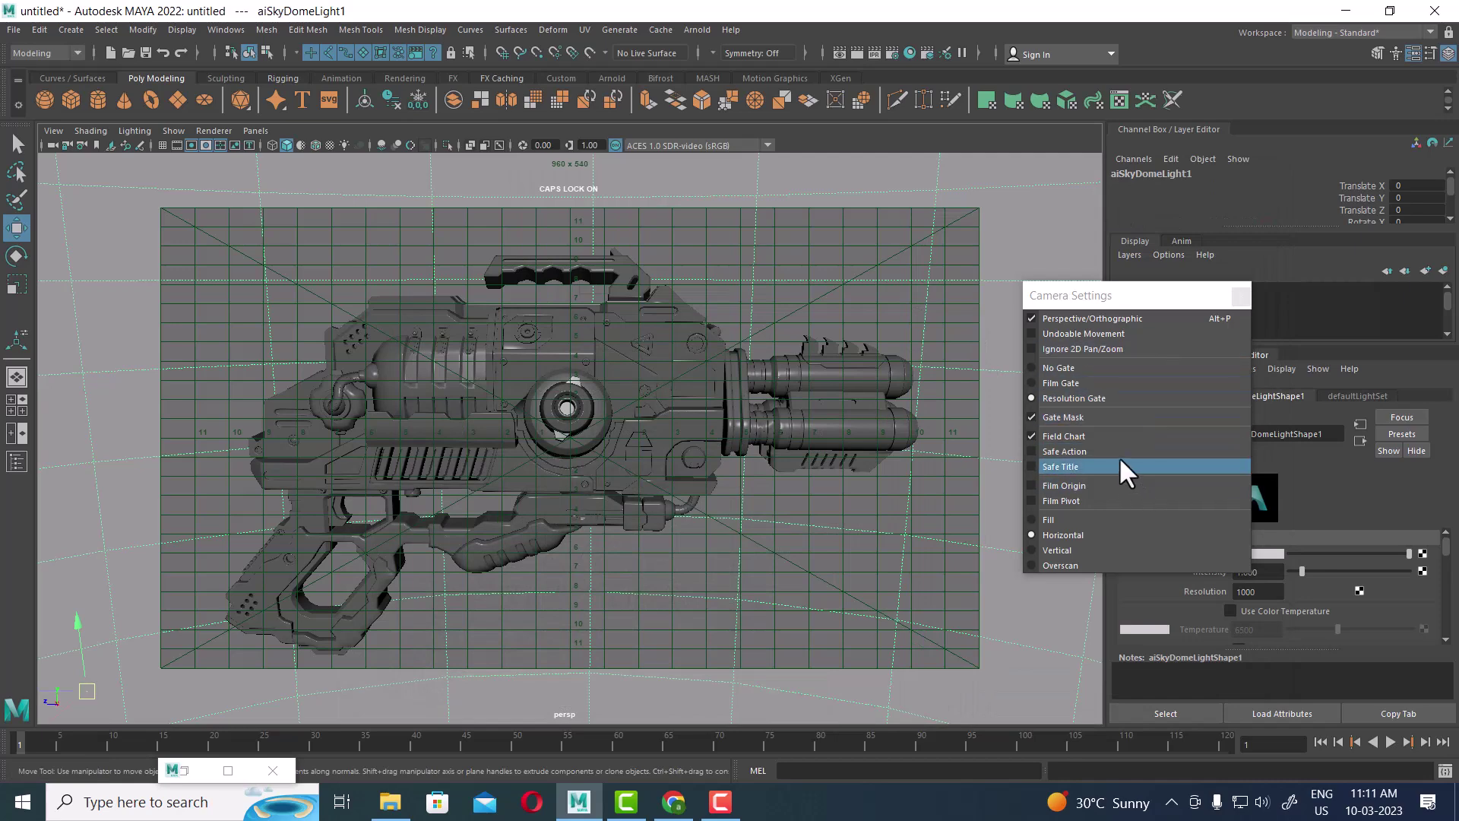
click(807, 801)
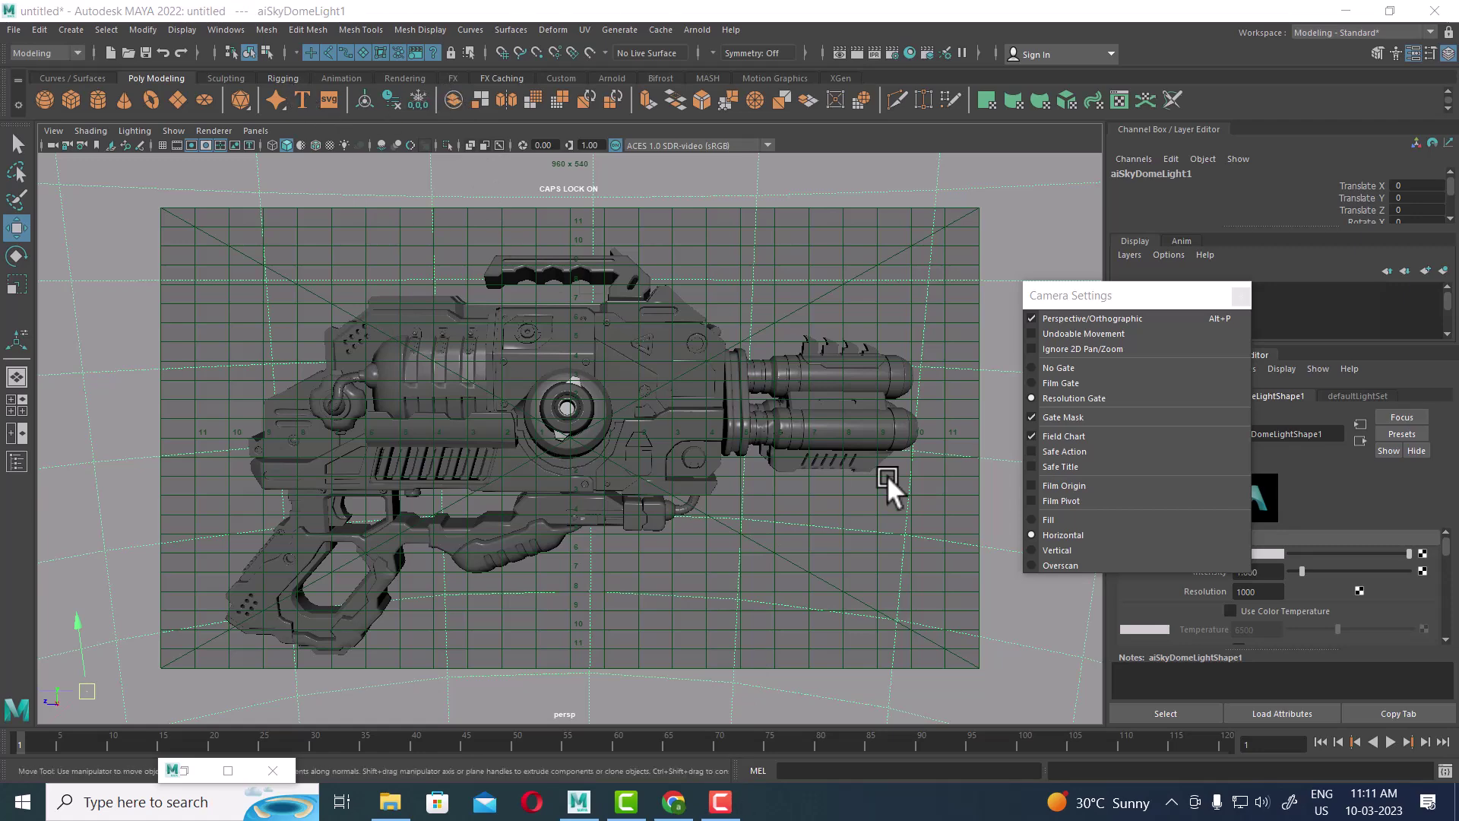
Step: Replace the Field Chart with the Safe Action and Safe Title guides and fit the gun inside them
click(1089, 451)
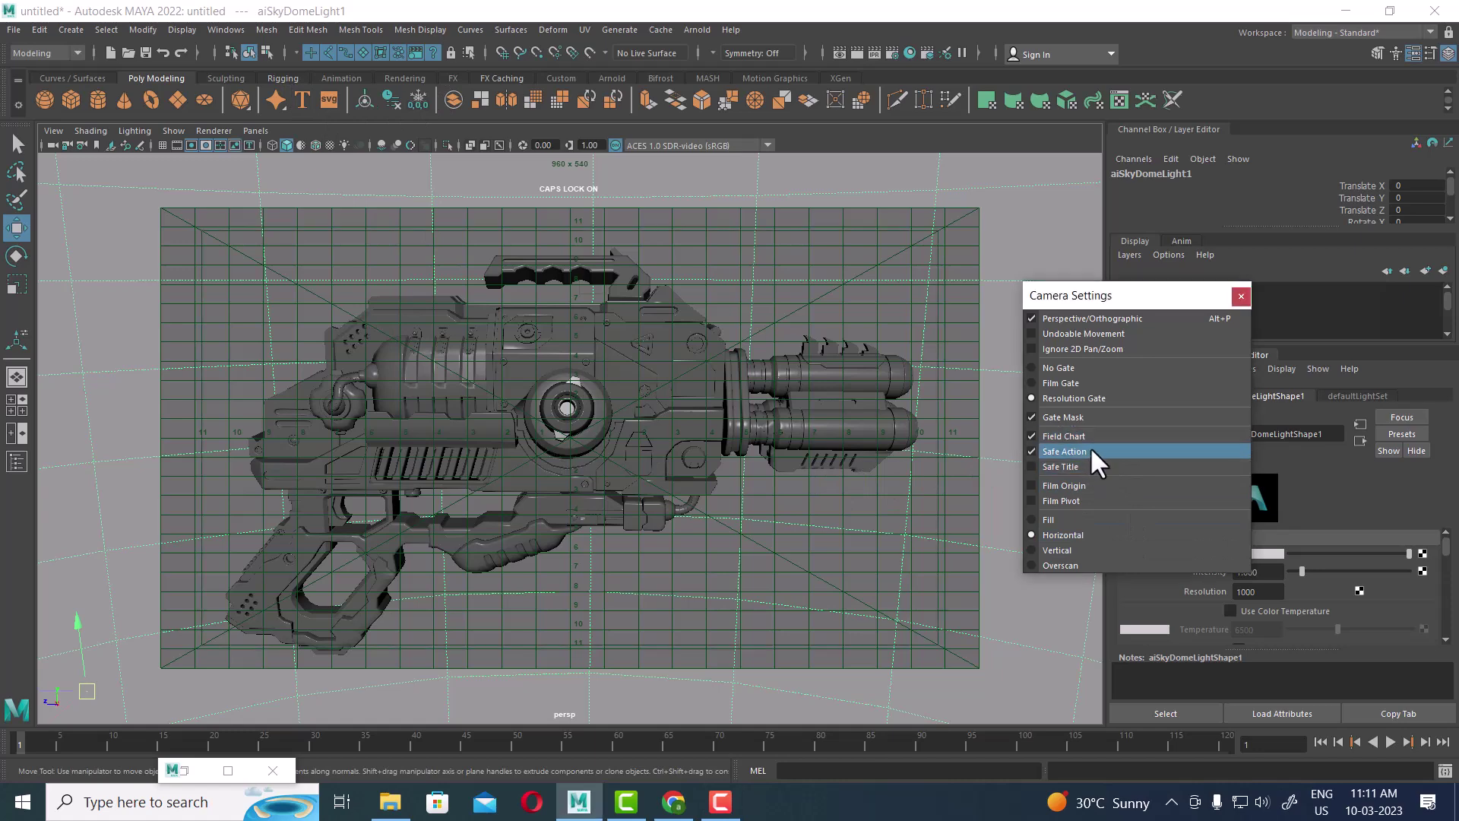
click(1091, 451)
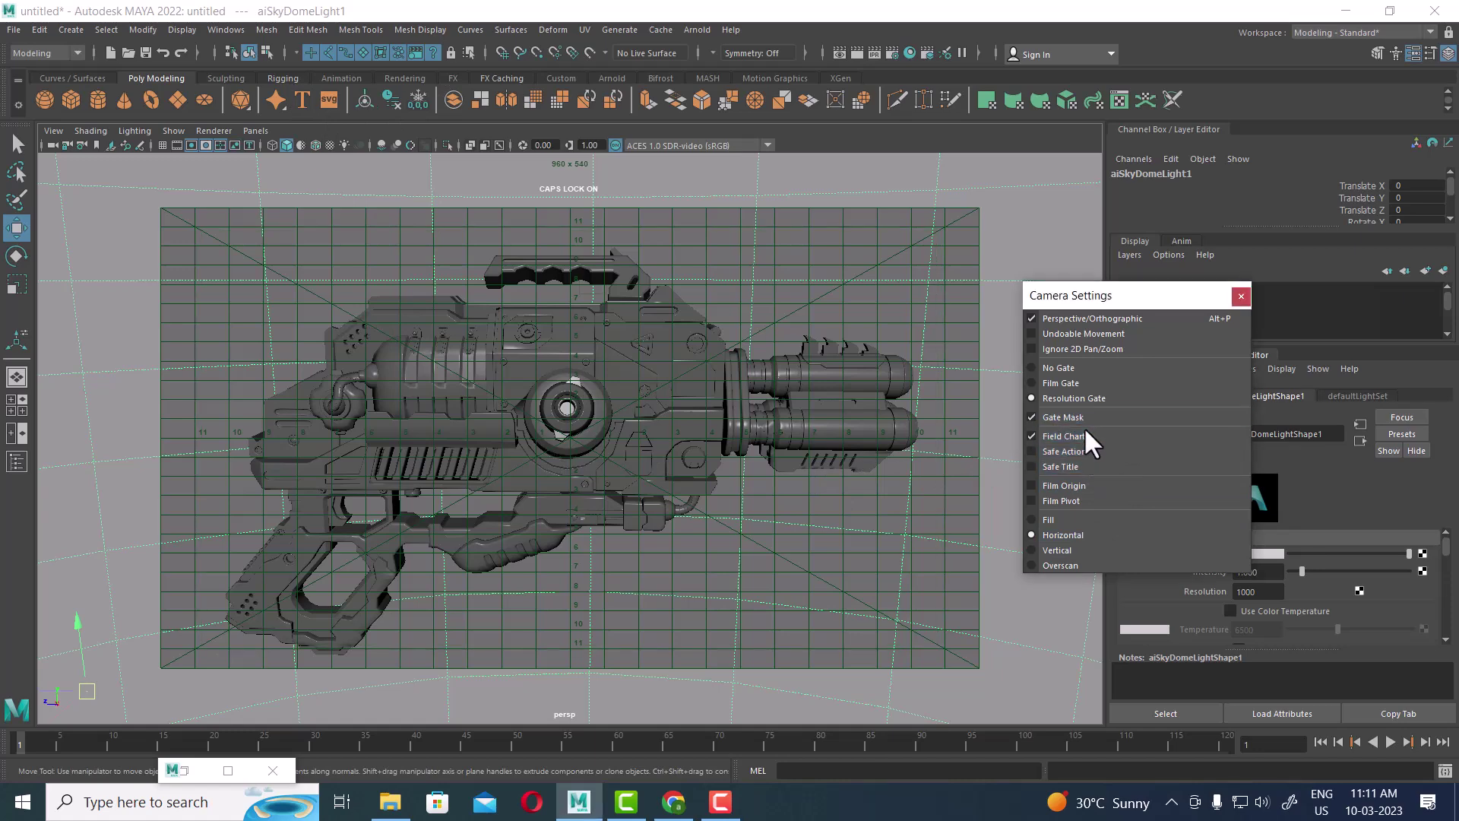
click(1084, 433)
click(1085, 452)
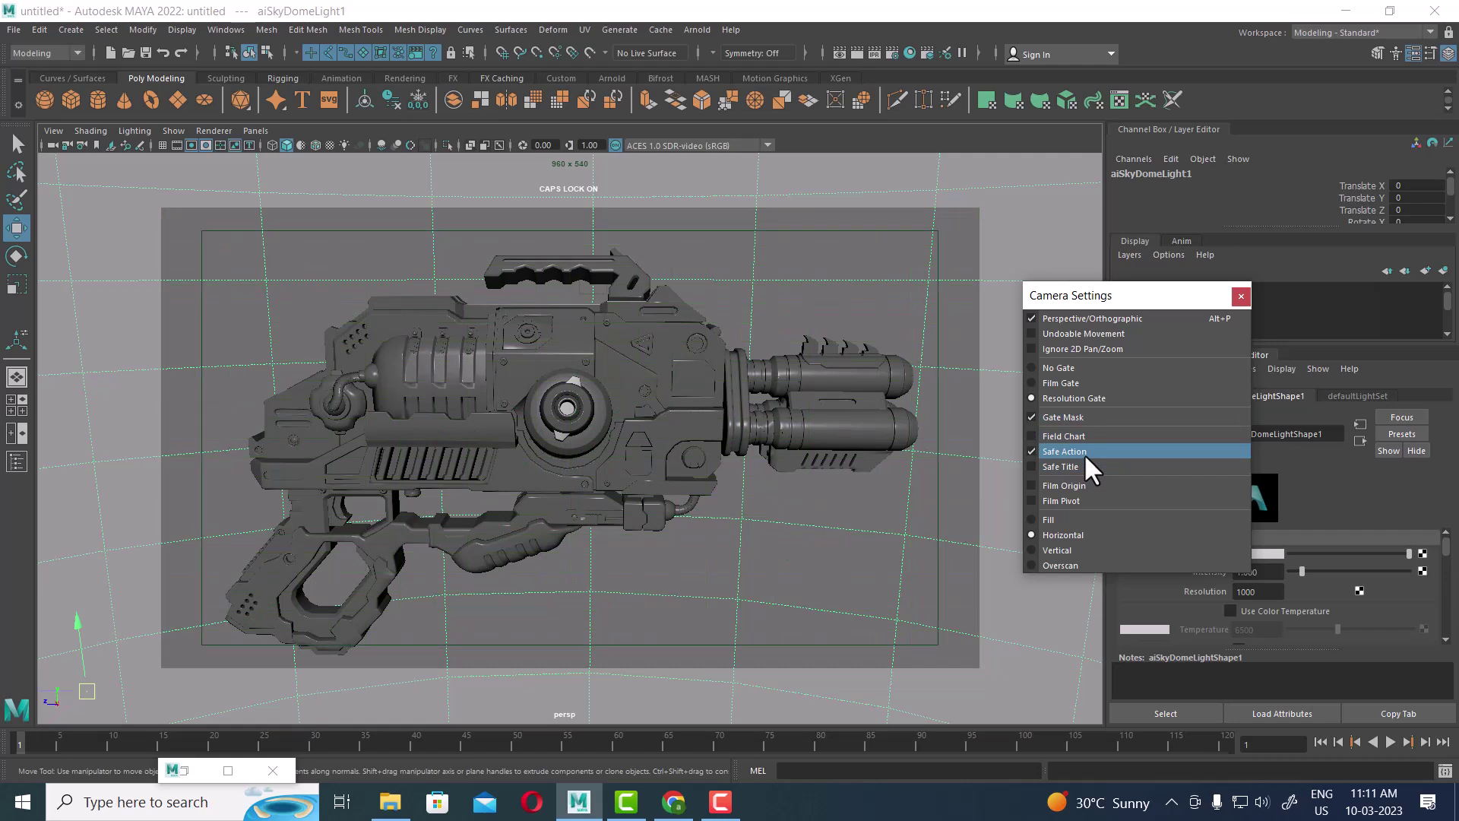
click(1083, 463)
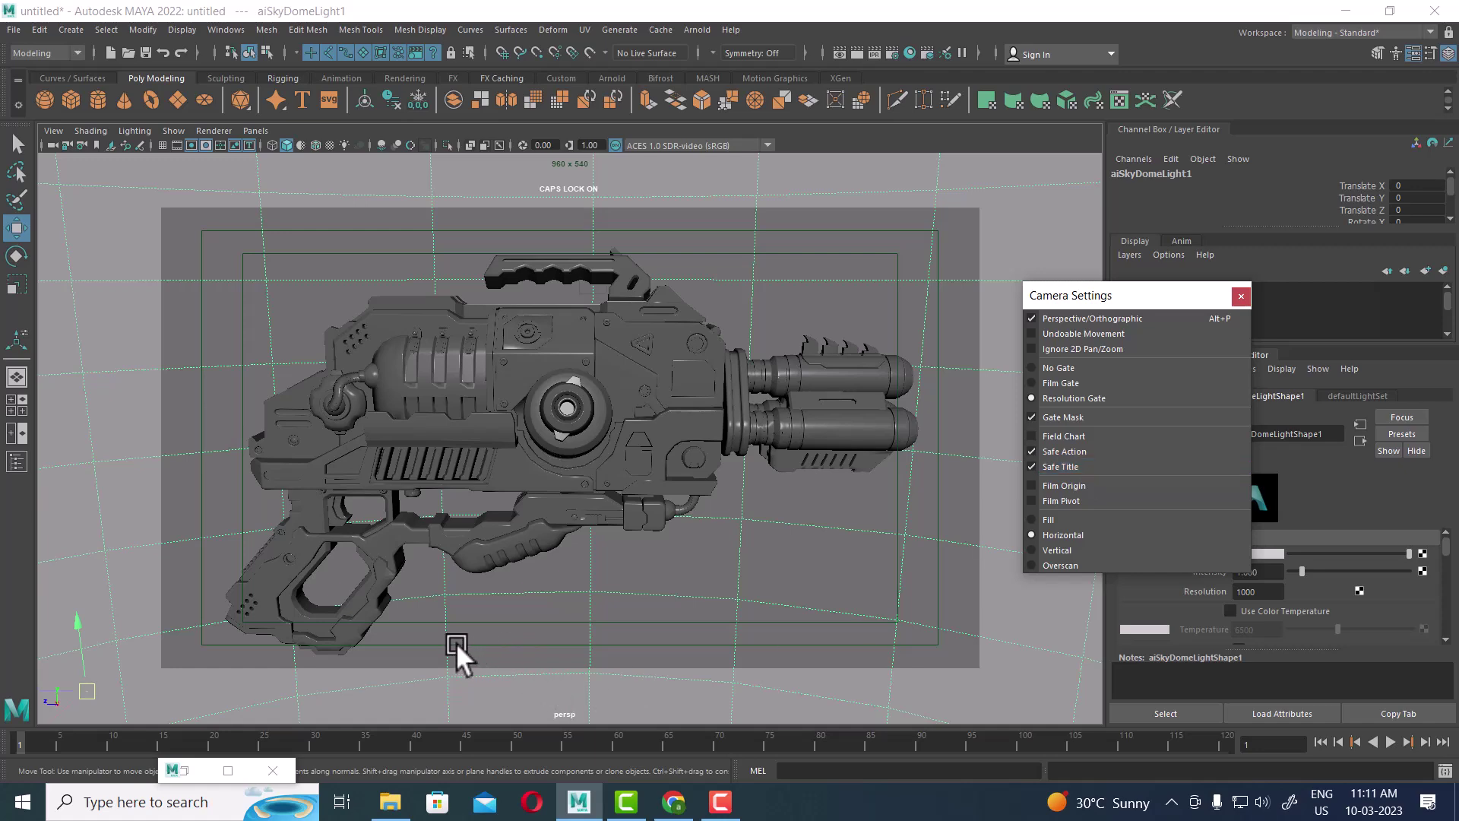
alt+drag(533, 538, 522, 487)
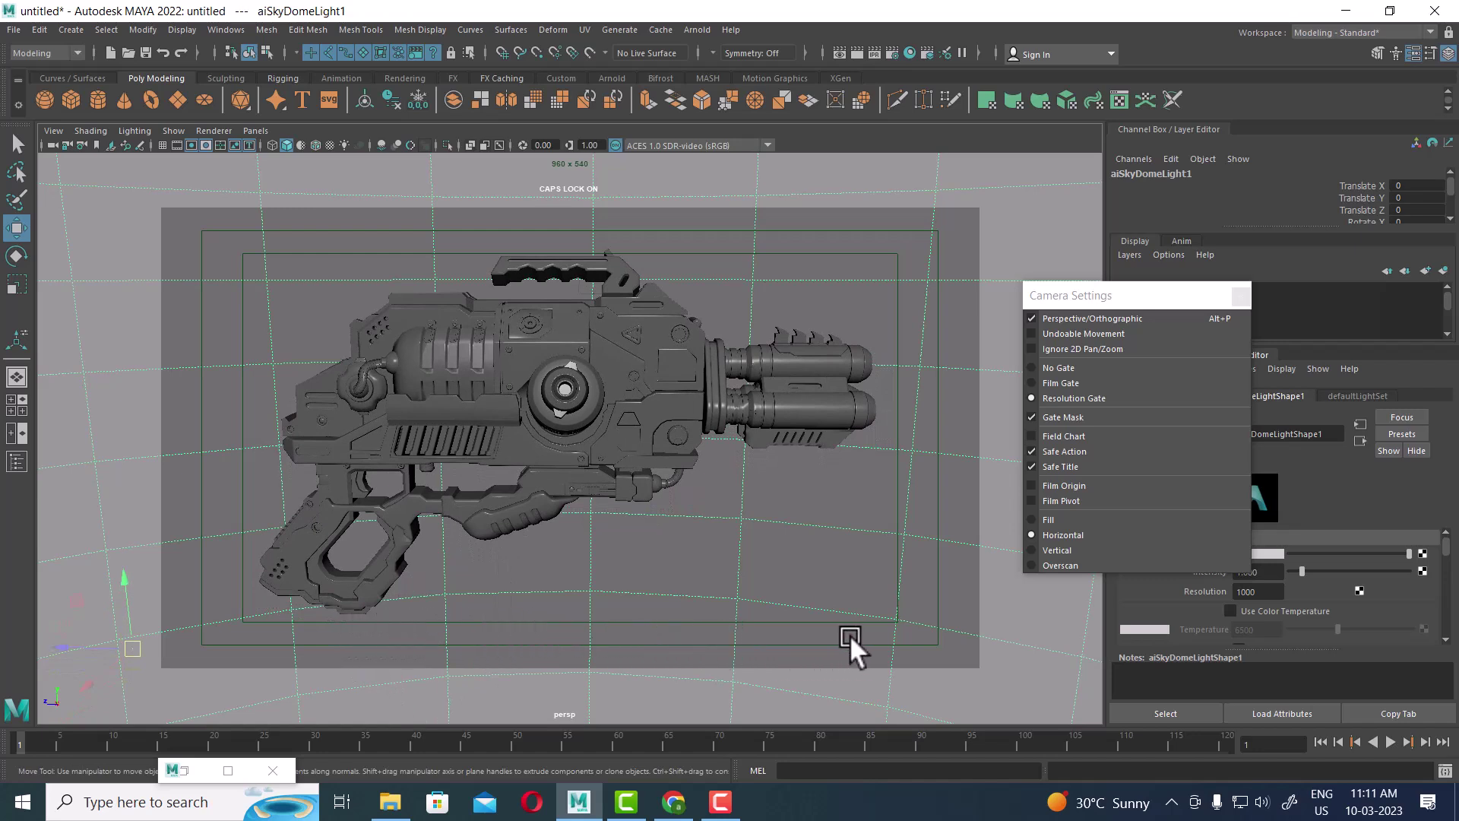
Step: Toggle the Film Origin marker on and off, and turn on the Film Pivot marker for the camera view
click(1106, 482)
click(1032, 486)
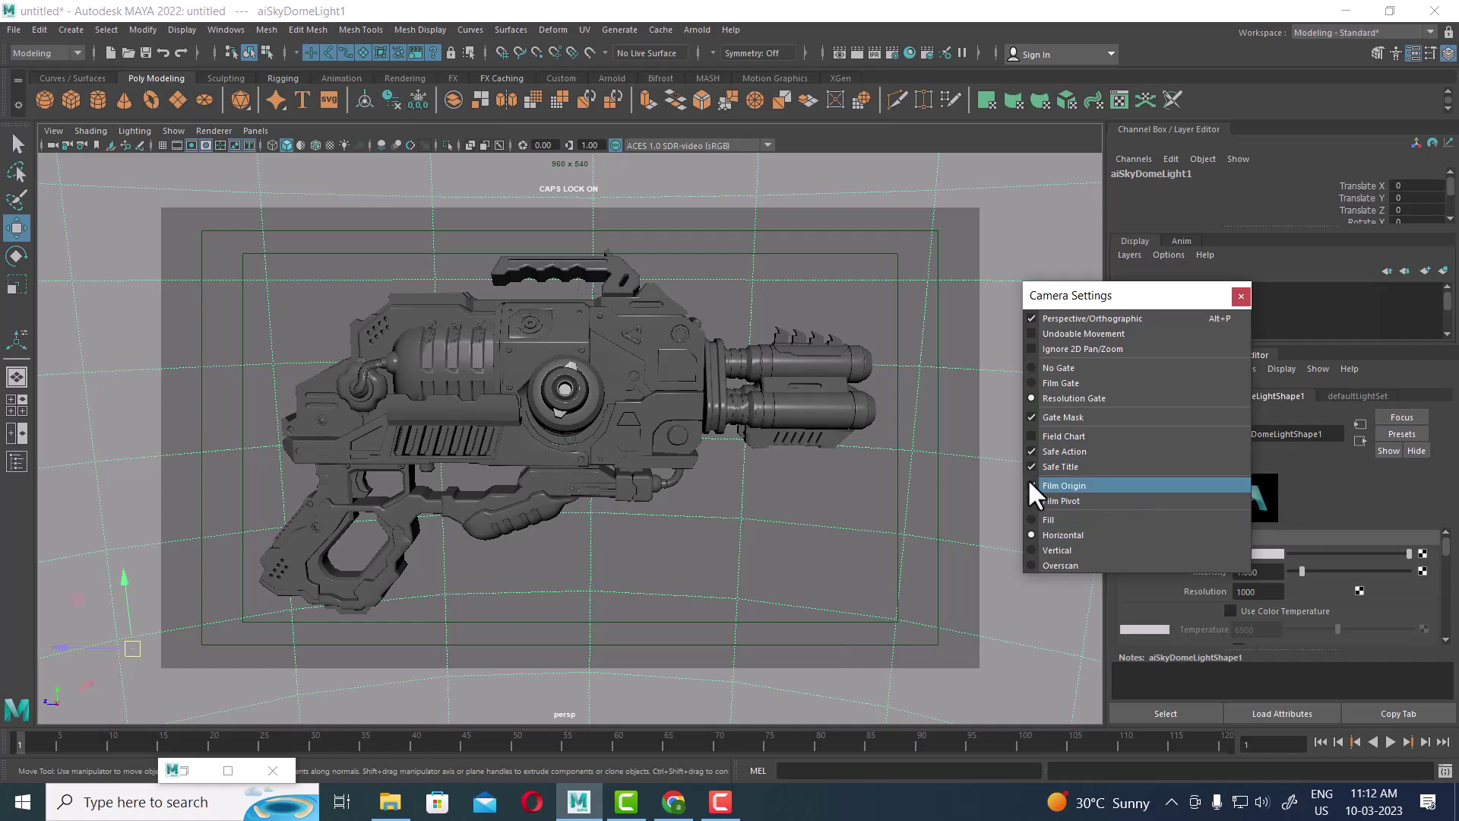
click(1076, 491)
alt+drag(559, 460, 462, 459)
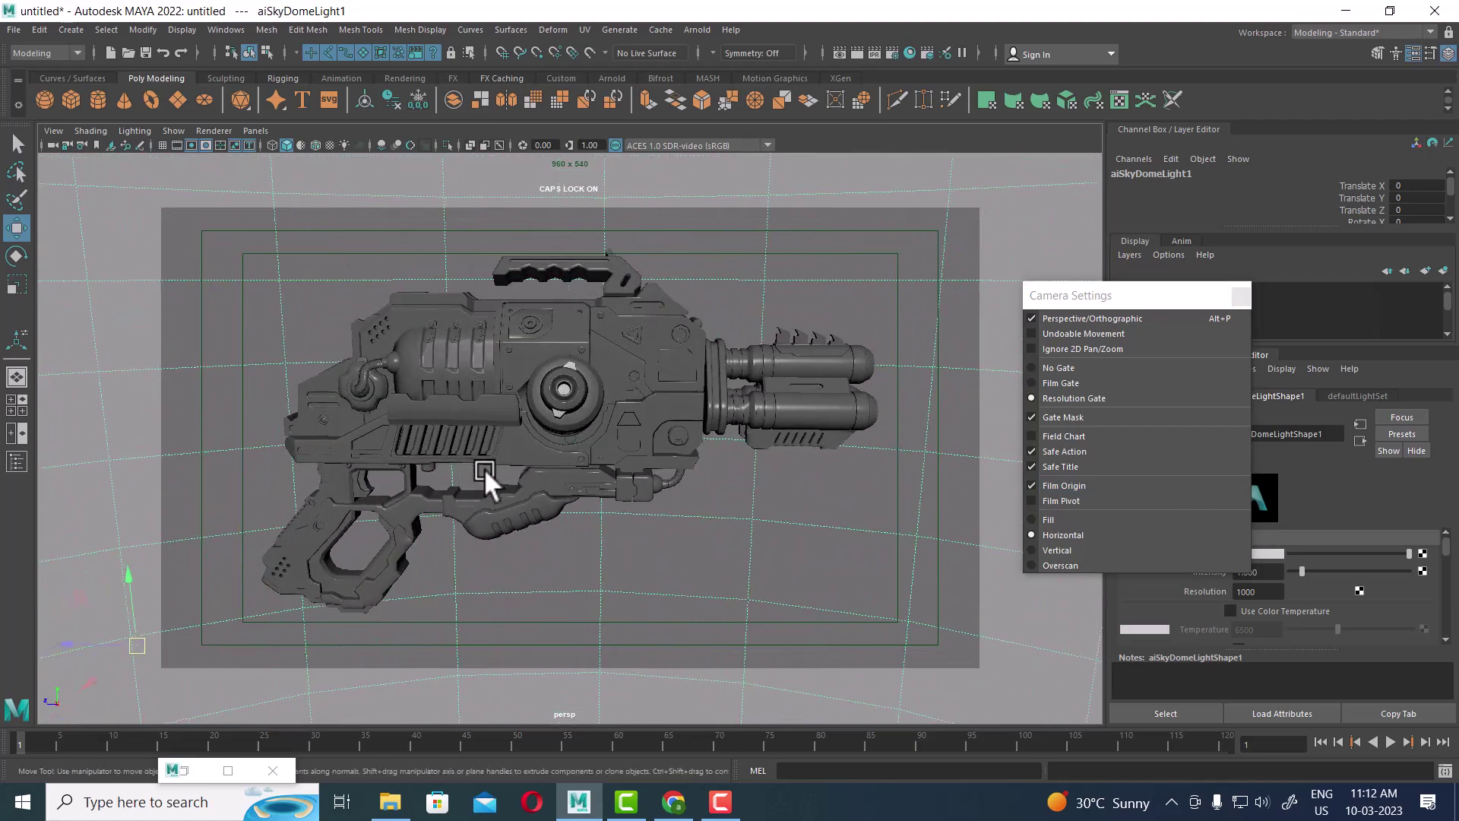
click(1059, 483)
click(1064, 500)
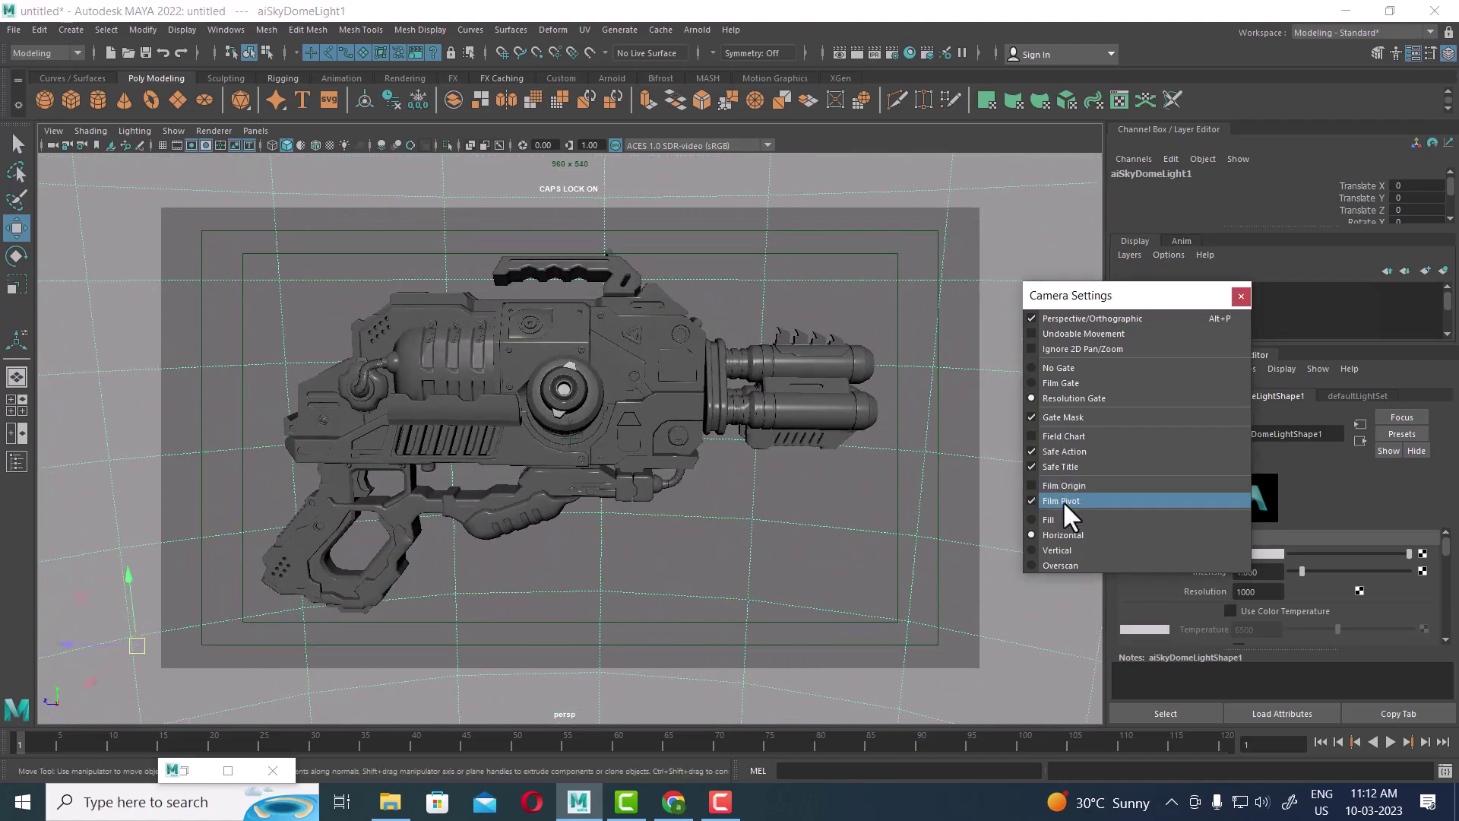
alt+drag(595, 495, 479, 481)
alt+drag(523, 480, 582, 480)
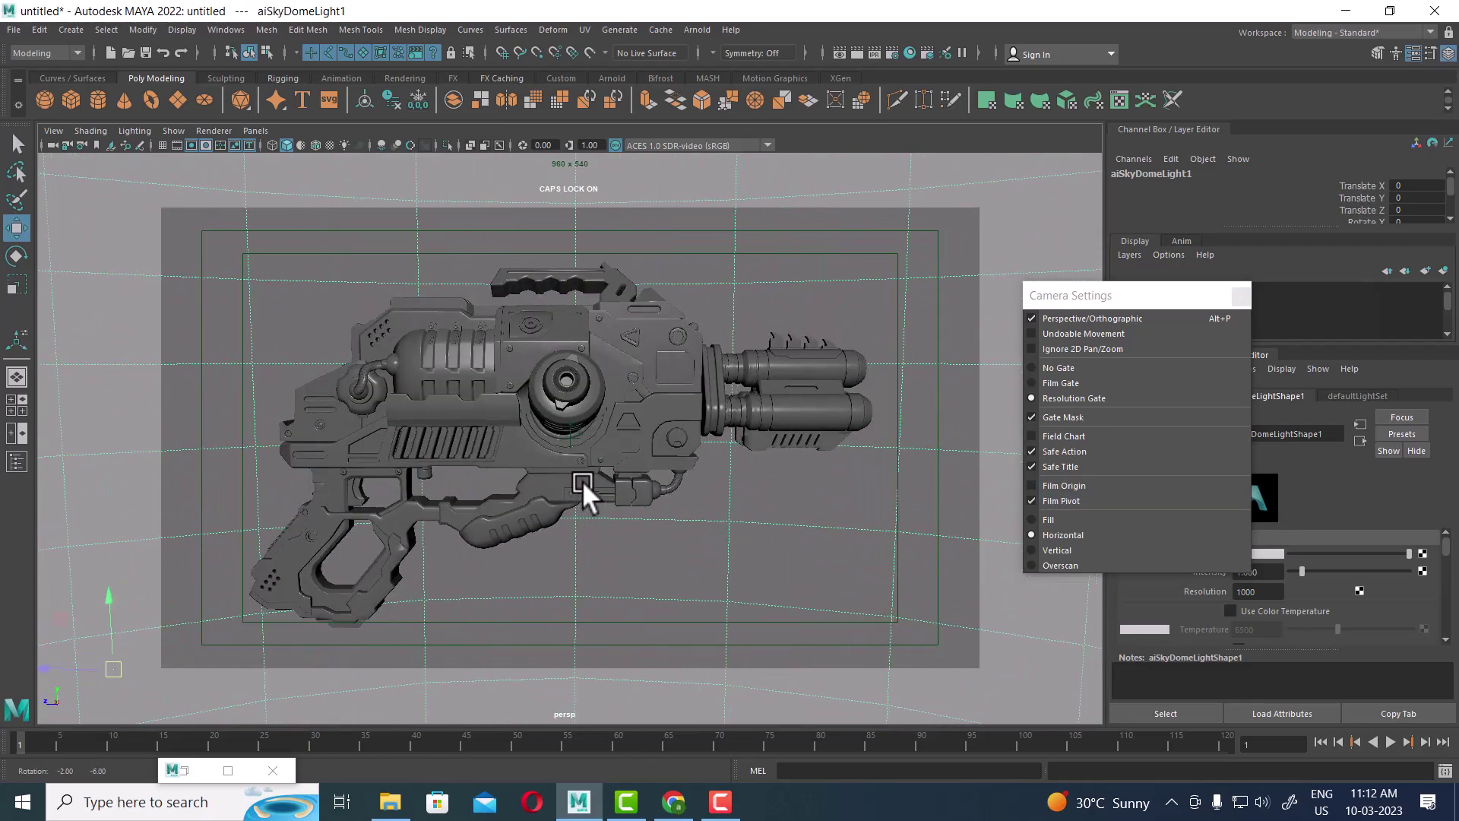
Step: Compare the Fill, Horizontal and Vertical film fits, leave the camera on Vertical, and close the Camera Settings window
click(1074, 518)
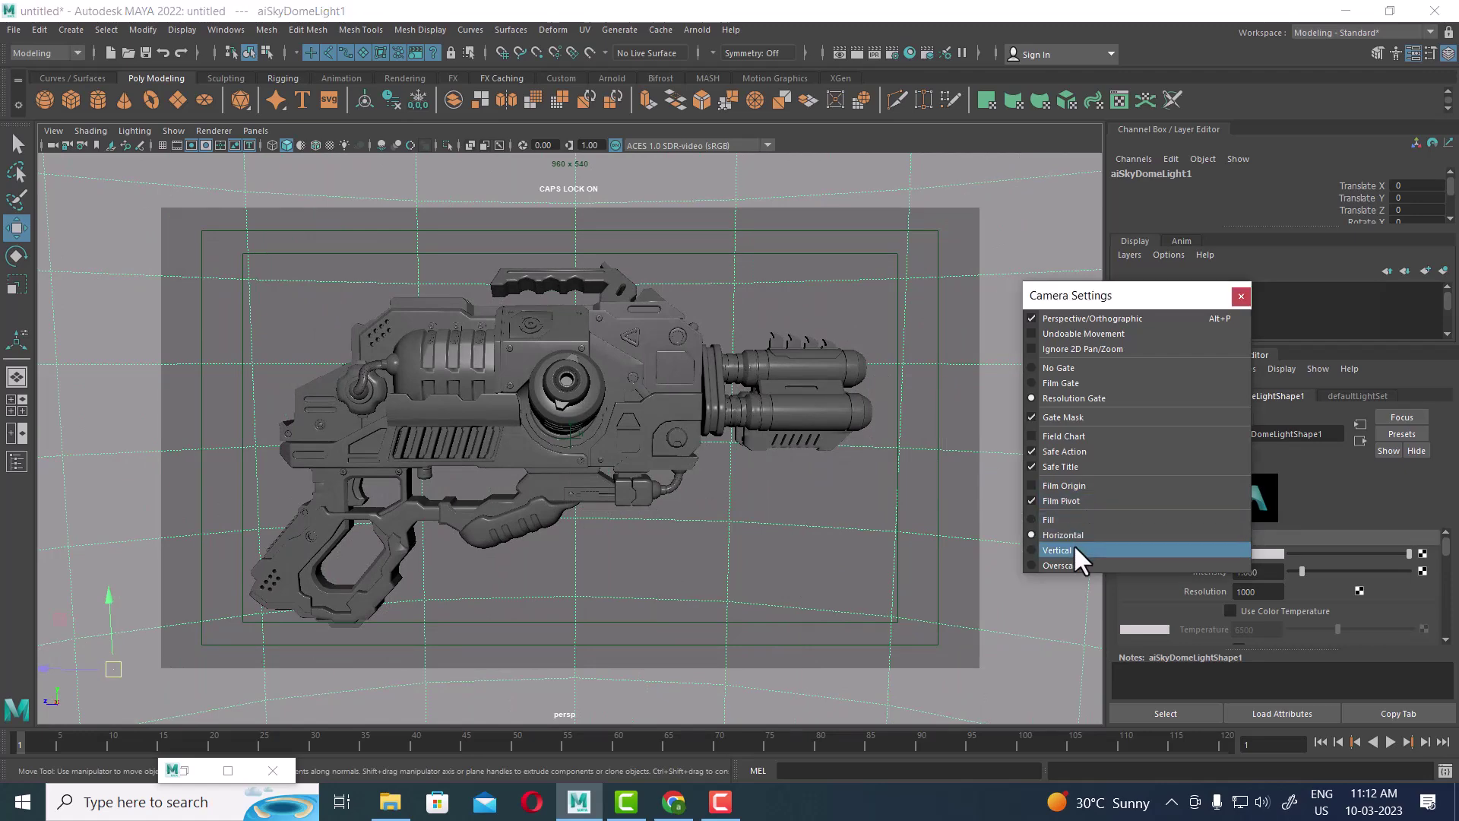
click(1073, 546)
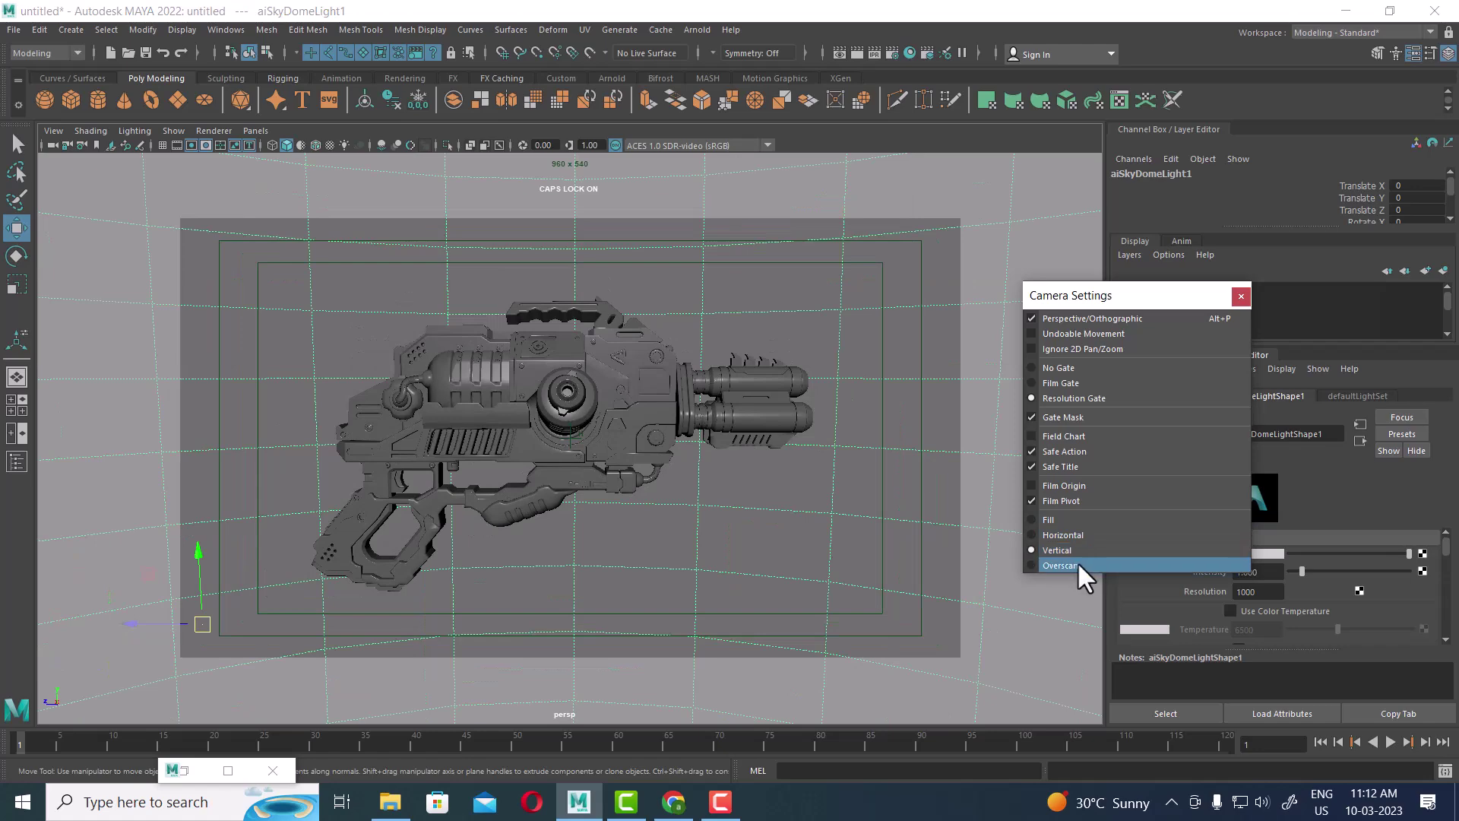
click(1069, 534)
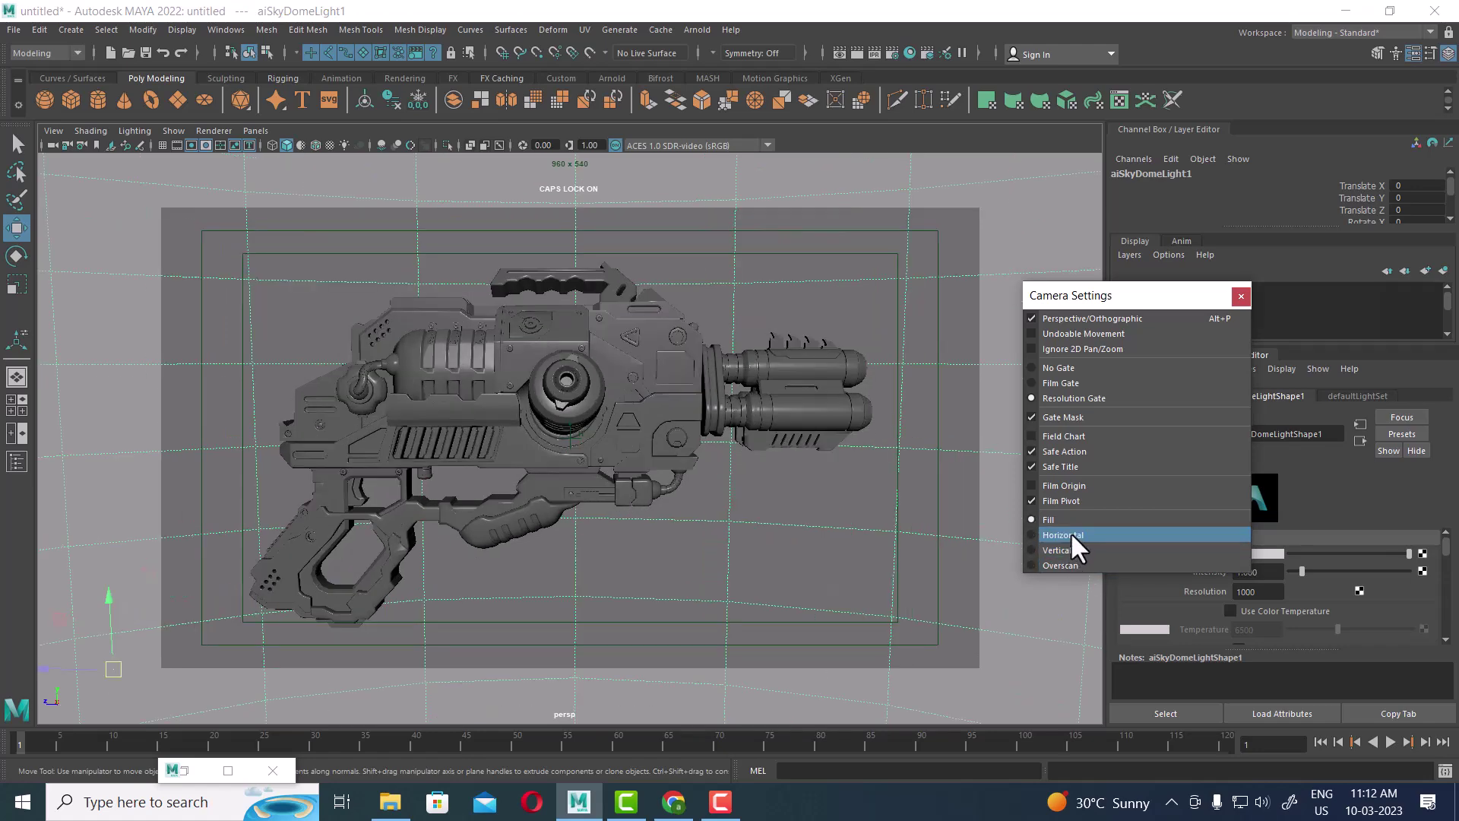
click(1078, 544)
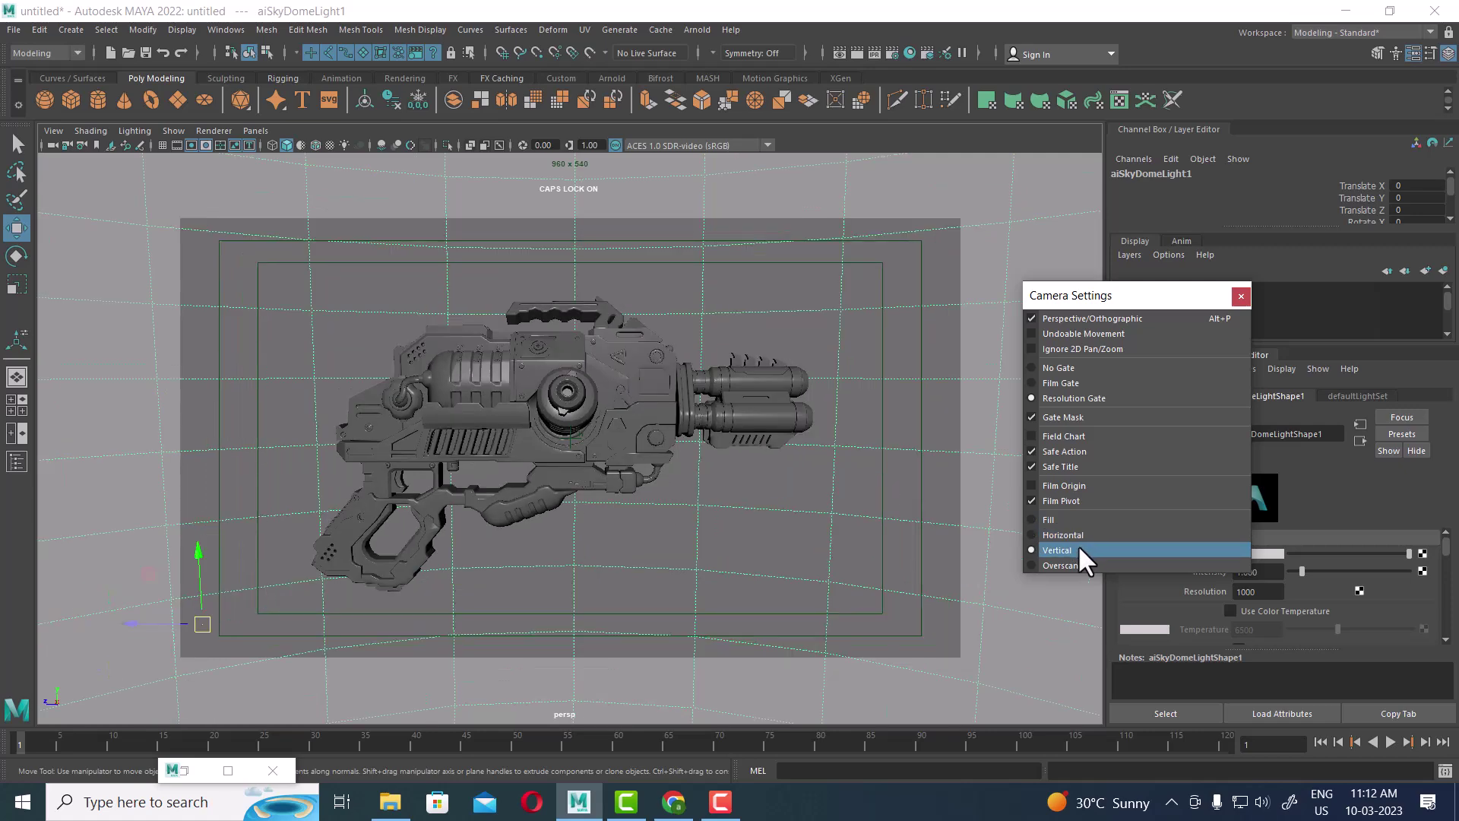
click(1073, 534)
click(1069, 545)
click(1074, 535)
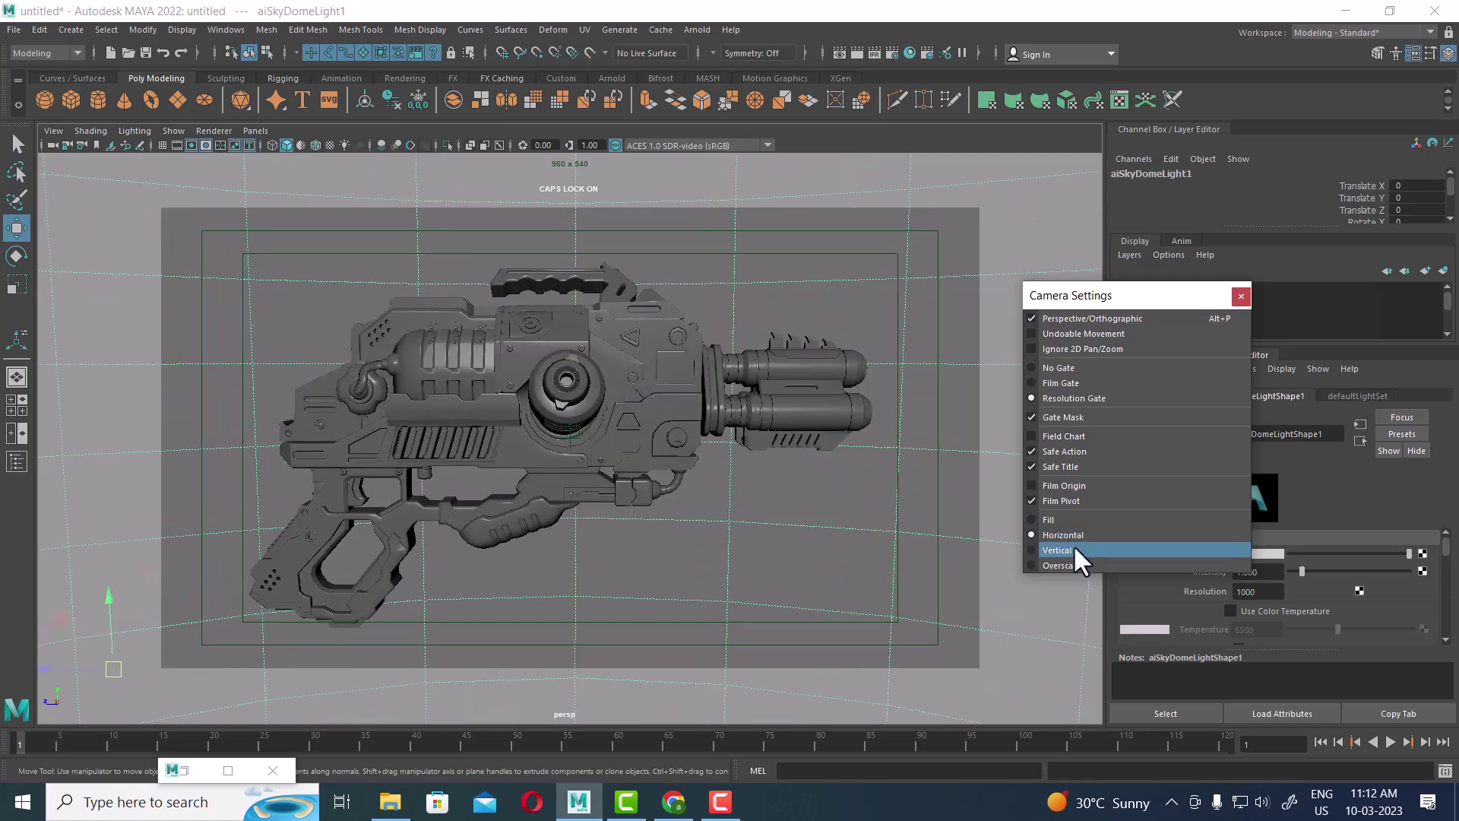
click(1073, 550)
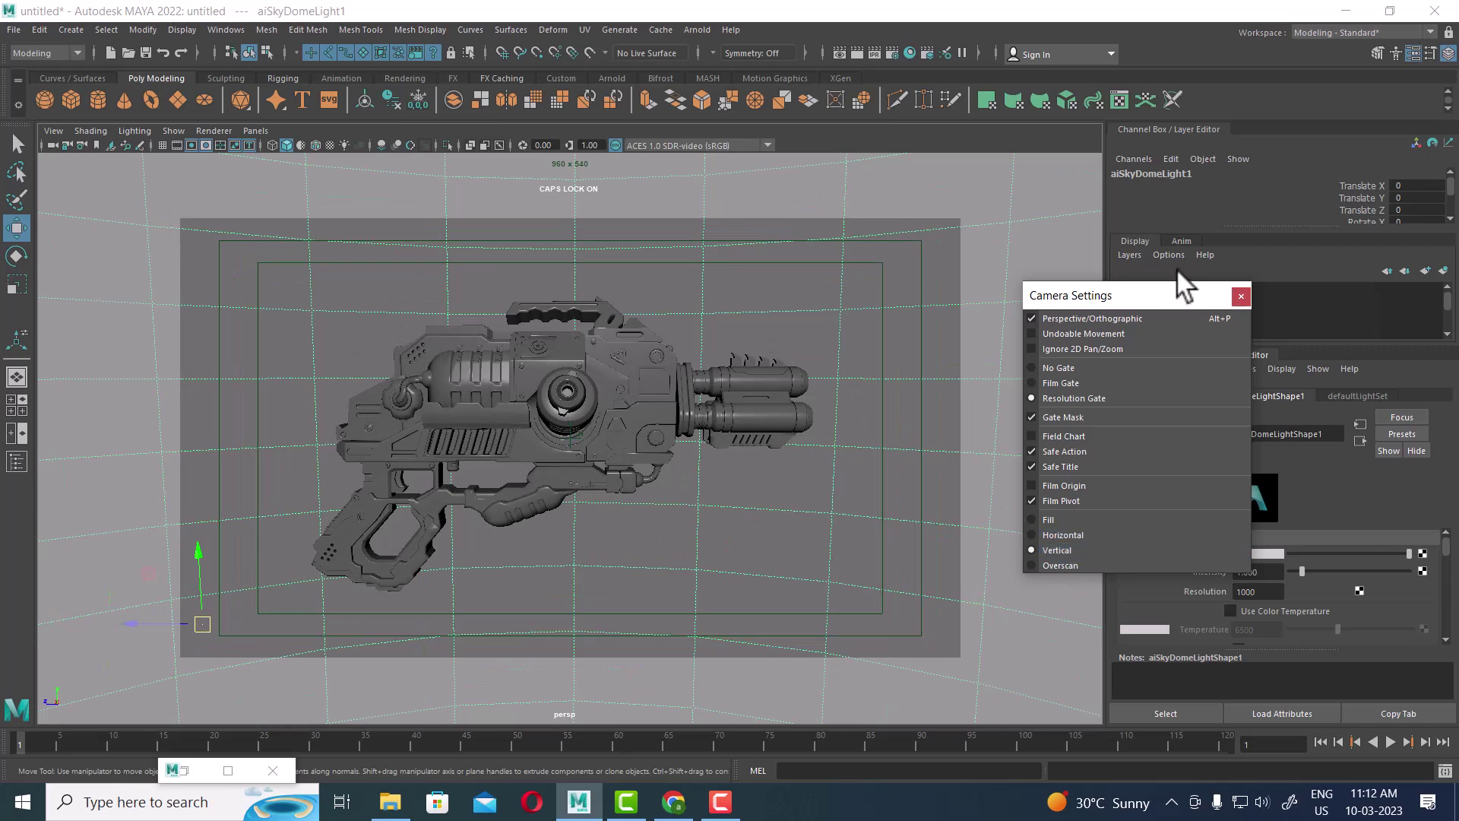
click(1241, 295)
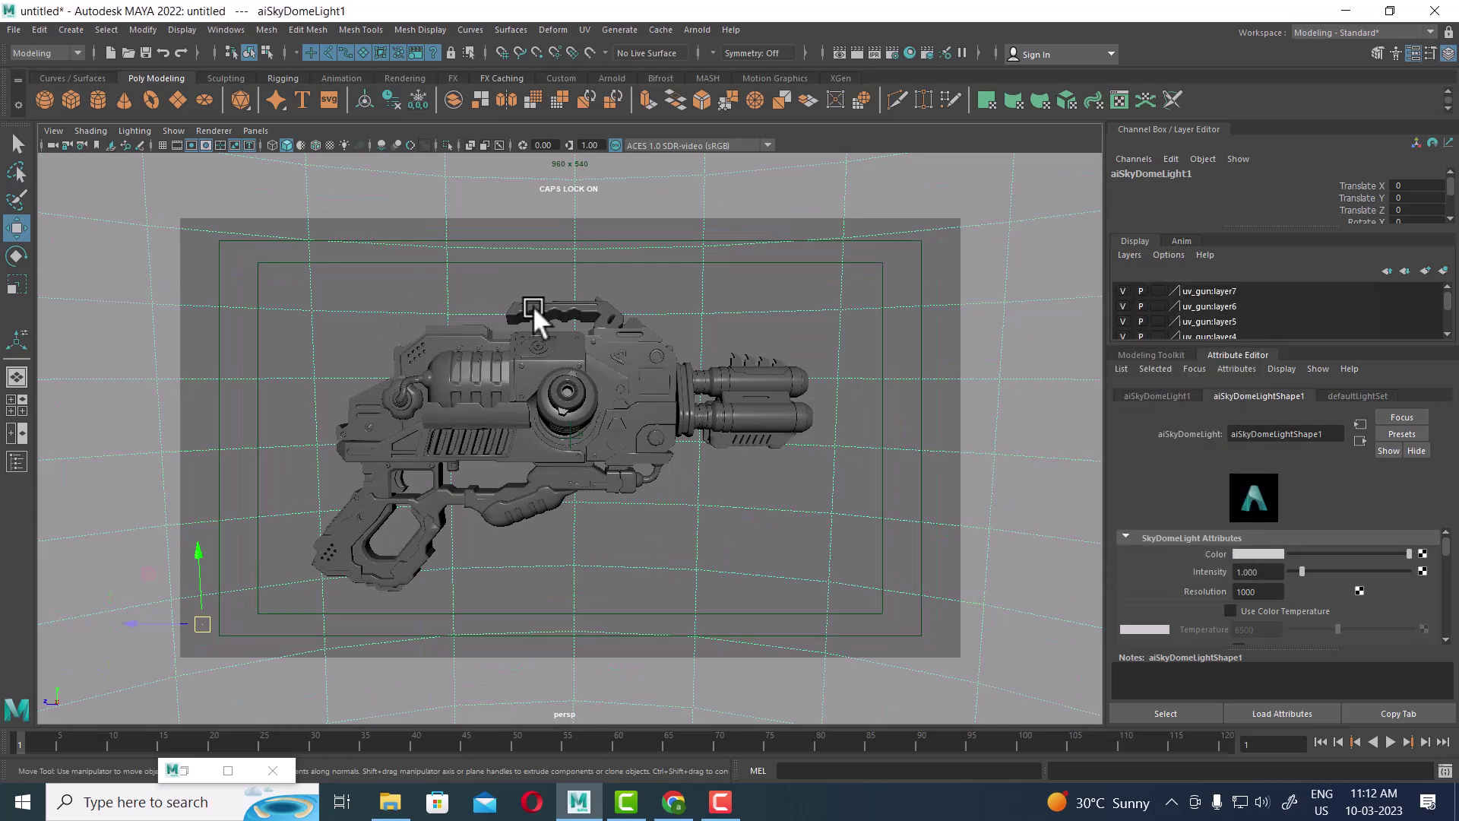
Step: Show the gun in wireframe, clear the selection, and return the viewport to smooth shading
click(53, 131)
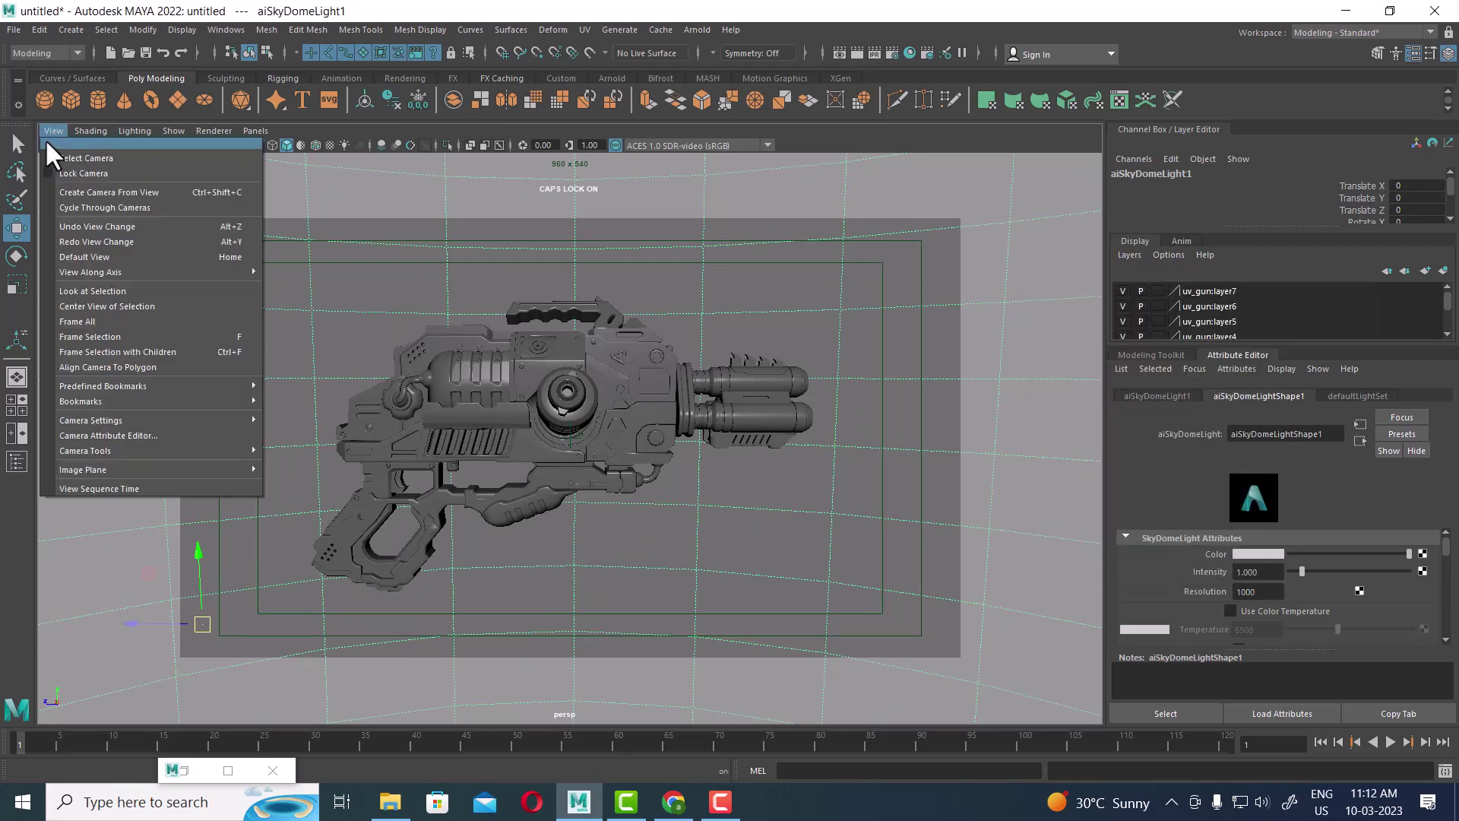
mouse_move(83, 129)
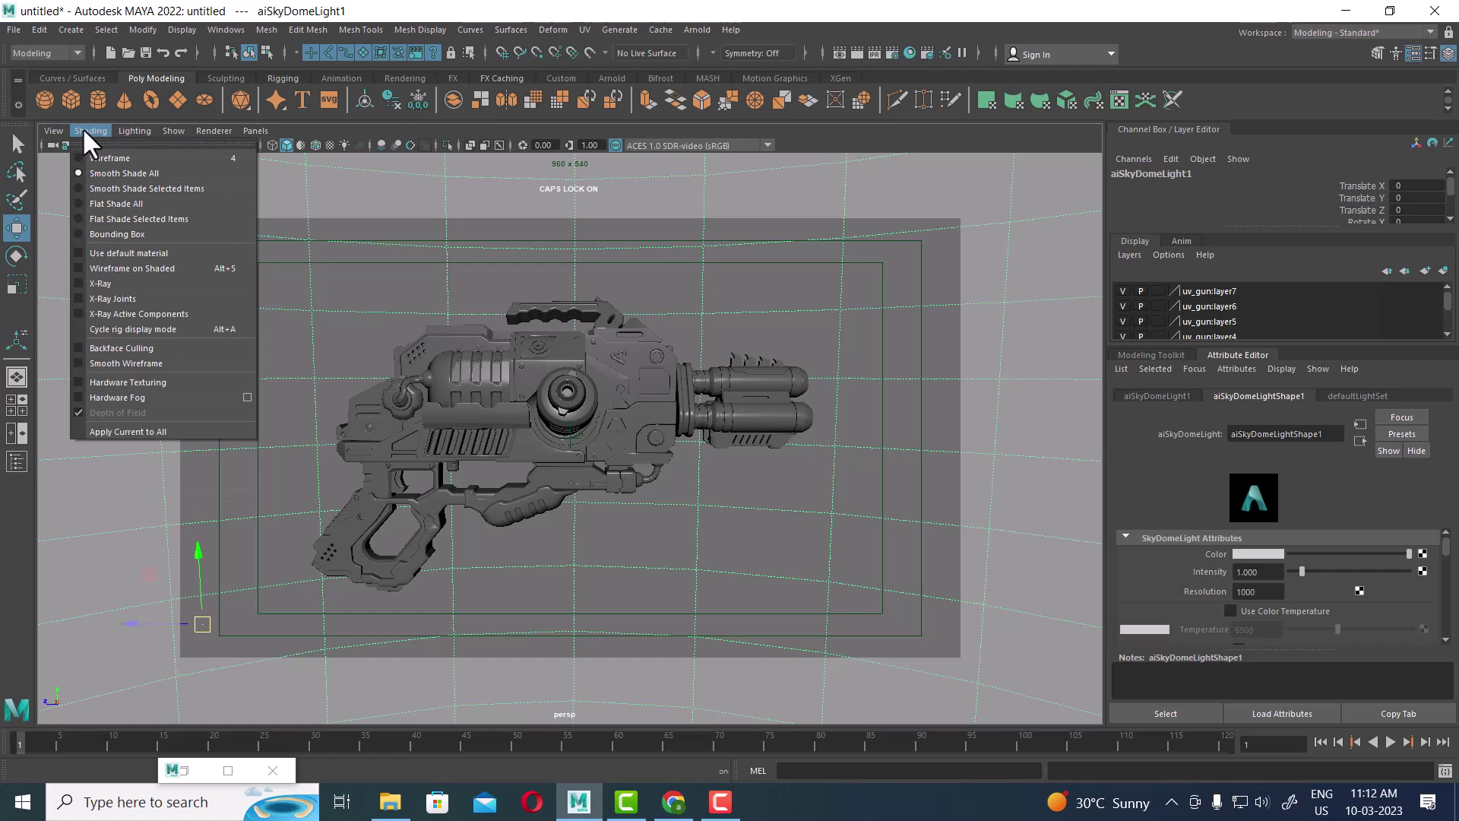
click(119, 161)
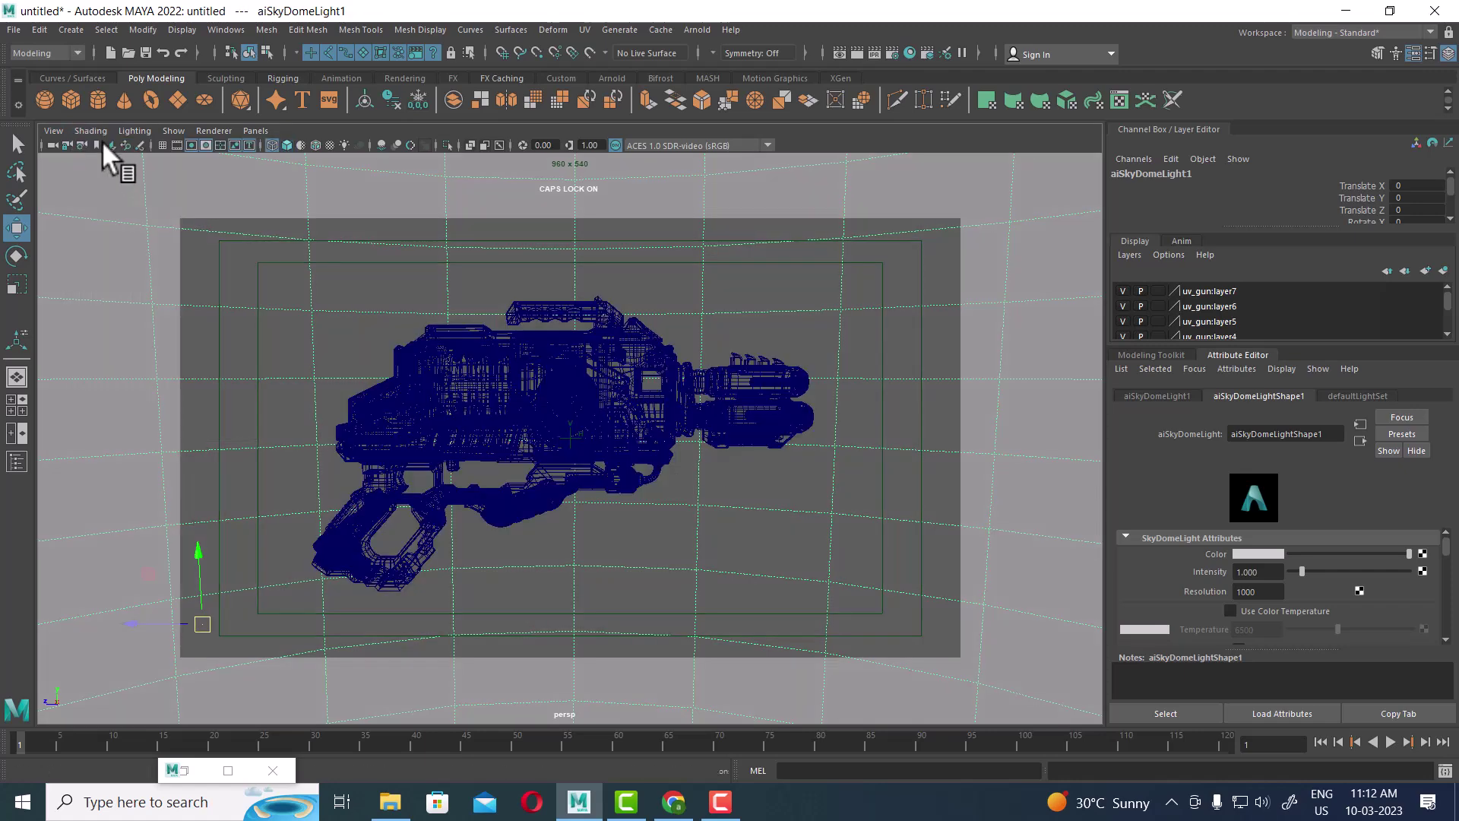
click(357, 298)
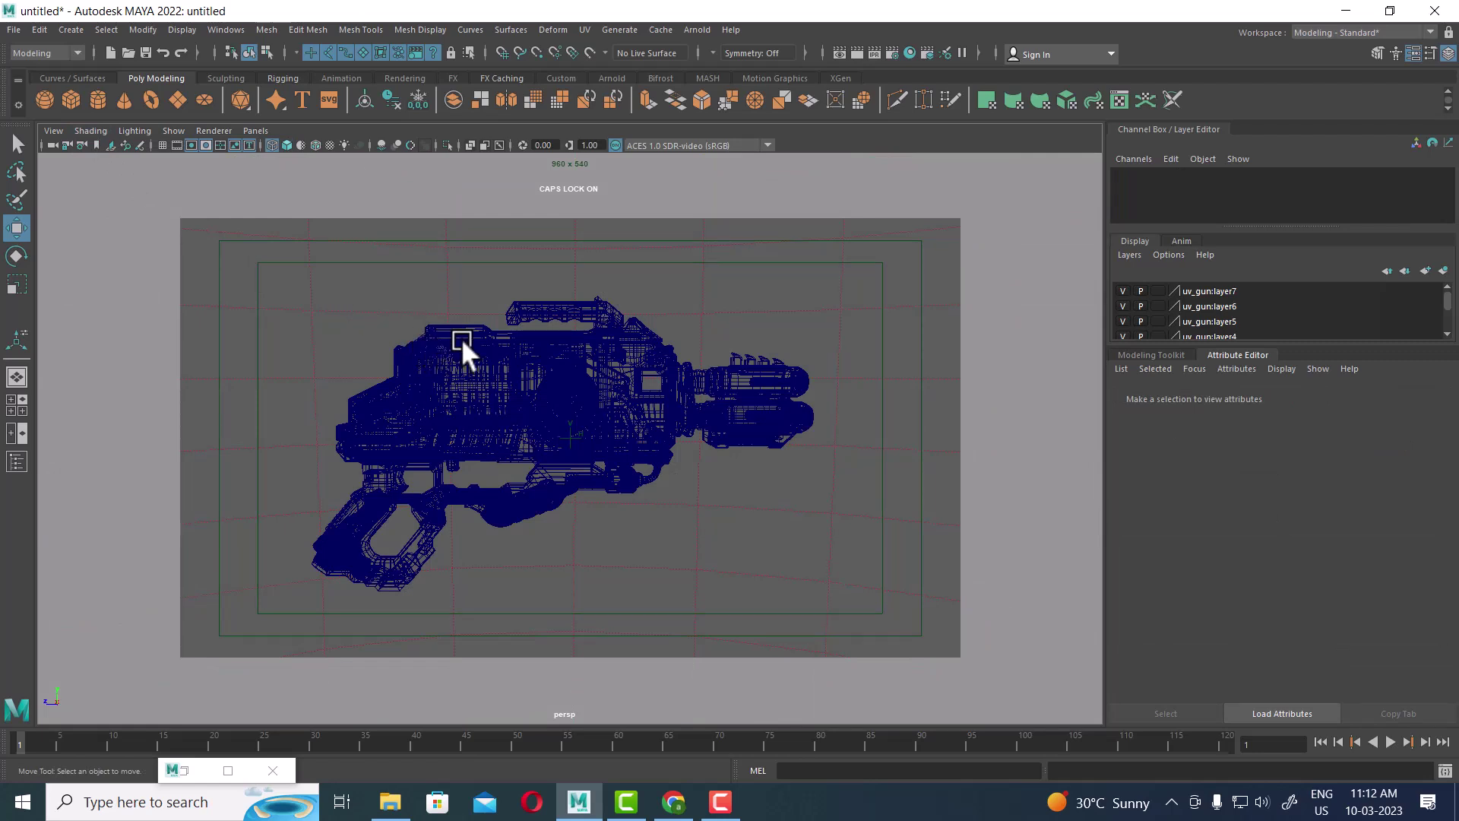
key(5)
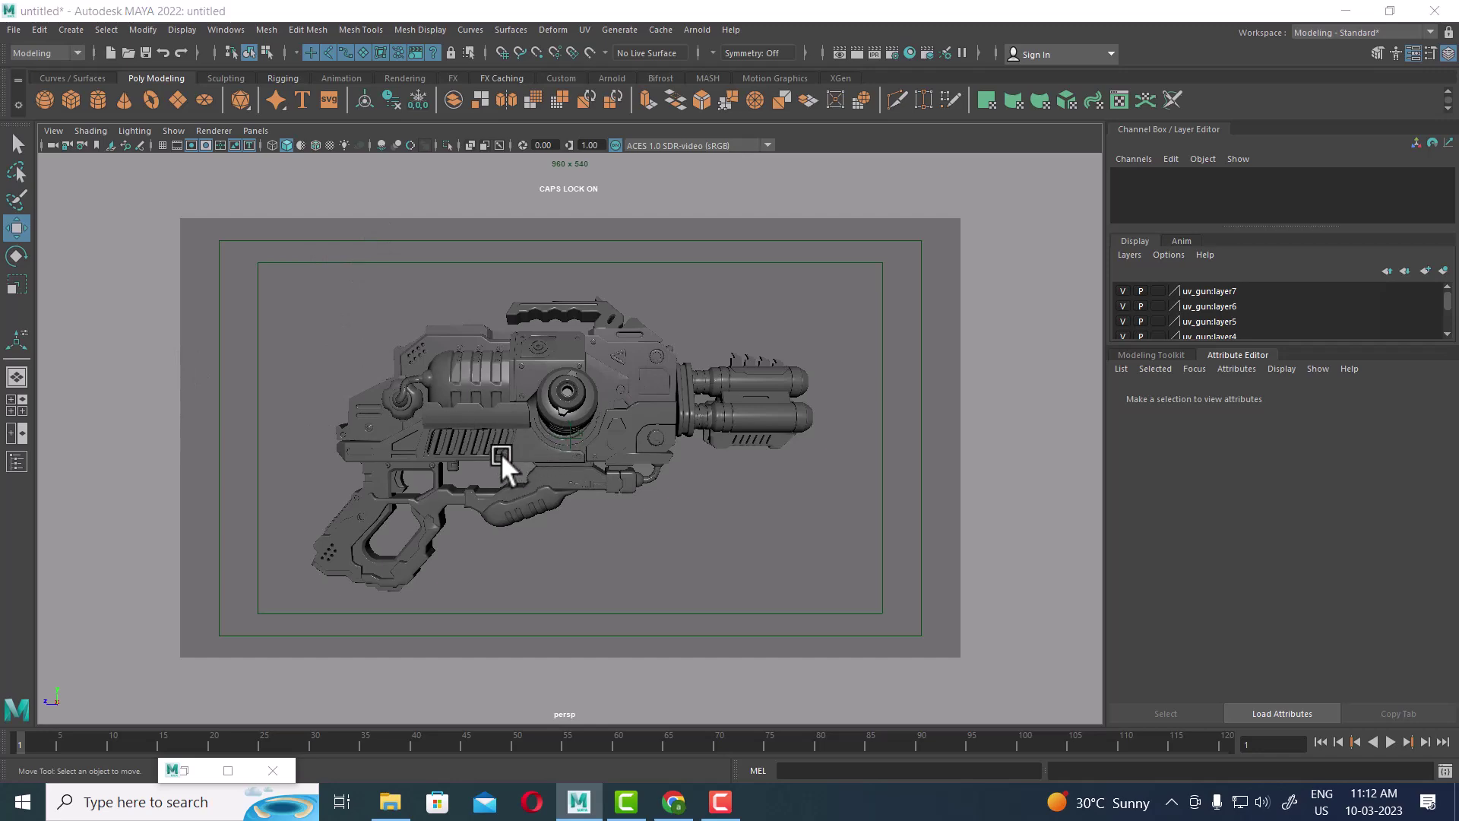
Step: Launch Maya 2023 and start a new scene
key(super)
text(MAT)
key(BackSpace)
key(BackSpace)
key(BackSpace)
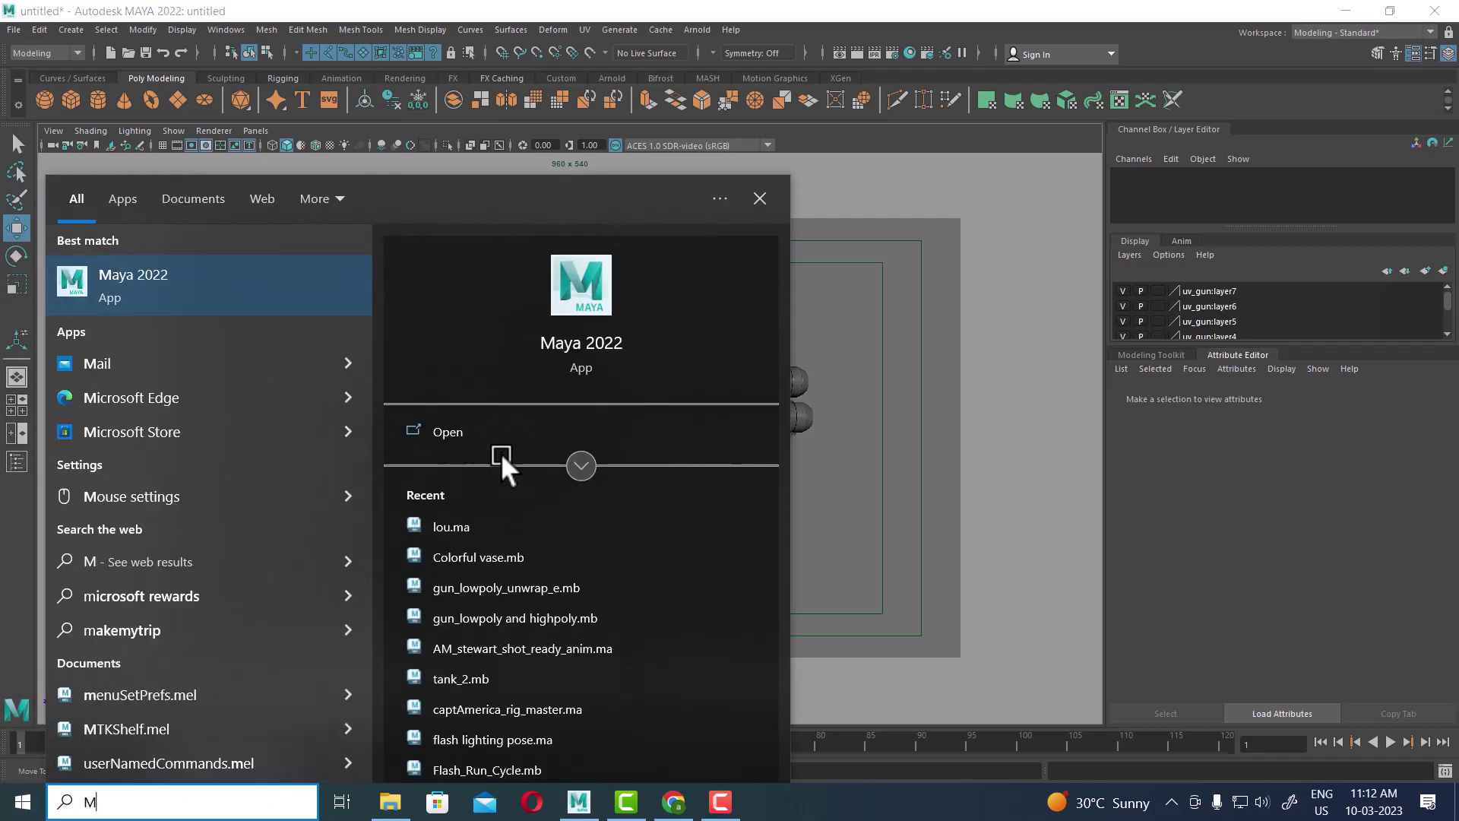
text(MAYA)
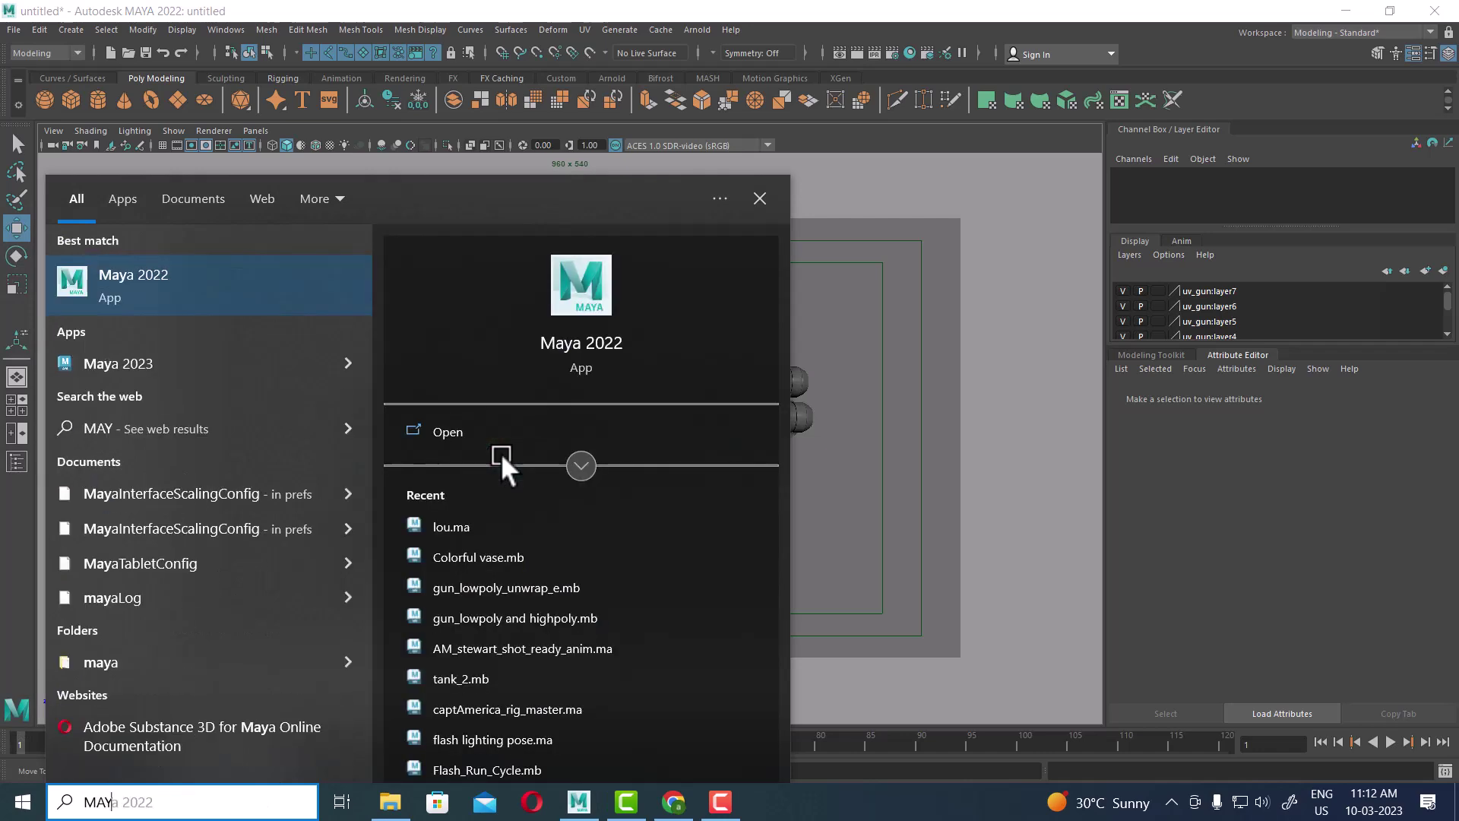
click(221, 361)
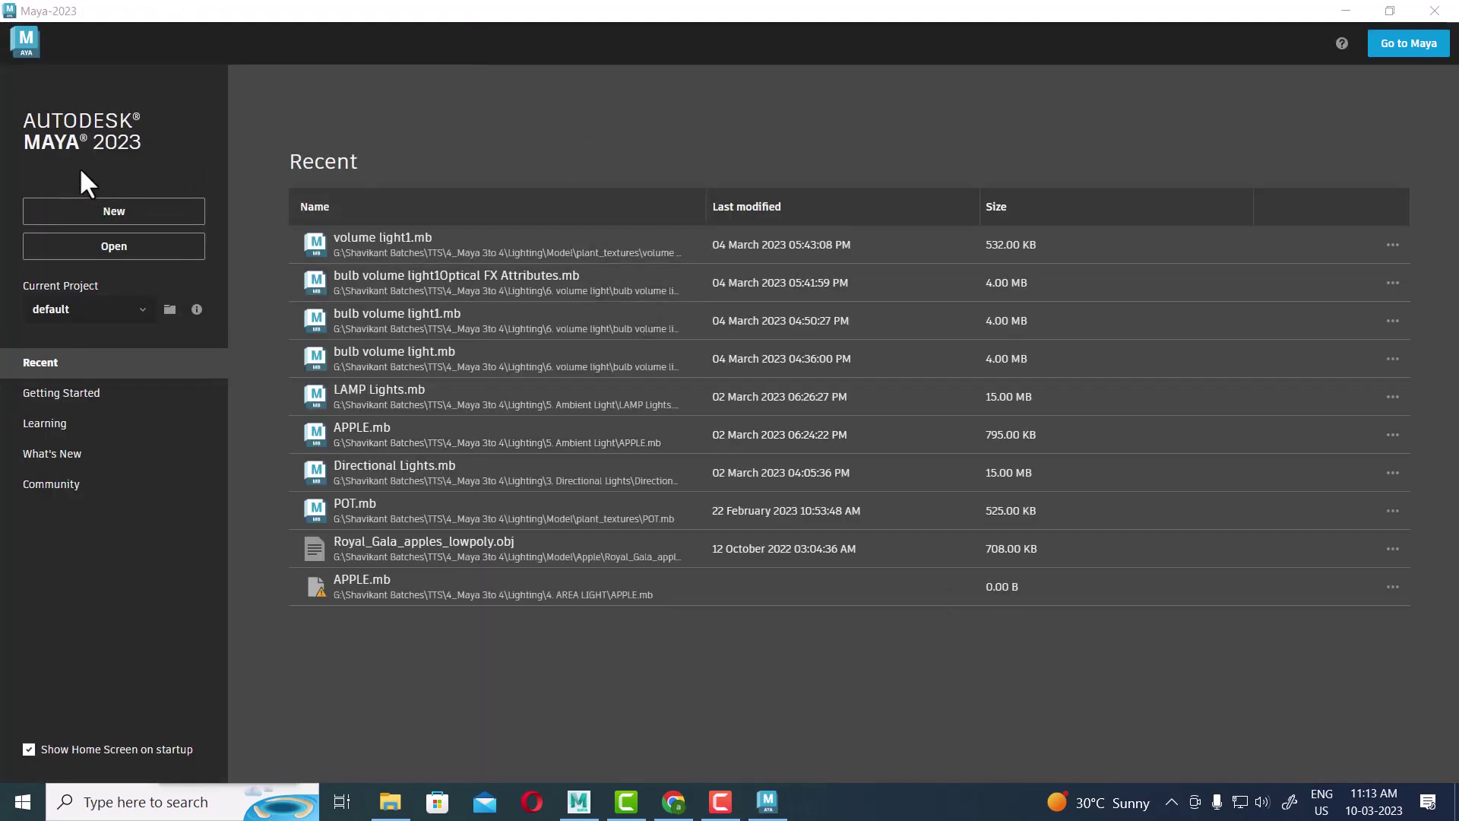
click(90, 214)
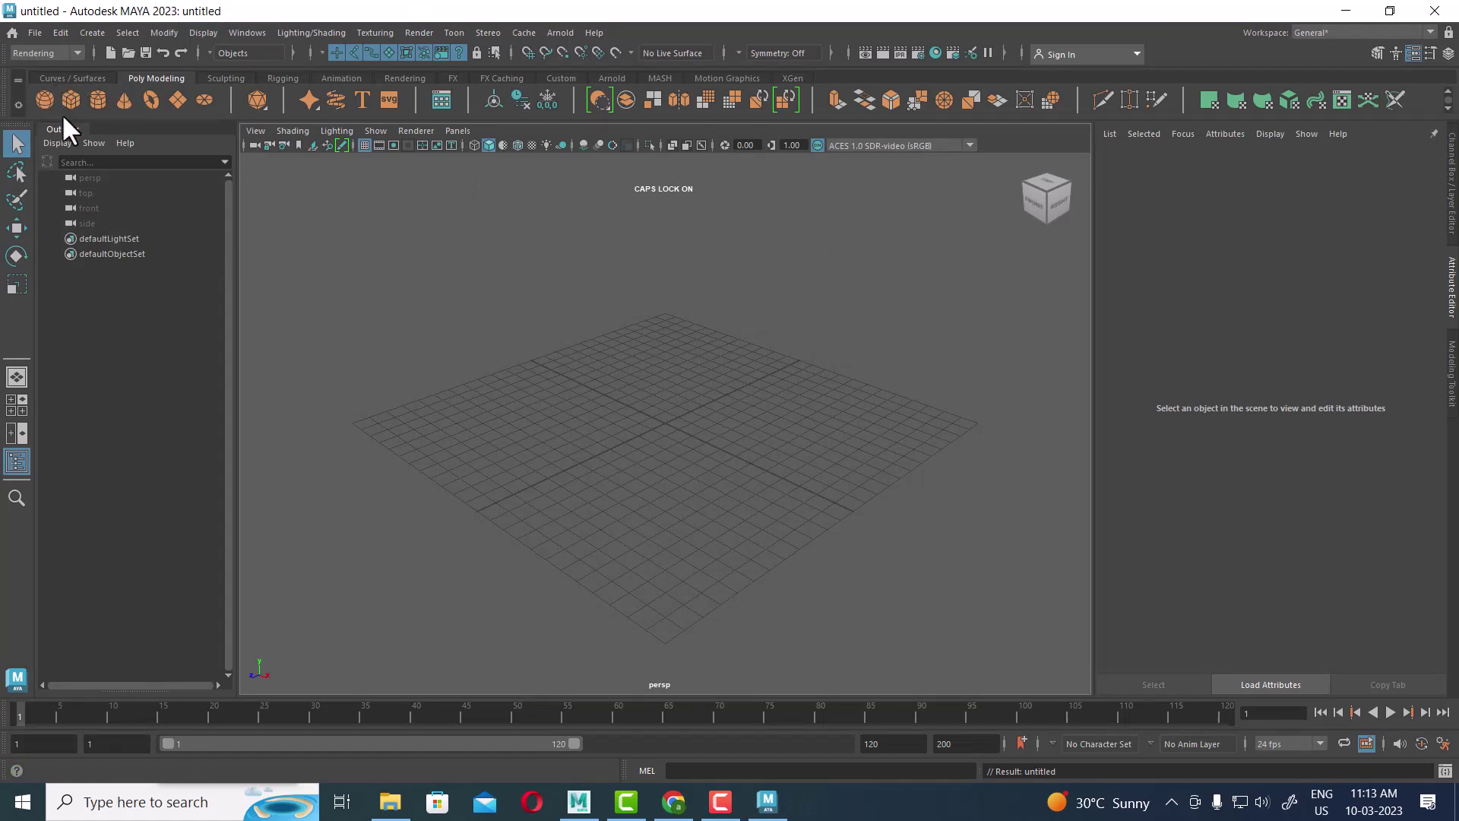
Step: Create a polygon sphere and a polygon cube, delete the sphere, and select the cube
click(41, 99)
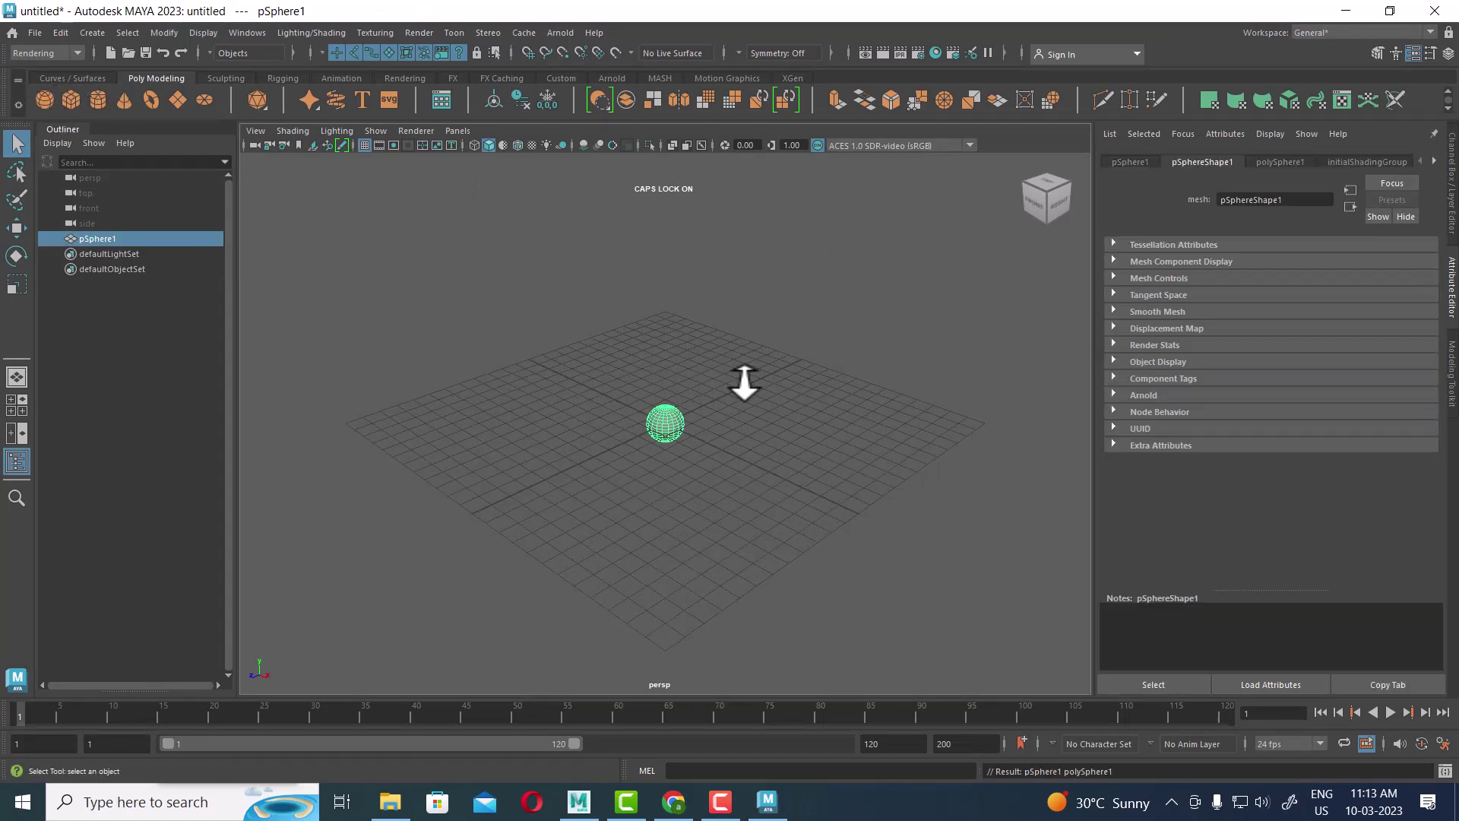
click(73, 101)
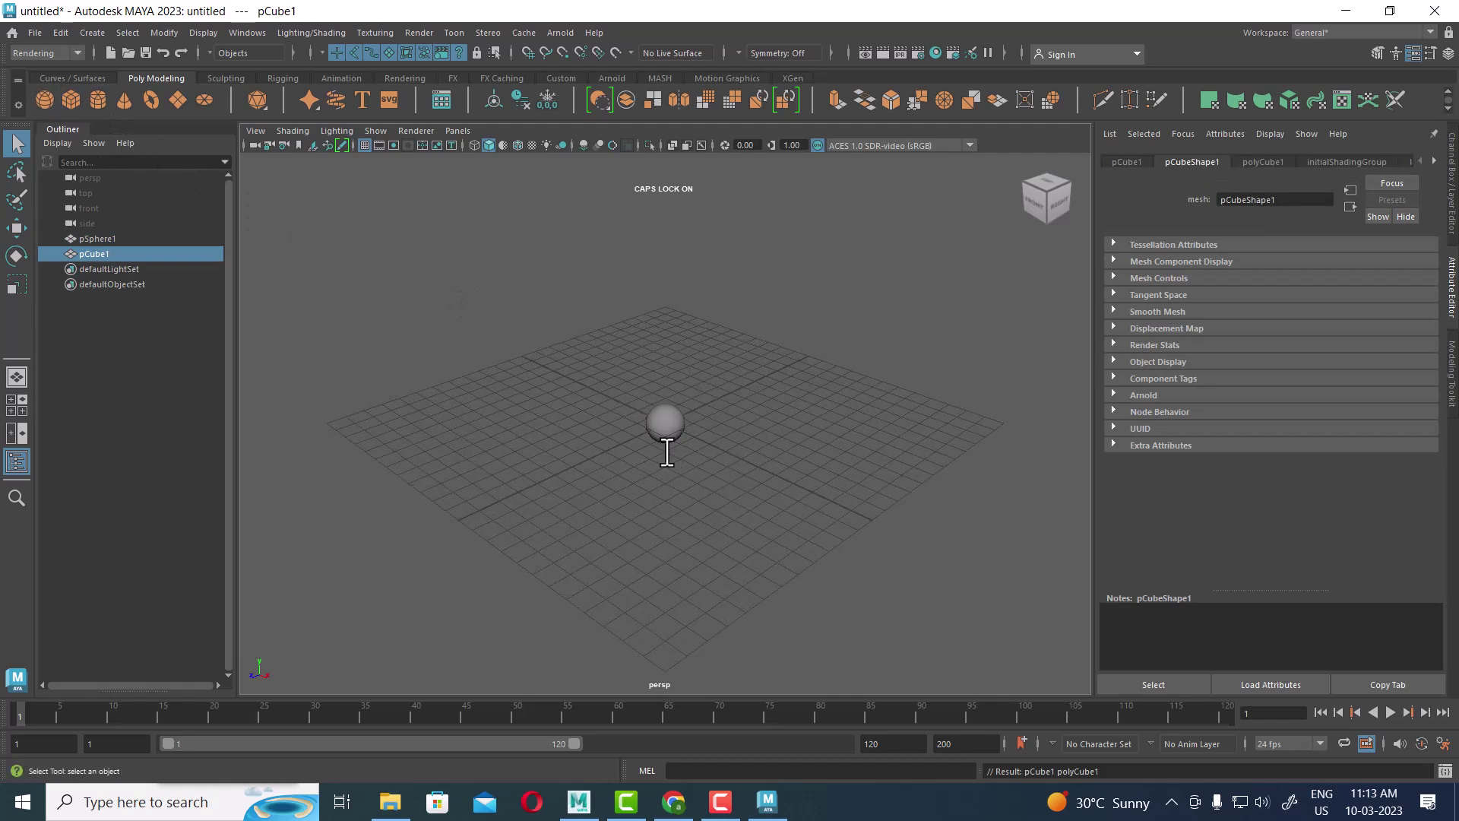
click(666, 422)
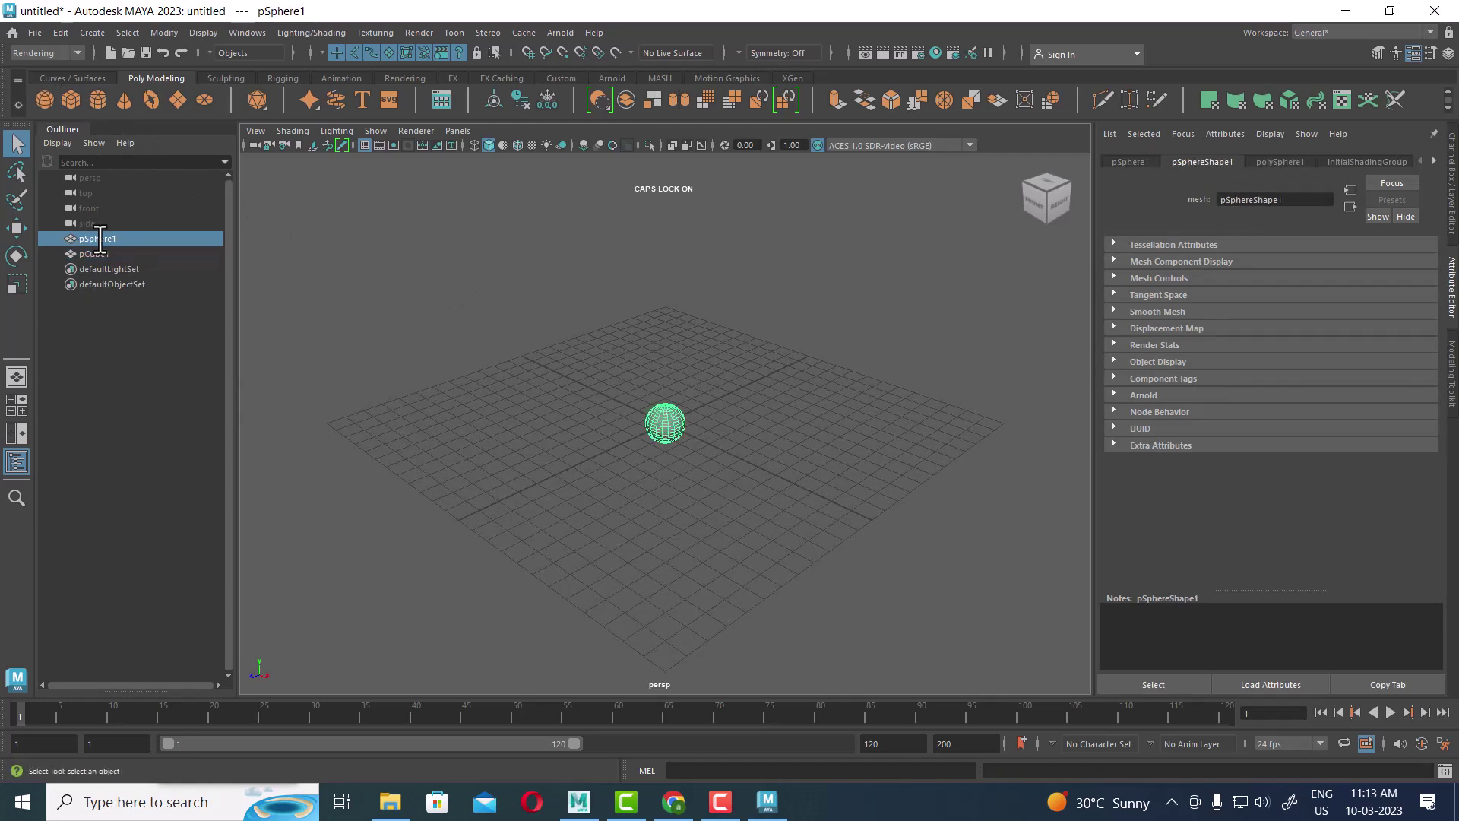
key(Delete)
click(655, 440)
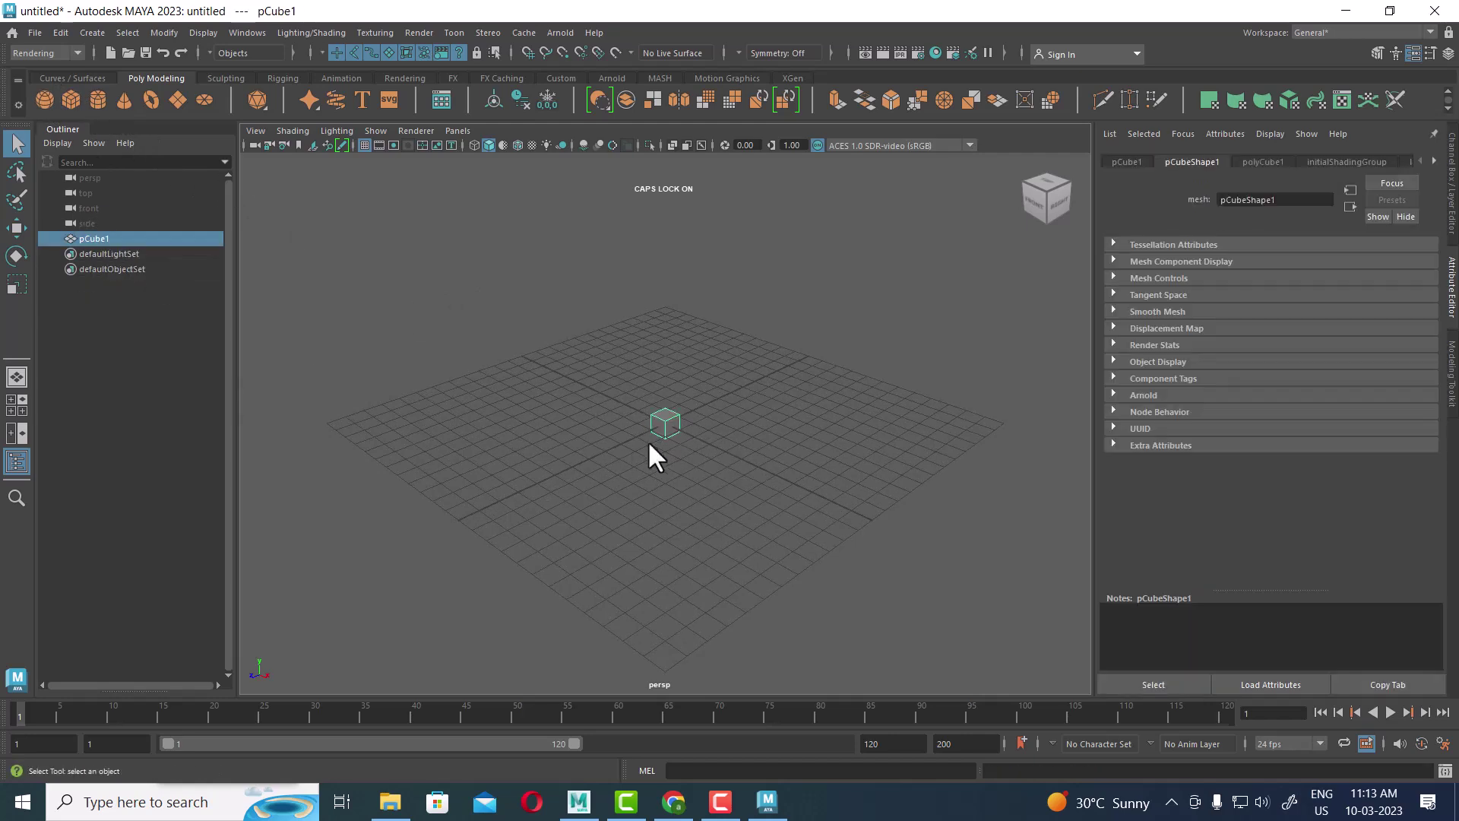
Step: Frame the cube and toggle its smooth mesh preview on and back off
key(f)
key(1)
key(3)
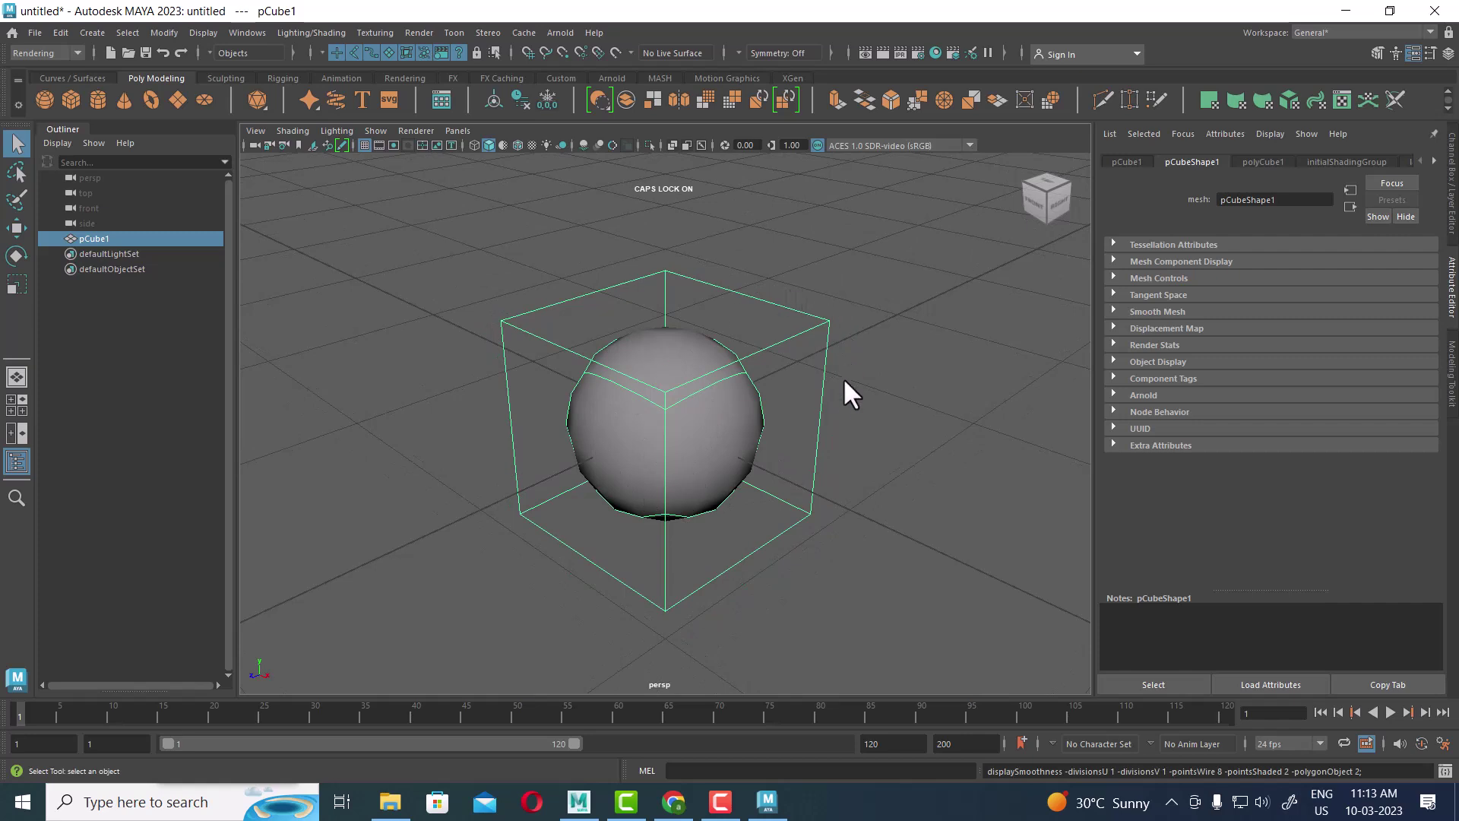
key(1)
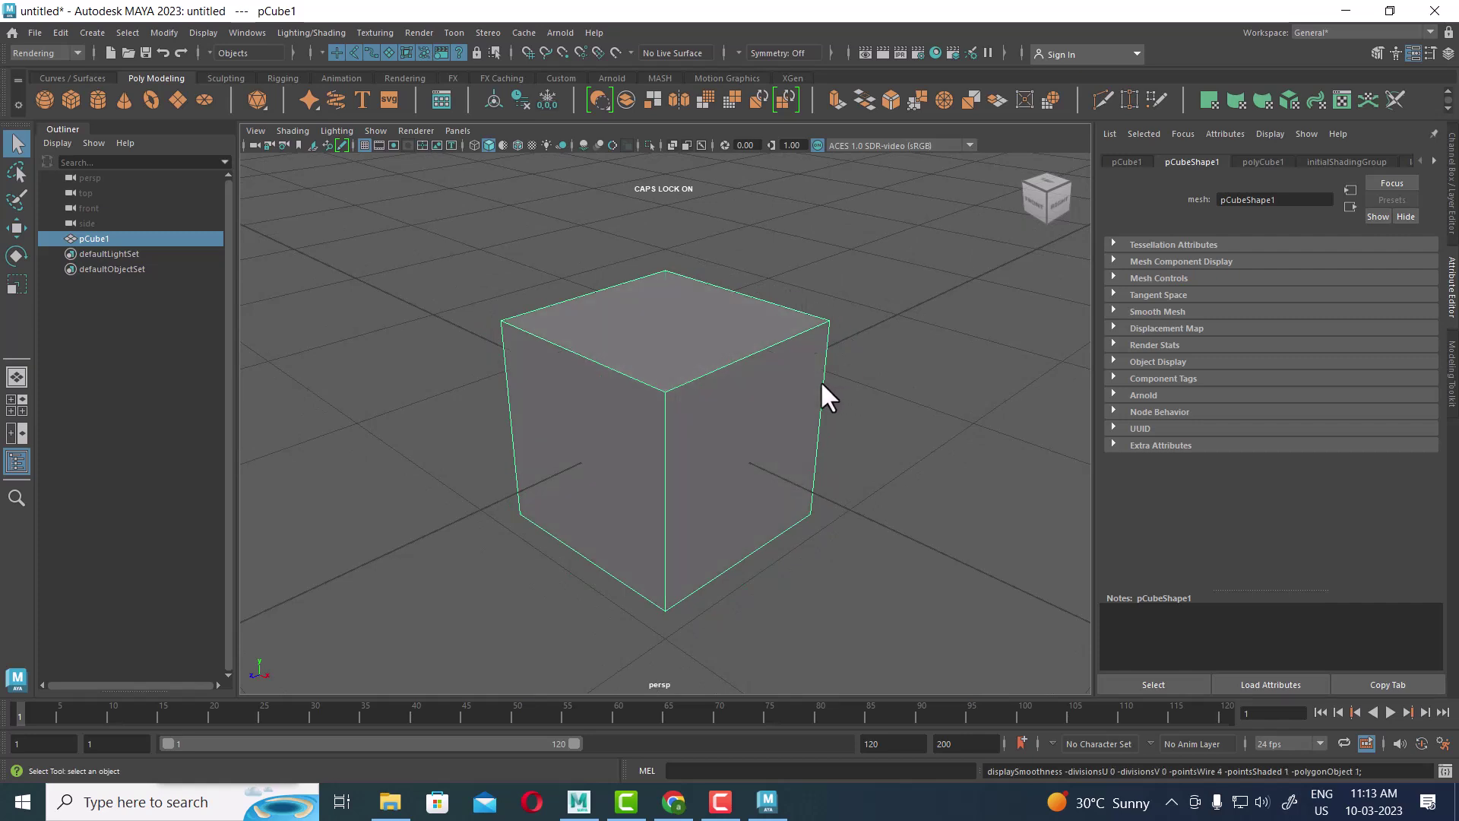
Step: Cycle the selected cube through unsmoothed display, cage plus smooth preview, and full smooth mesh preview
key(3)
key(3)
key(1)
key(2)
key(3)
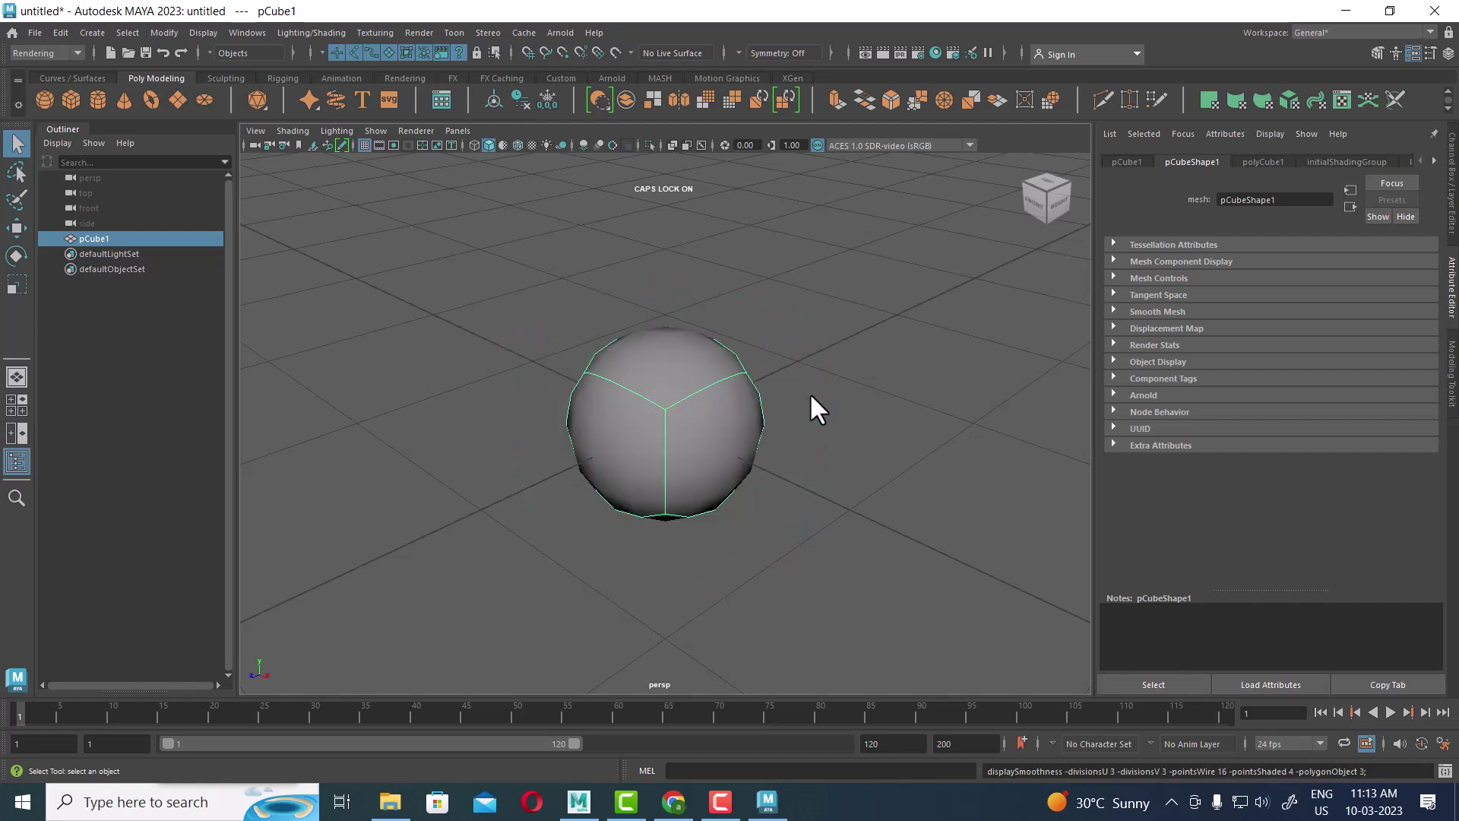
key(1)
key(2)
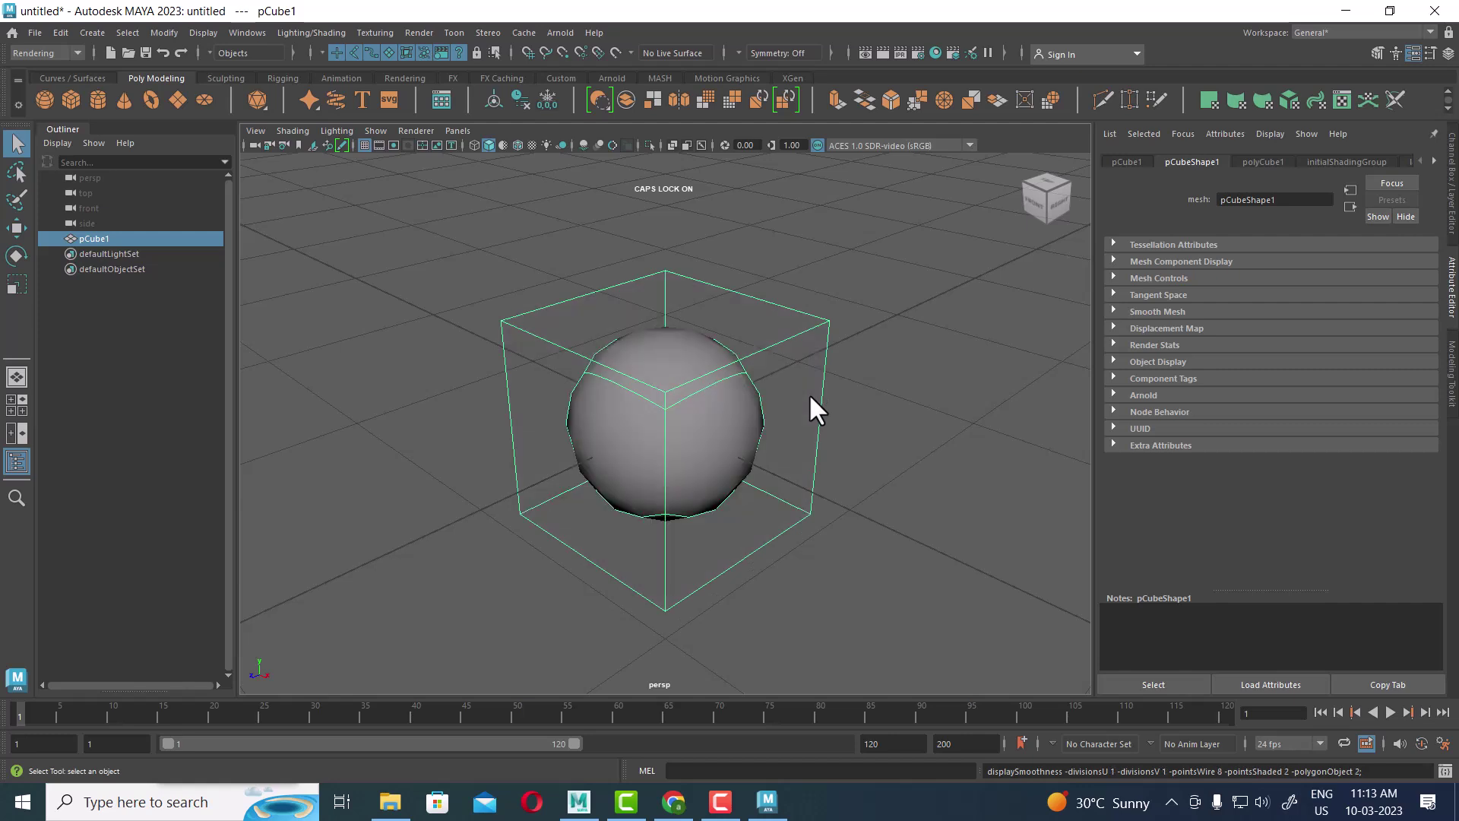
key(3)
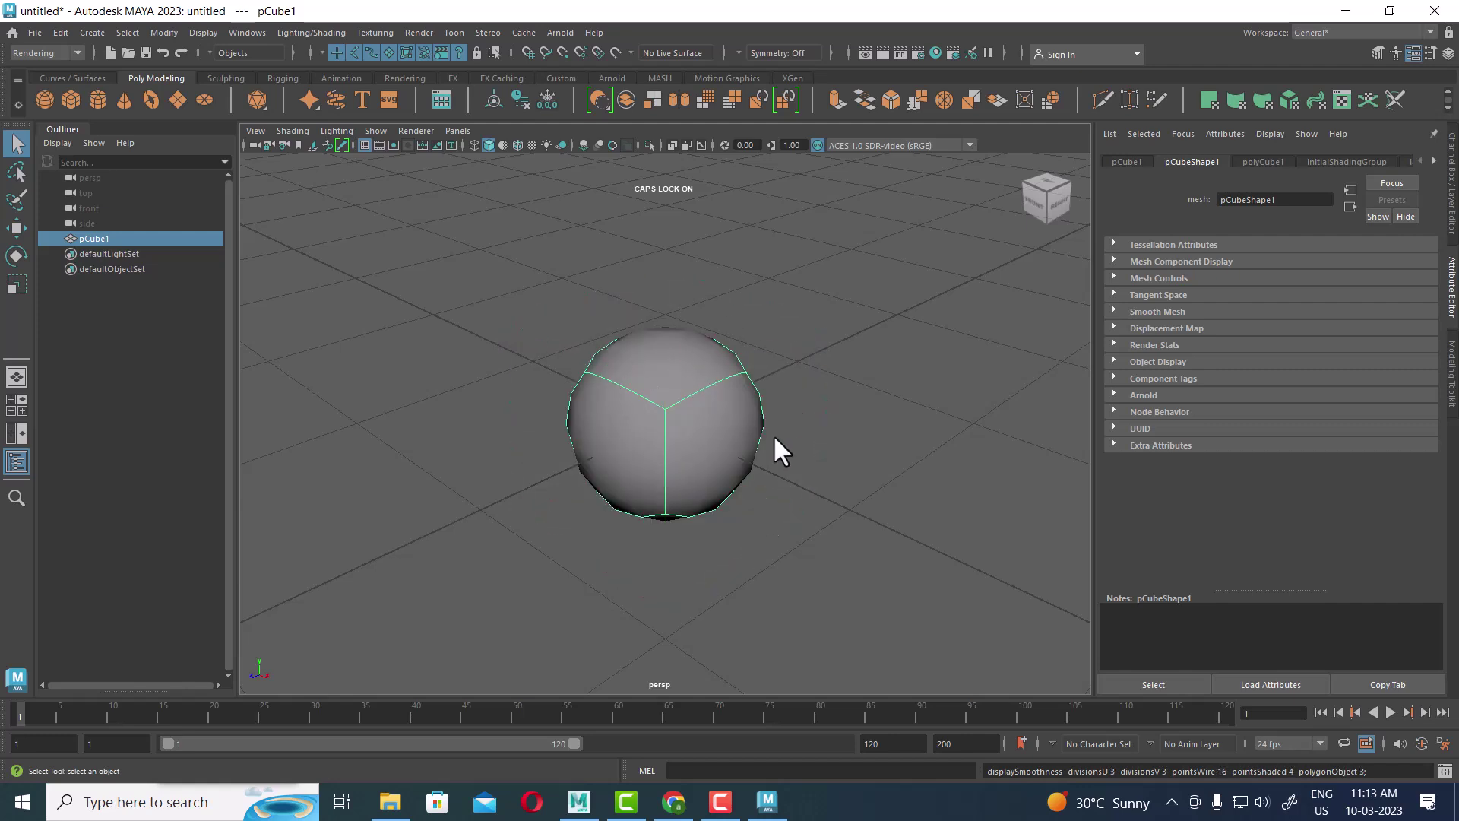
Step: Compare the smoothed and unsmoothed cube in wireframe, ending with the unsmoothed cube in shaded display
key(4)
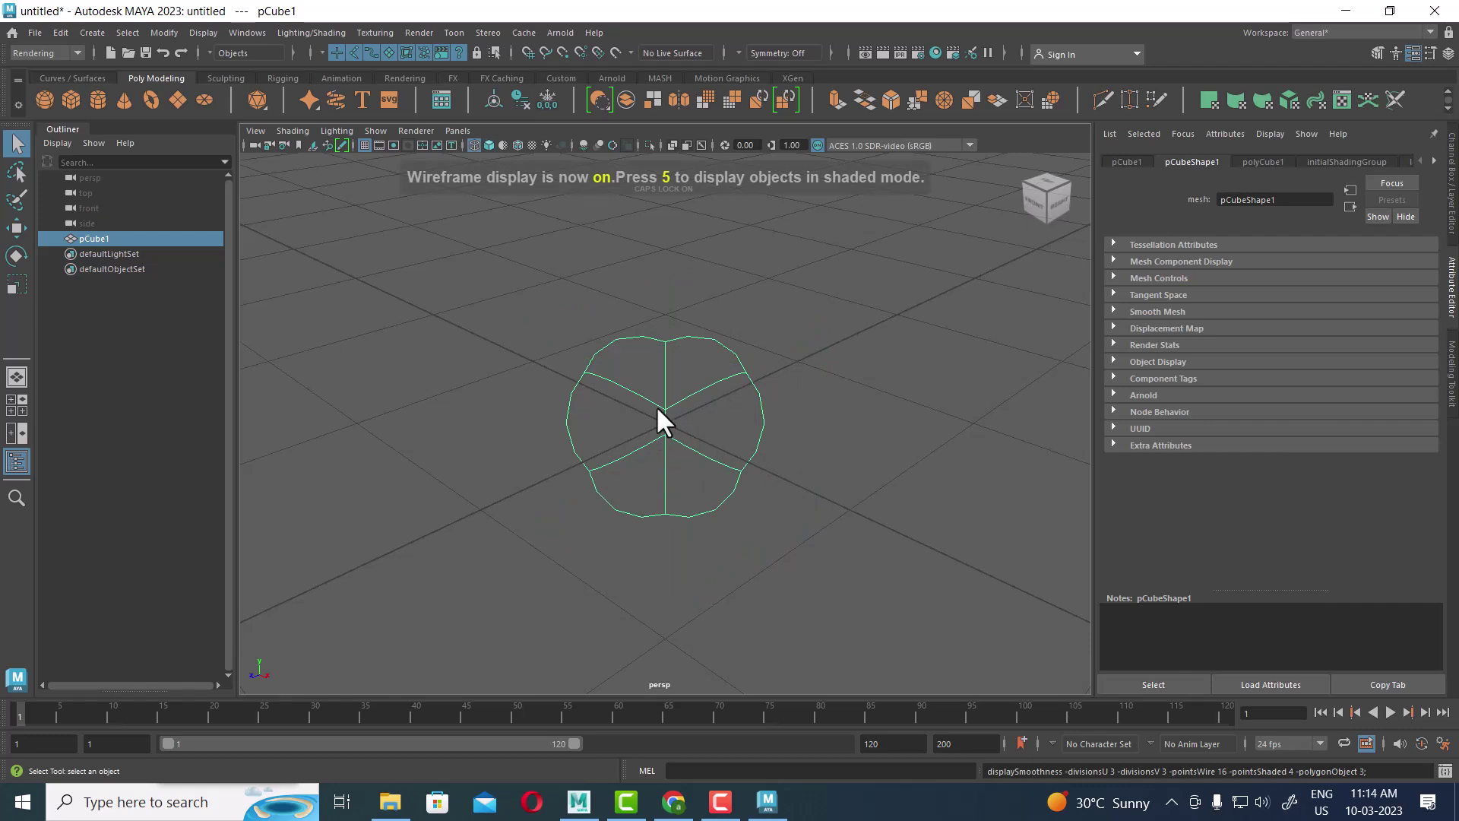
key(1)
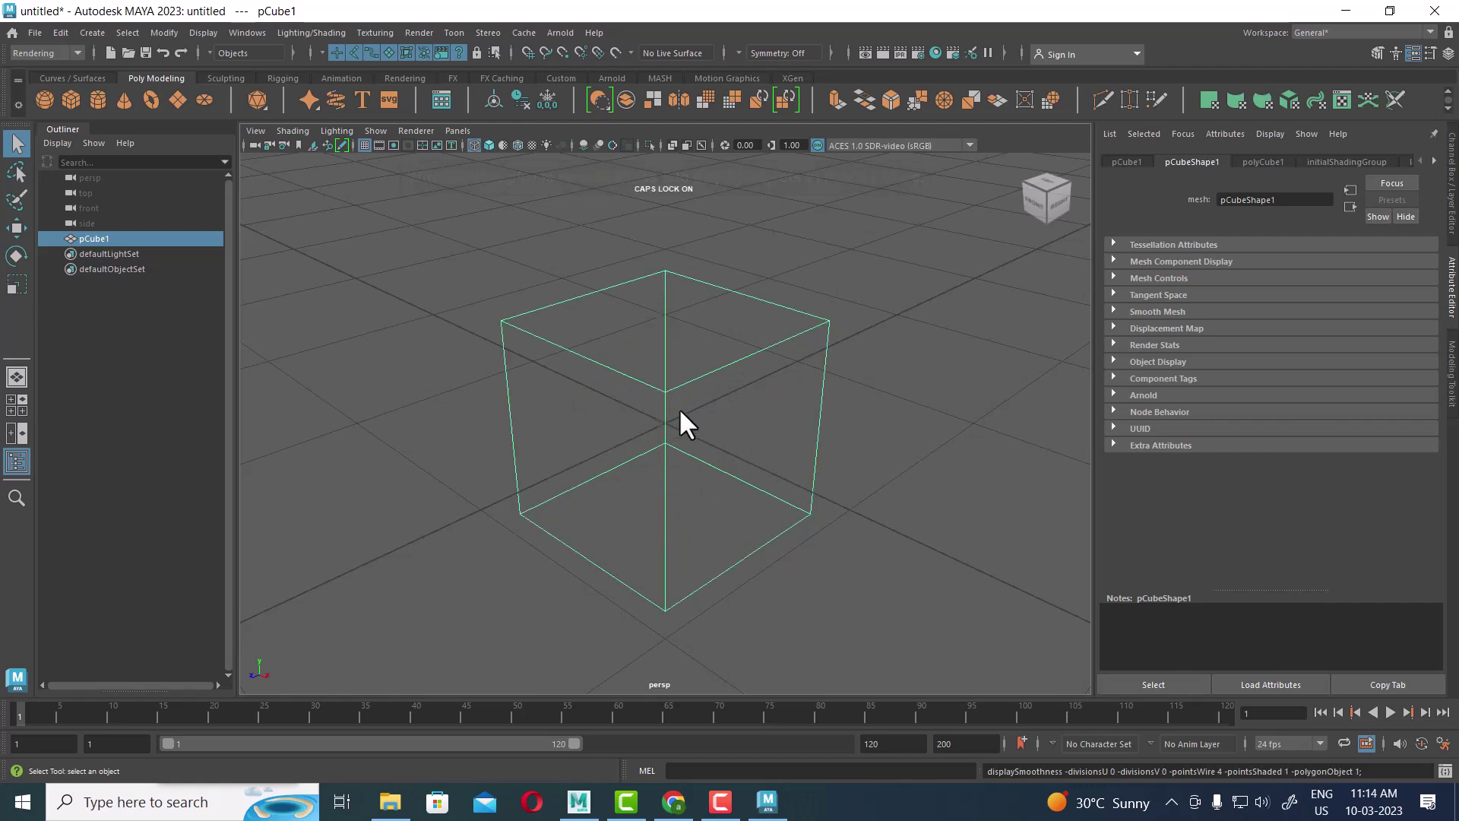
key(3)
key(4)
key(1)
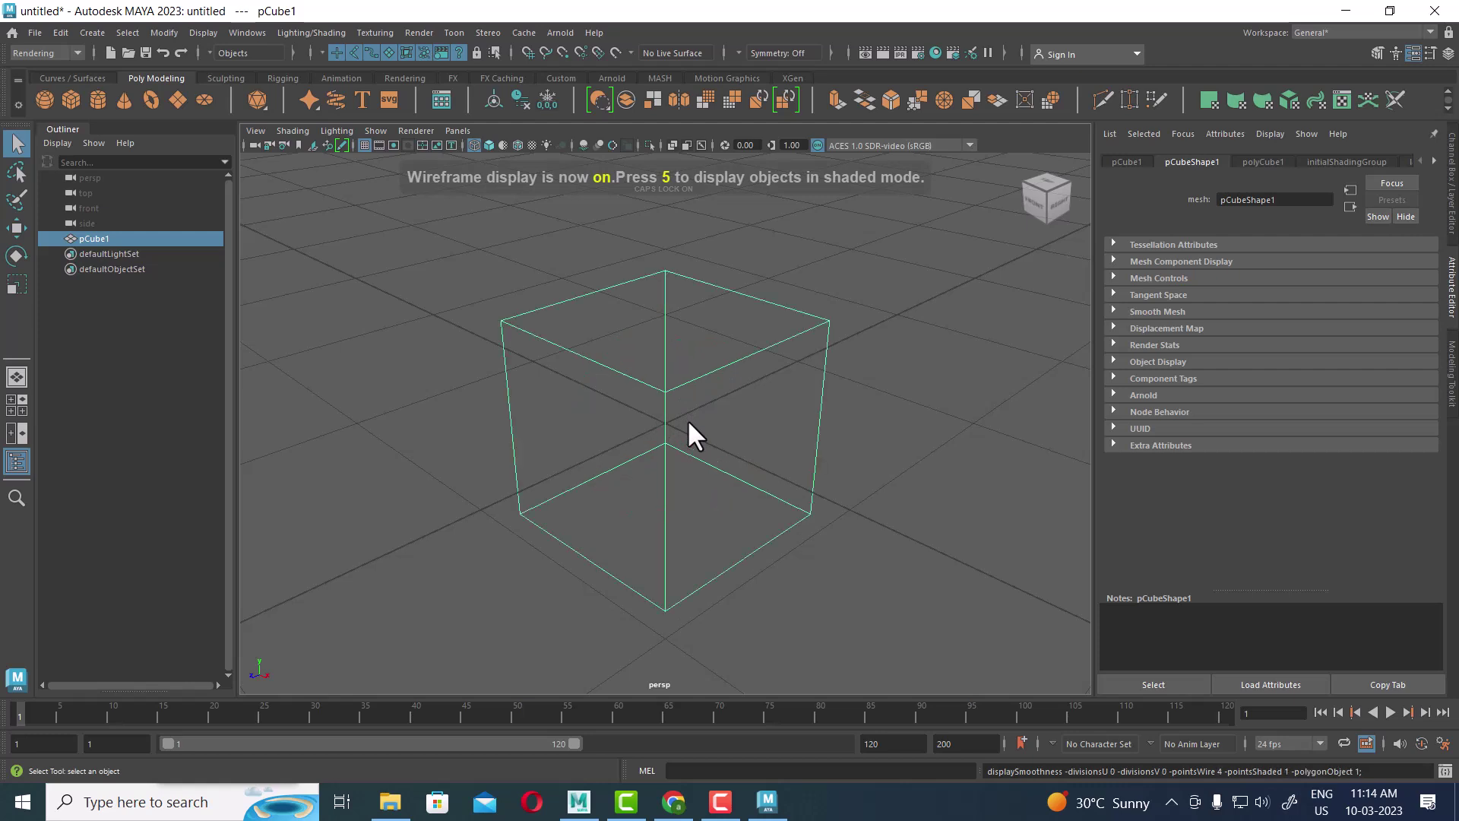
key(5)
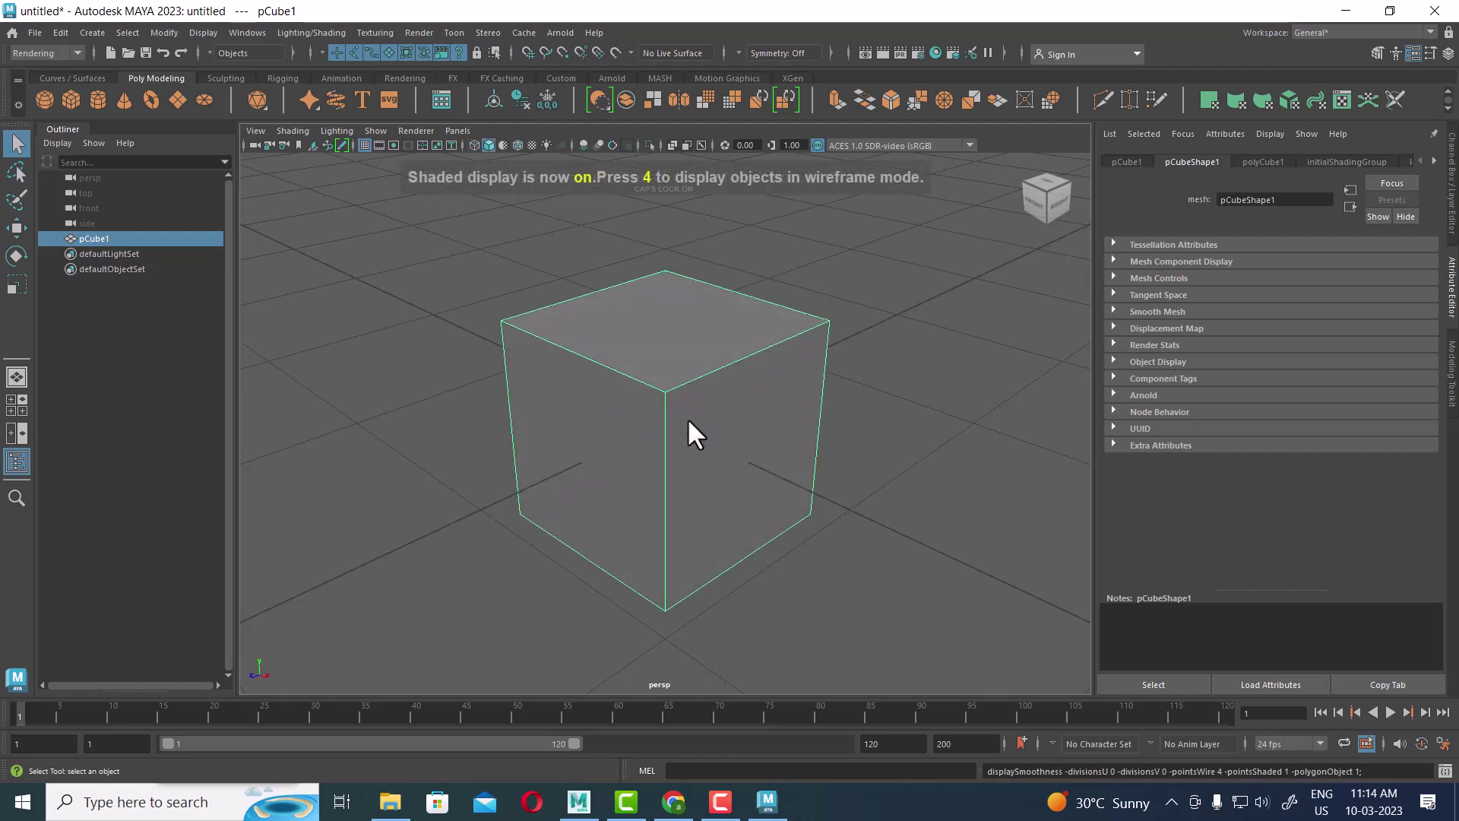
key(4)
key(5)
Step: Assign a new Lambert material to the cube and map a Checker texture to its color
mouse_move(688, 413)
alt+middle_down()
mouse_move(723, 408)
mouse_move(708, 404)
alt+middle_up()
right_drag(657, 330, 790, 658)
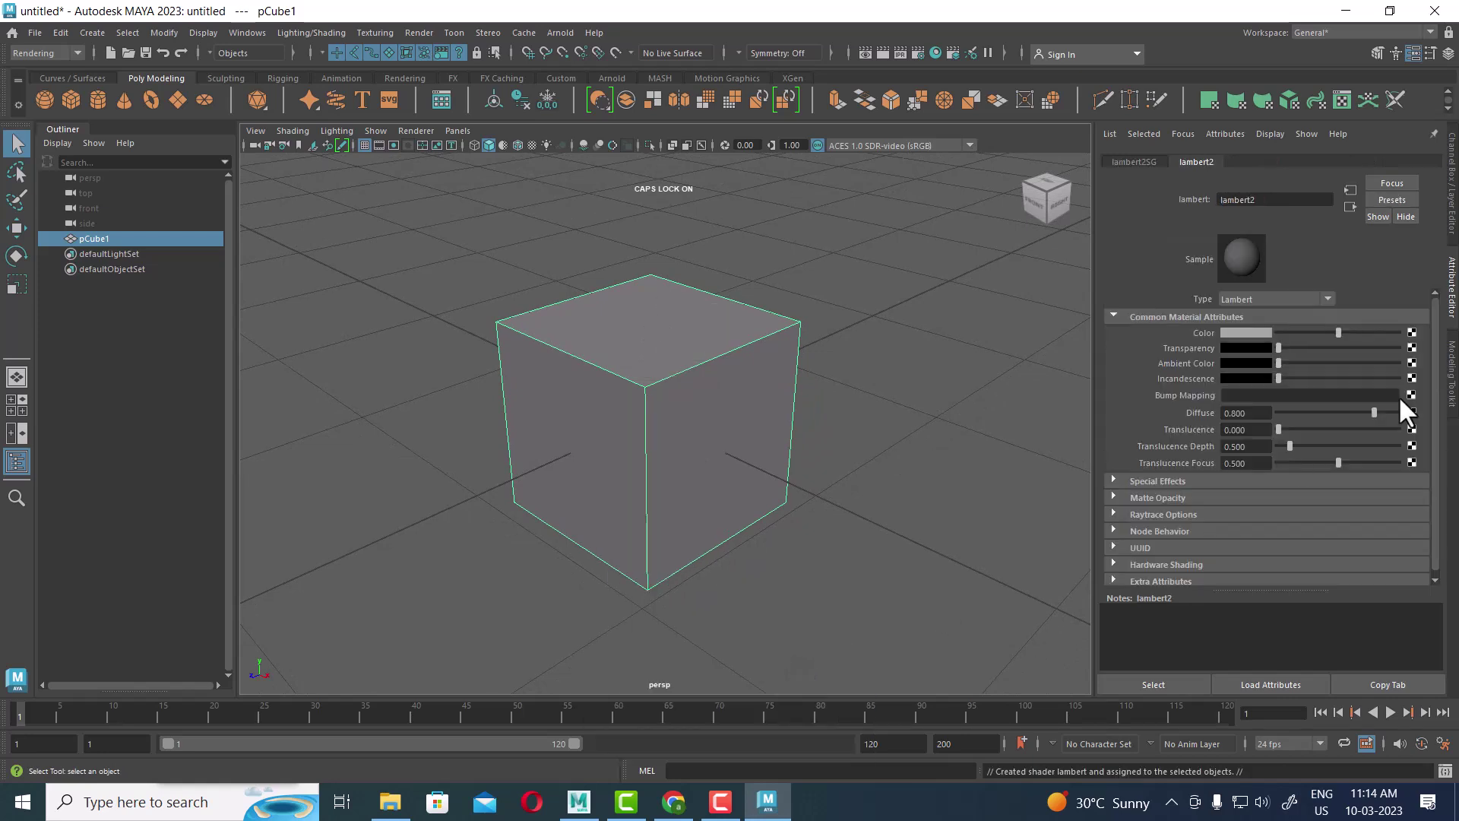
click(1412, 333)
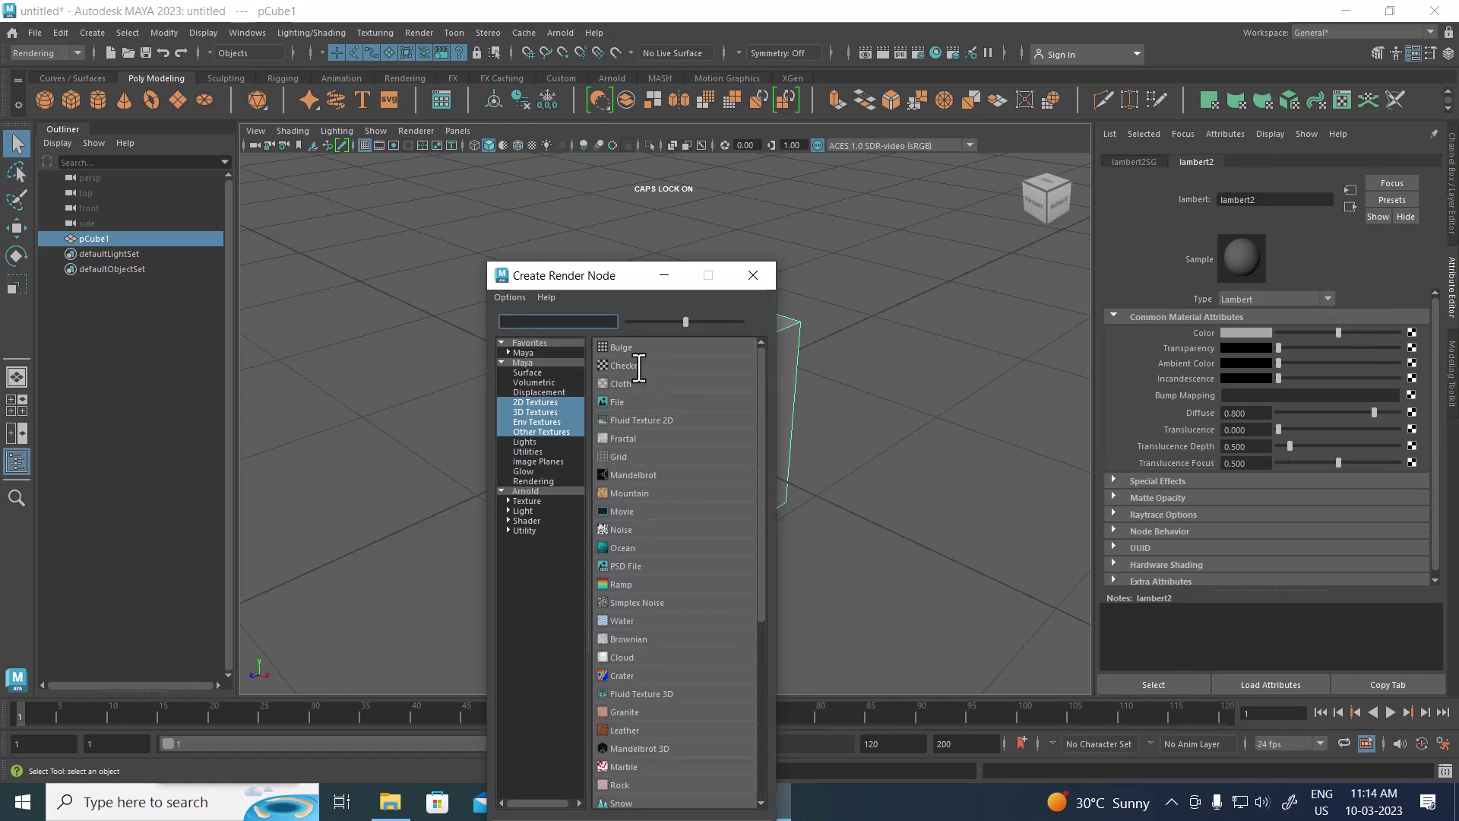
click(639, 366)
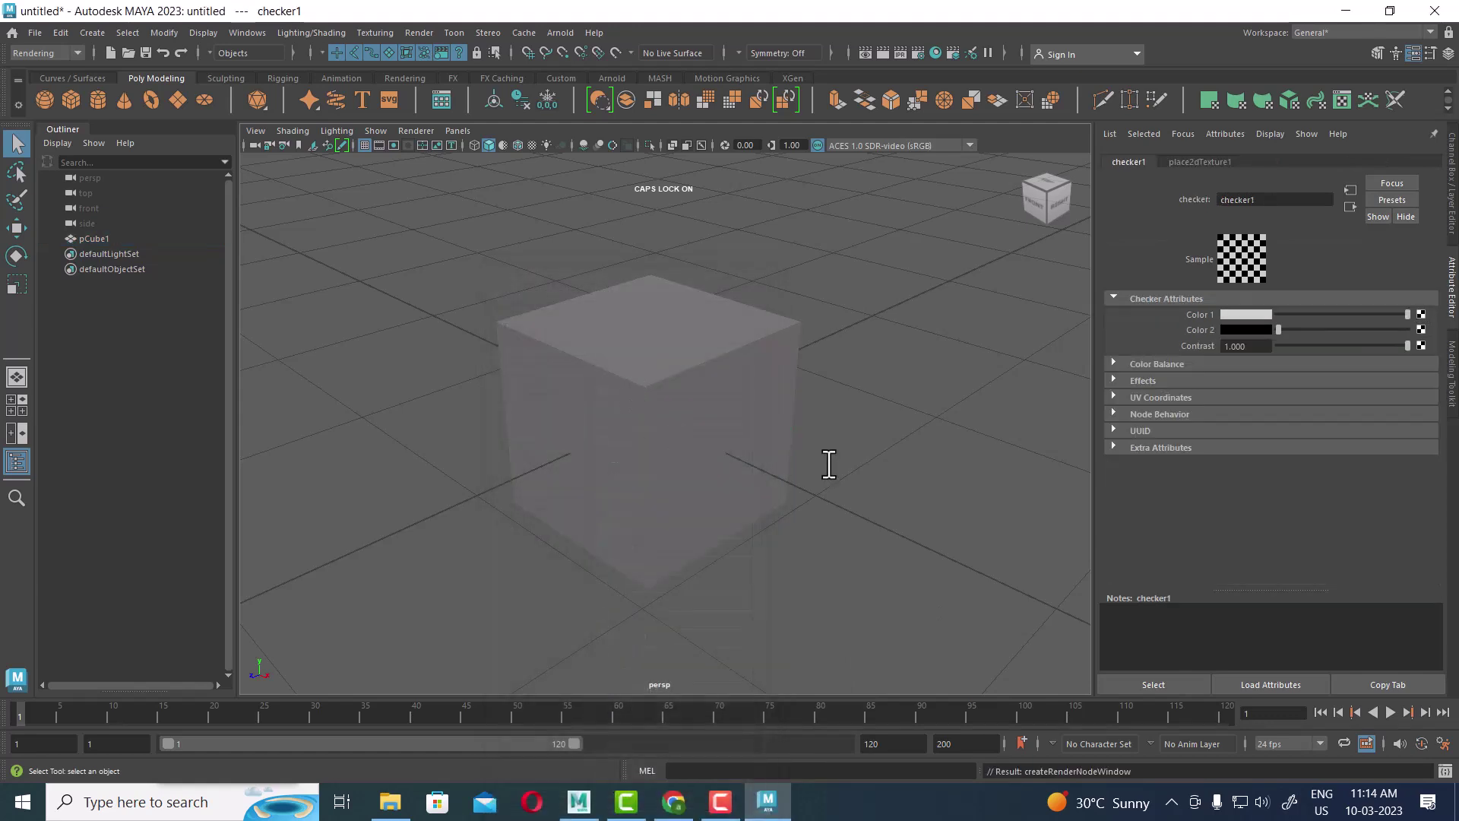
Step: Compare textured, wireframe and plain shaded display on the cube, ending in textured display
key(6)
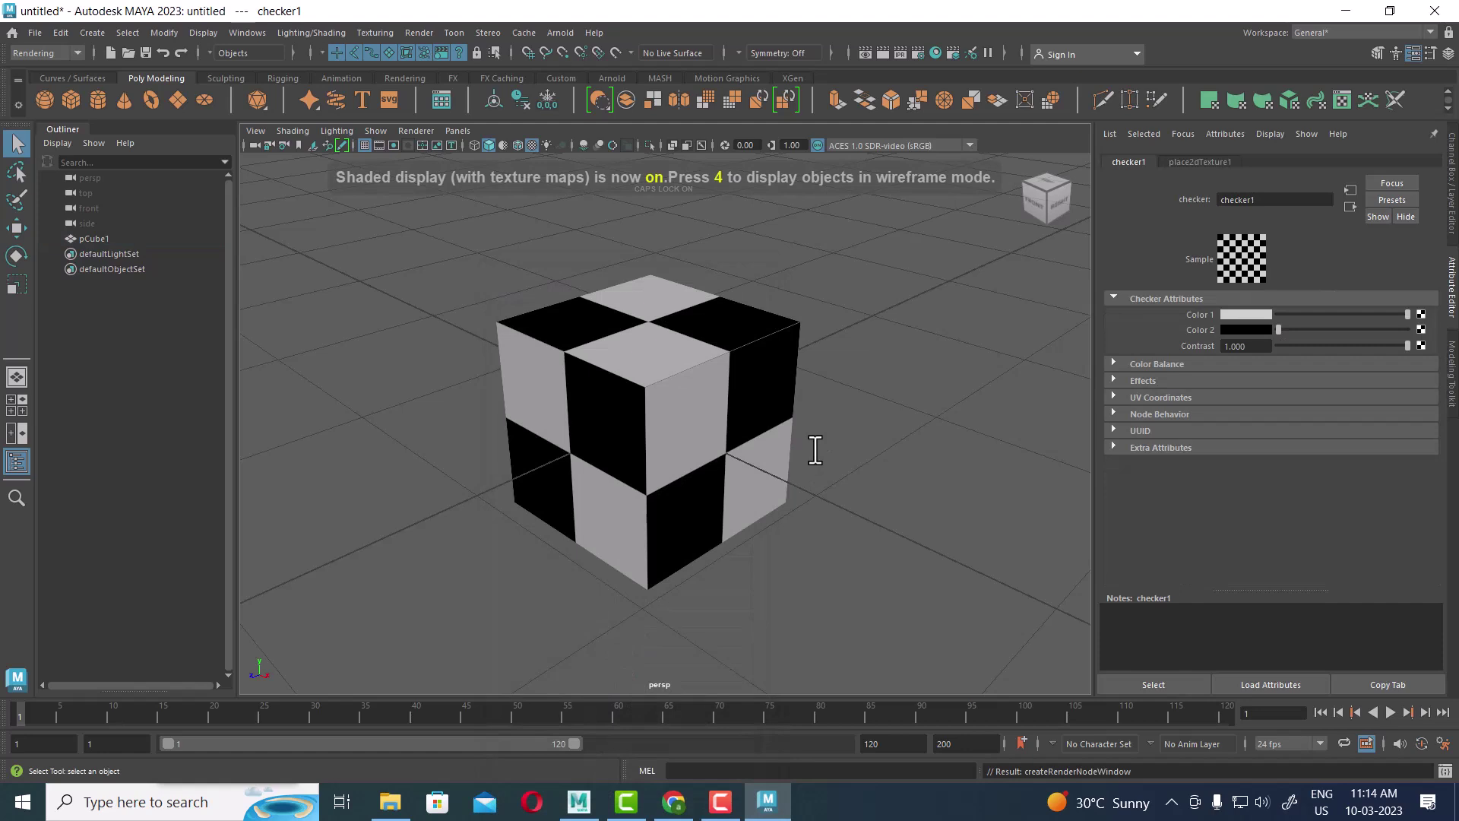
key(4)
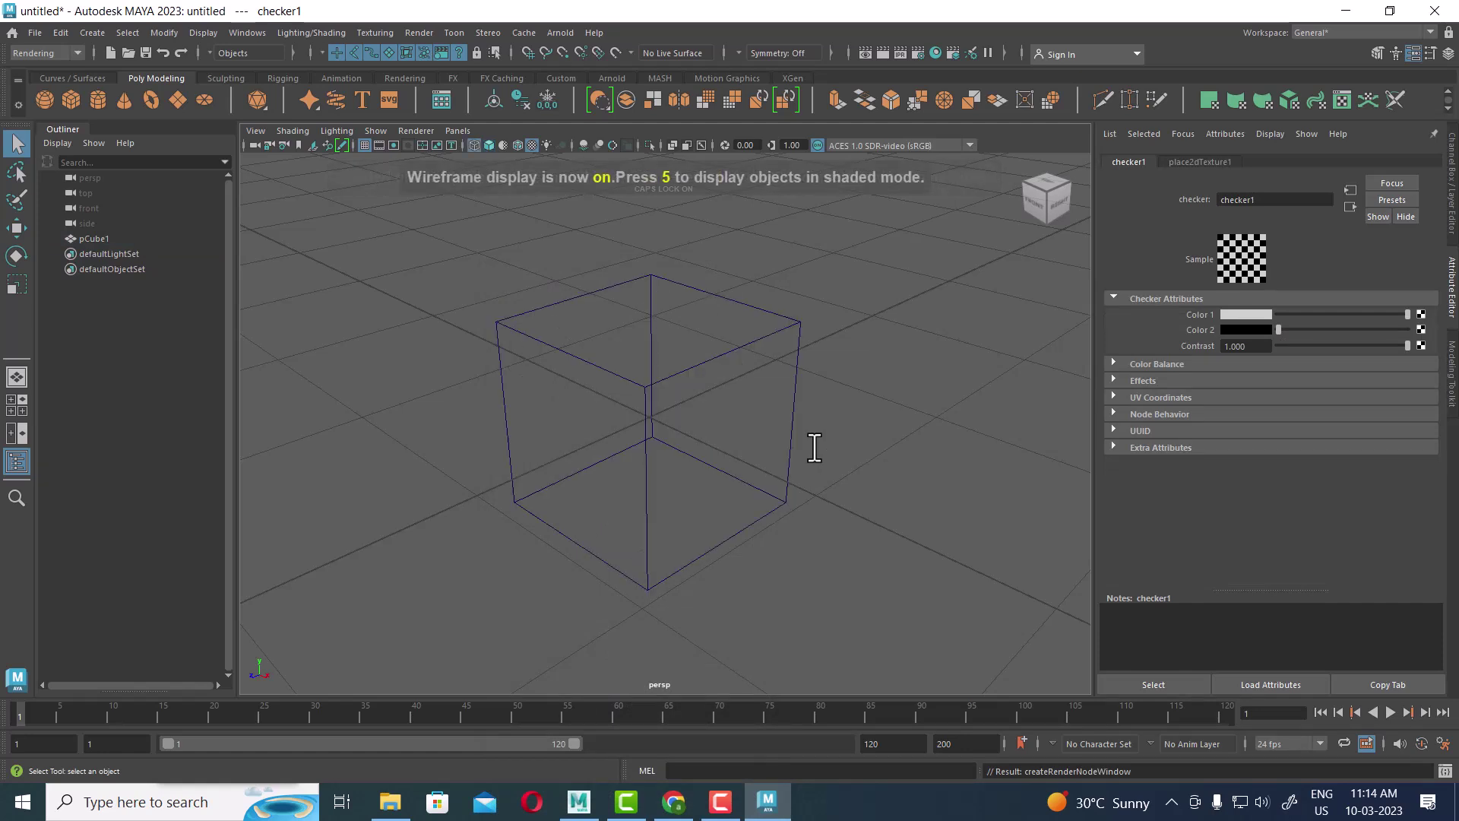
key(5)
key(6)
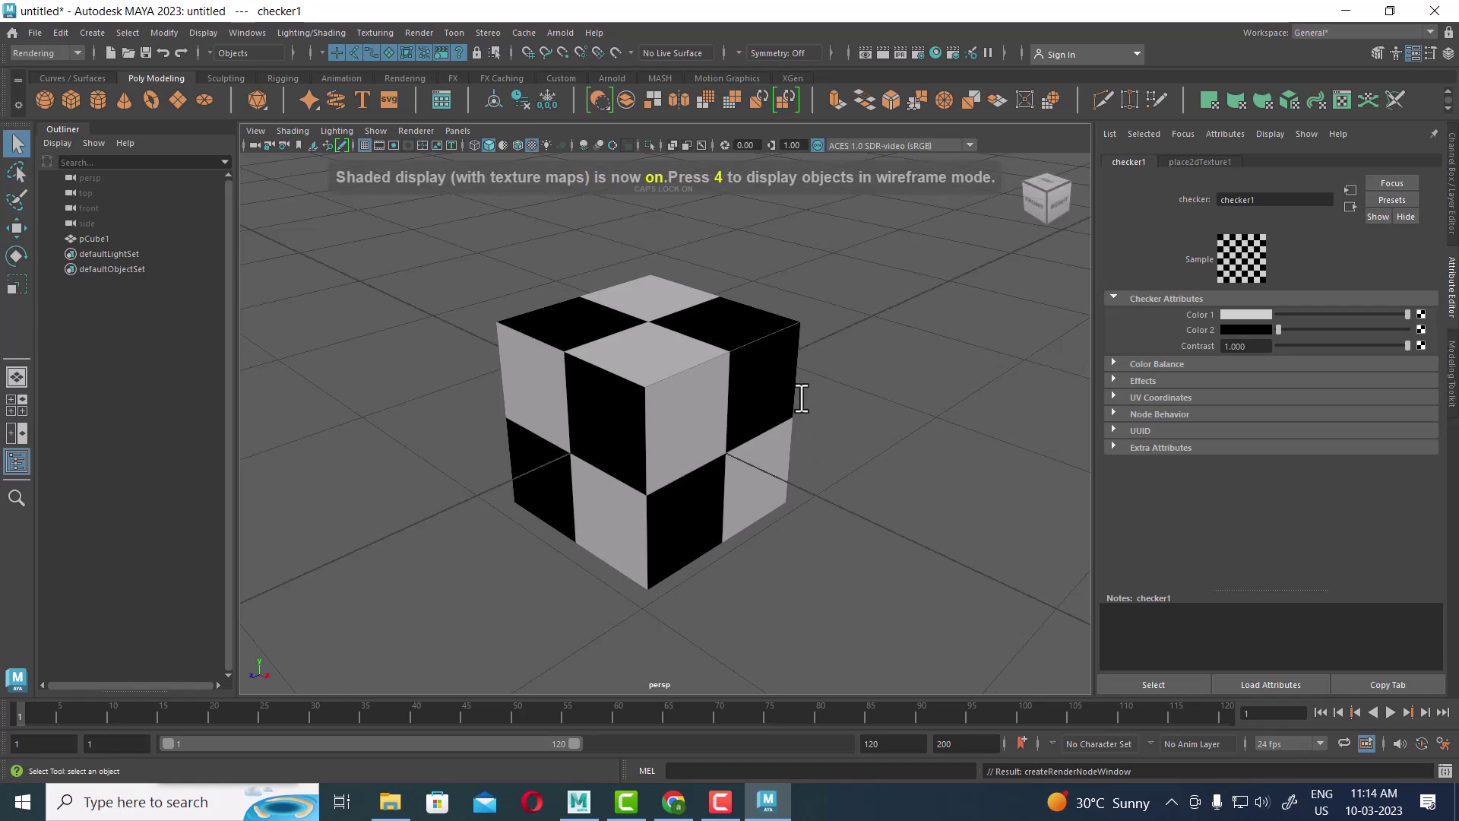
Step: Create a directional light in the cube scene
click(86, 34)
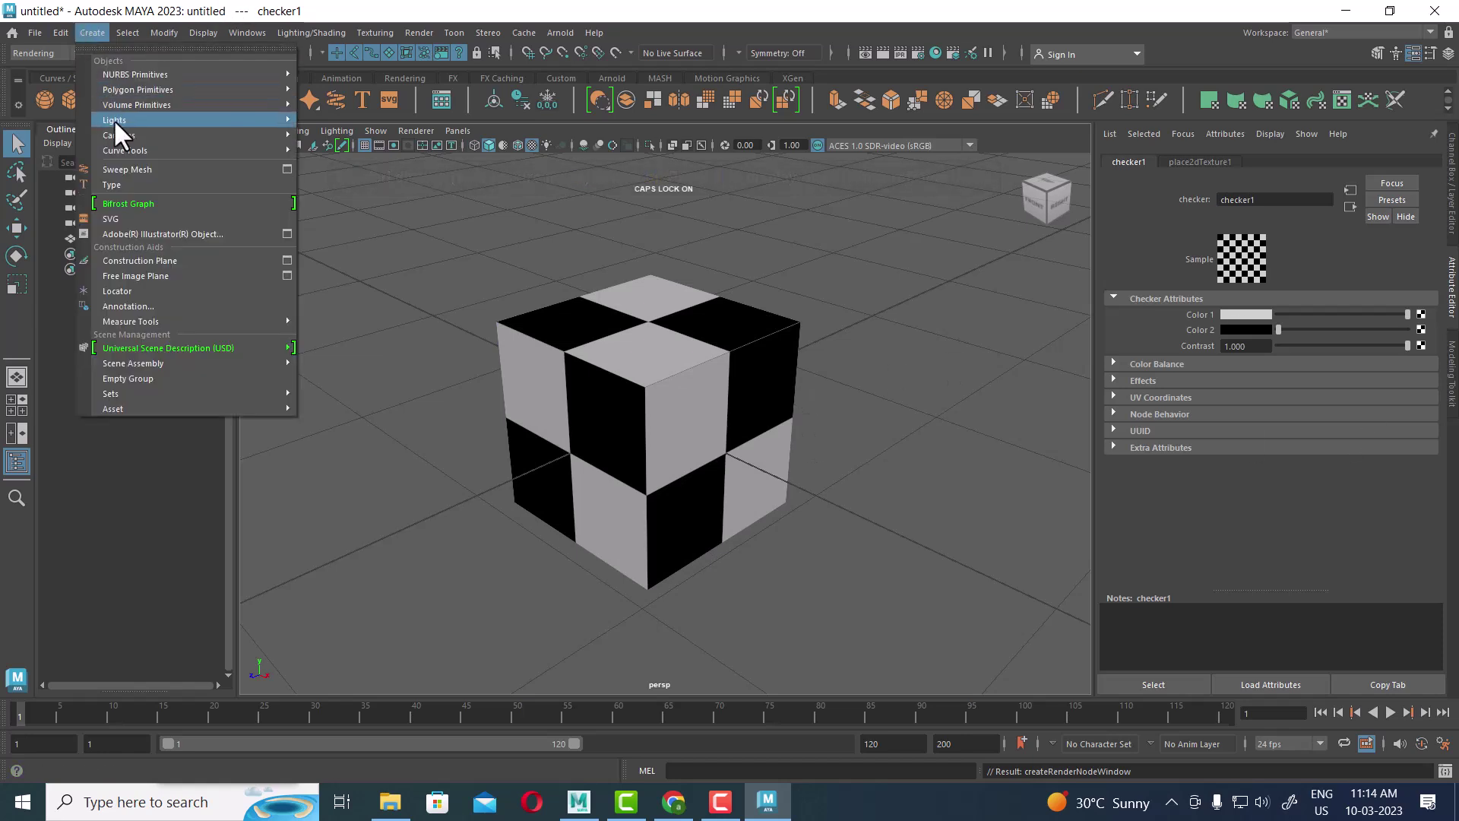
mouse_move(121, 133)
click(368, 151)
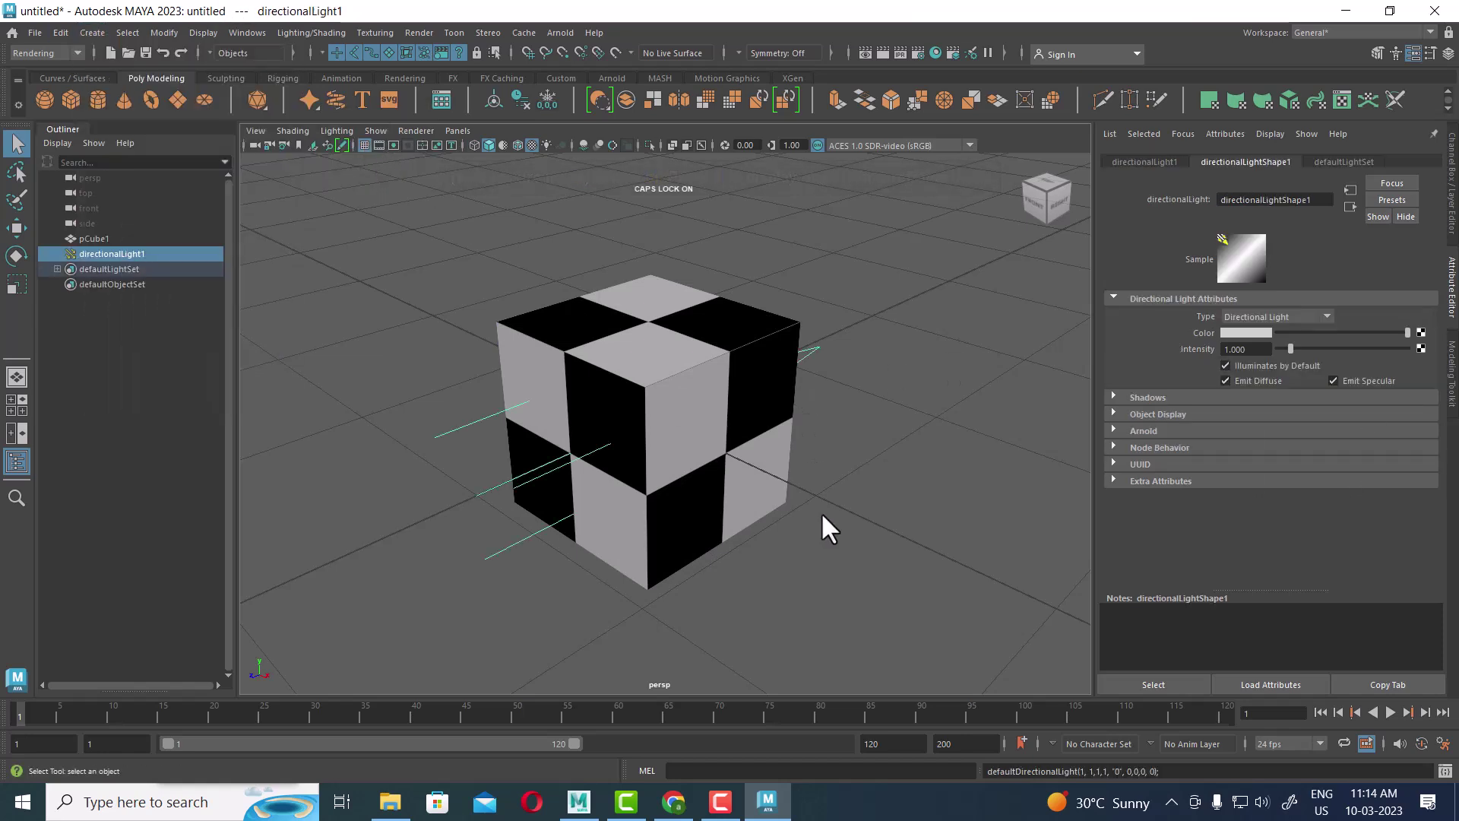
Step: Light the viewport with all scene lights, then move the directional light beside the cube and rotate it toward the visible faces
scroll(736, 447, down, 3)
alt+drag(736, 447, 756, 466)
key(w)
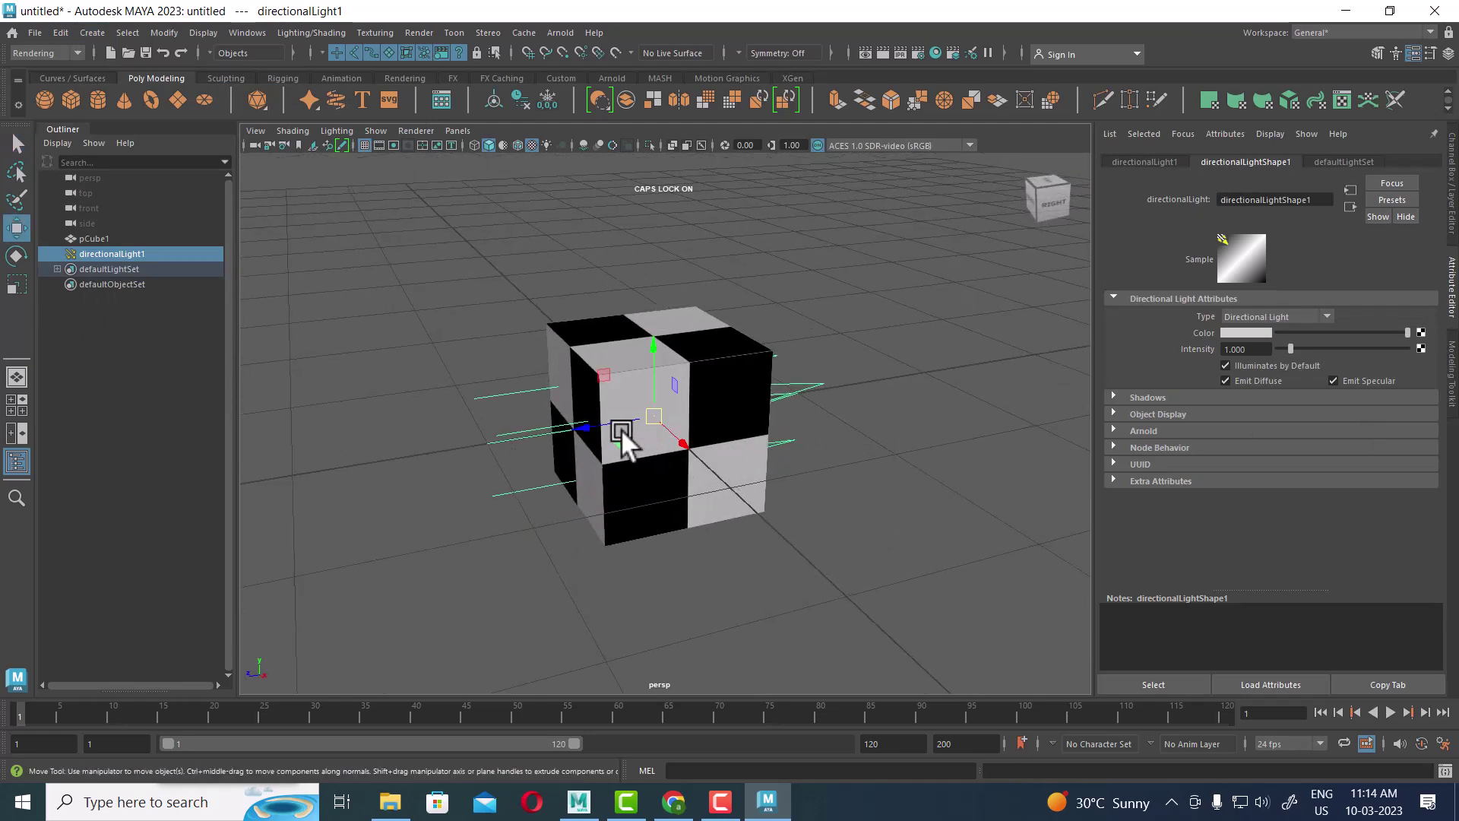
key(7)
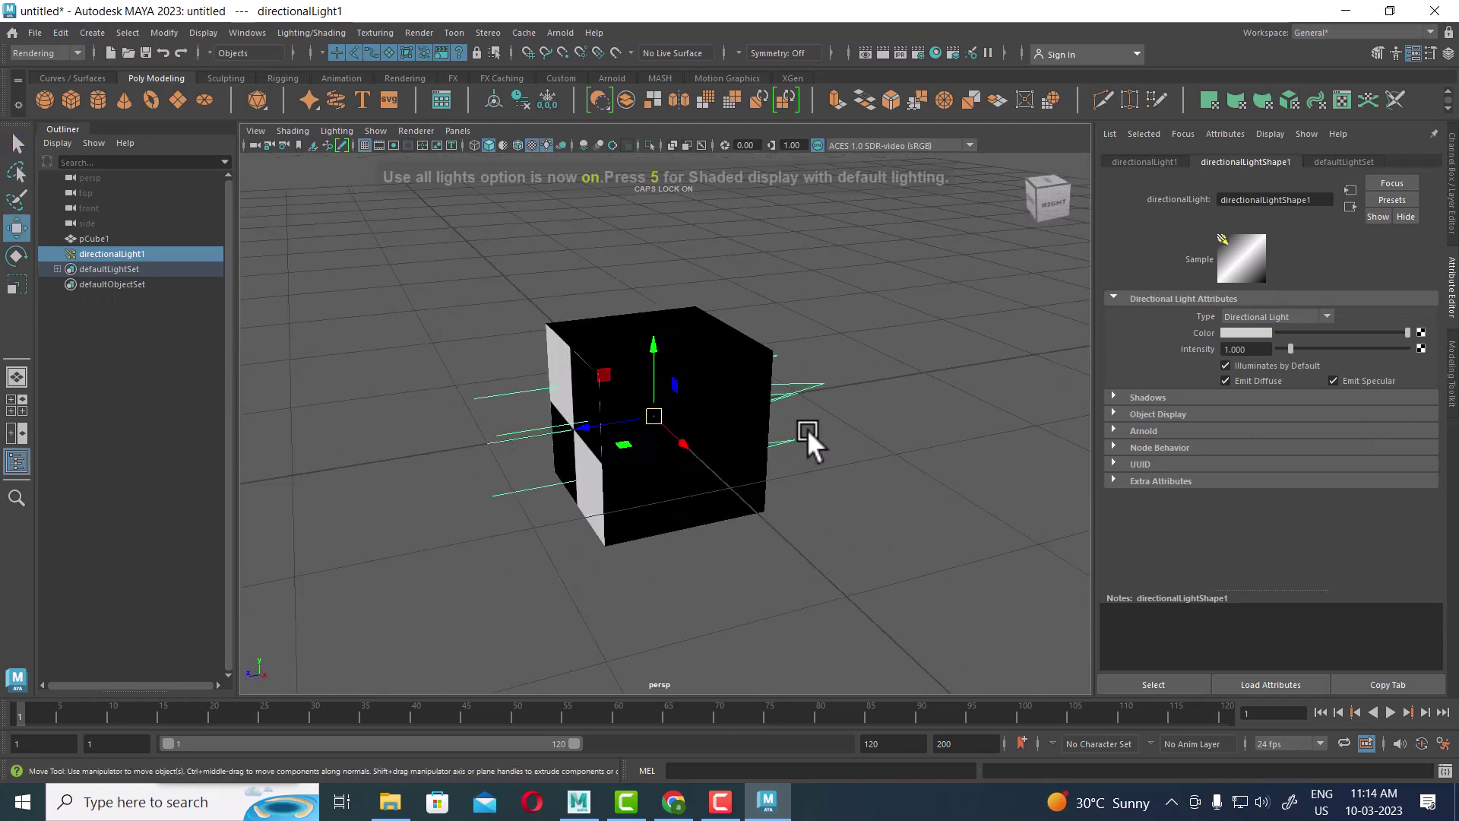
mouse_move(584, 428)
mouse_down()
mouse_move(450, 423)
mouse_move(504, 378)
mouse_move(544, 368)
mouse_move(515, 426)
mouse_move(582, 476)
mouse_move(443, 393)
mouse_move(573, 446)
mouse_up()
key(e)
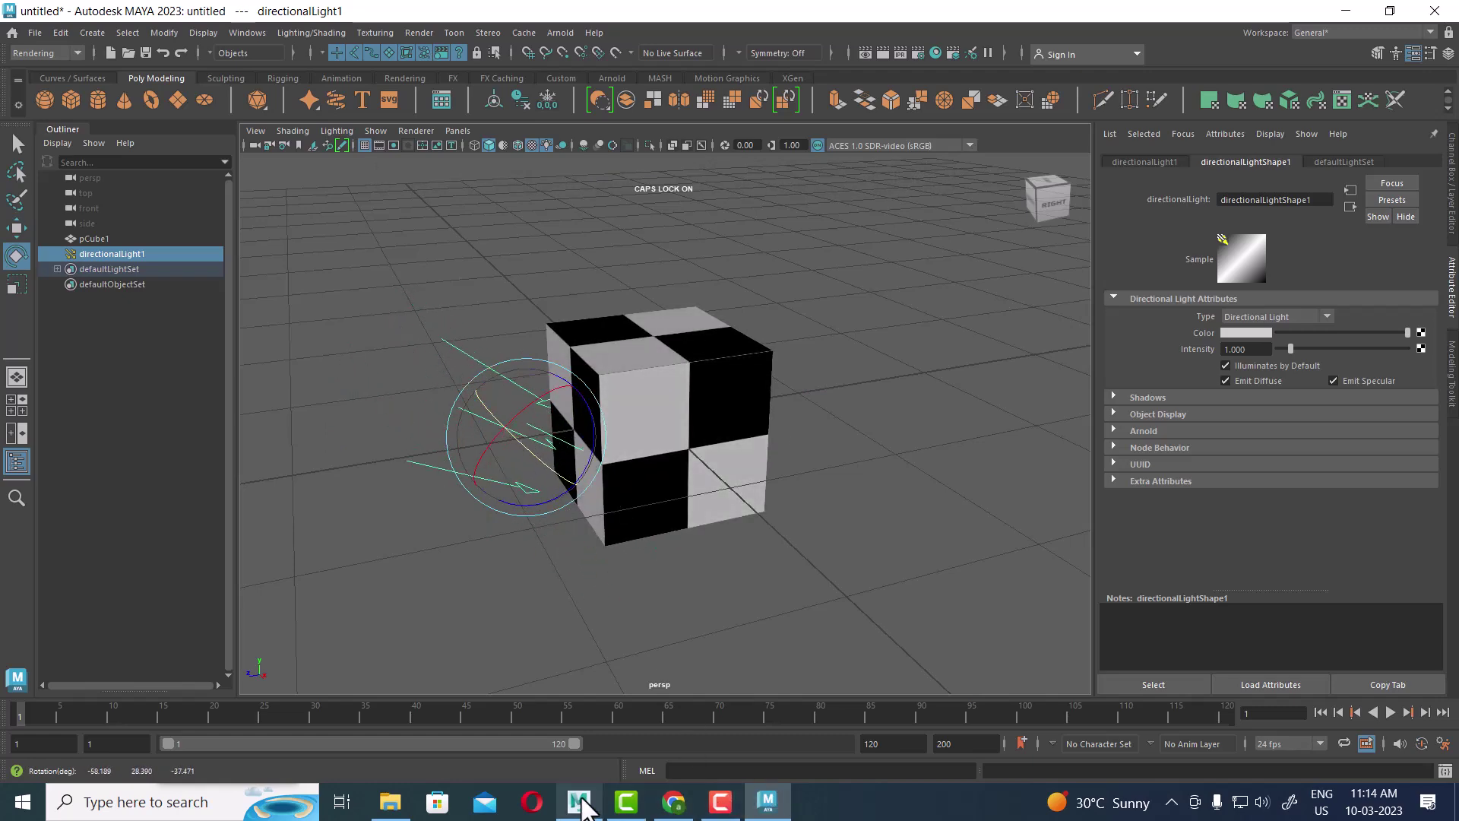
Step: Switch to the gun scene in Maya 2022, create a directional light, and move it along Z to about -6.904
click(579, 798)
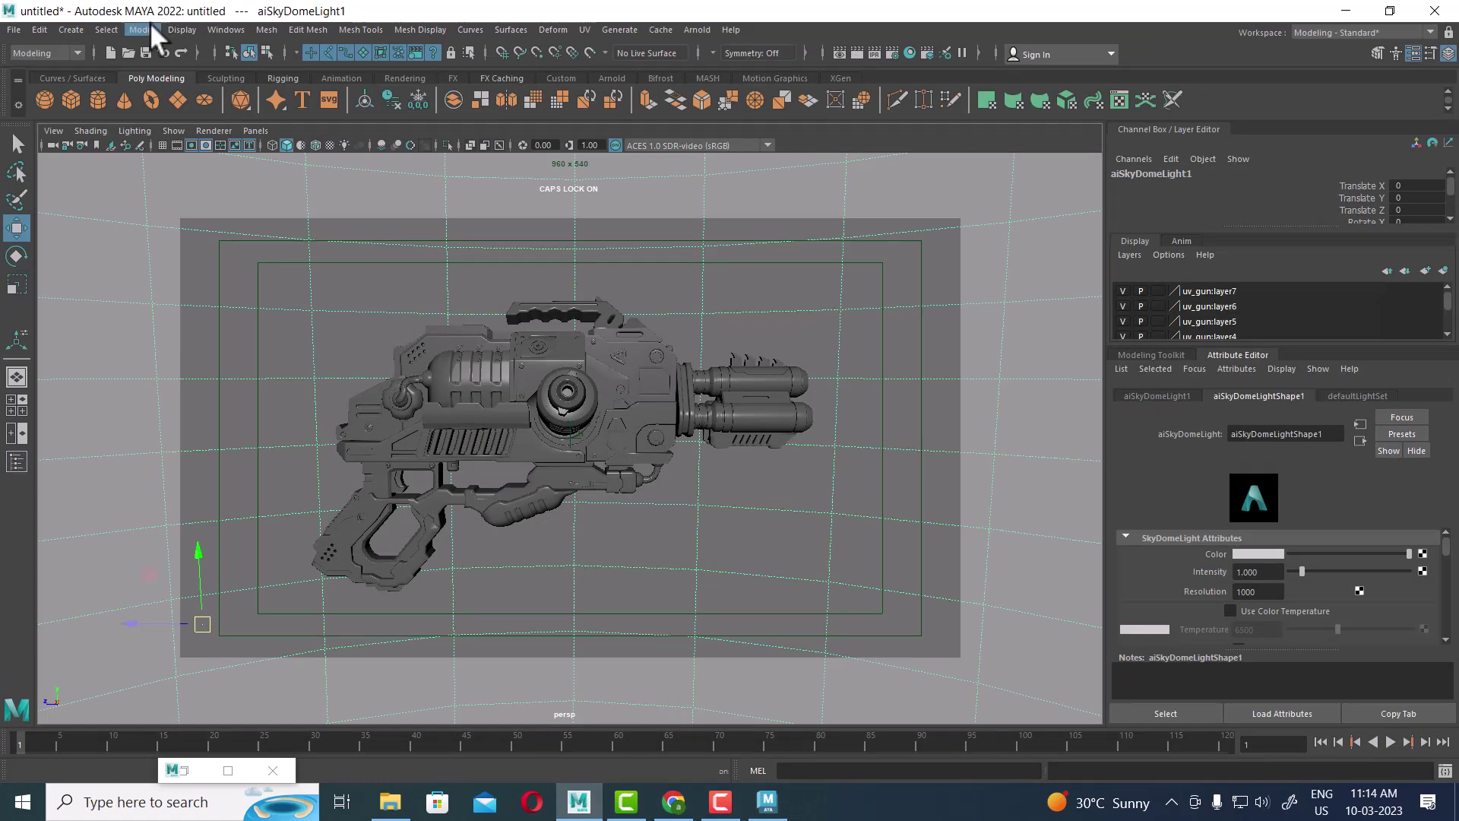
click(72, 29)
mouse_move(156, 125)
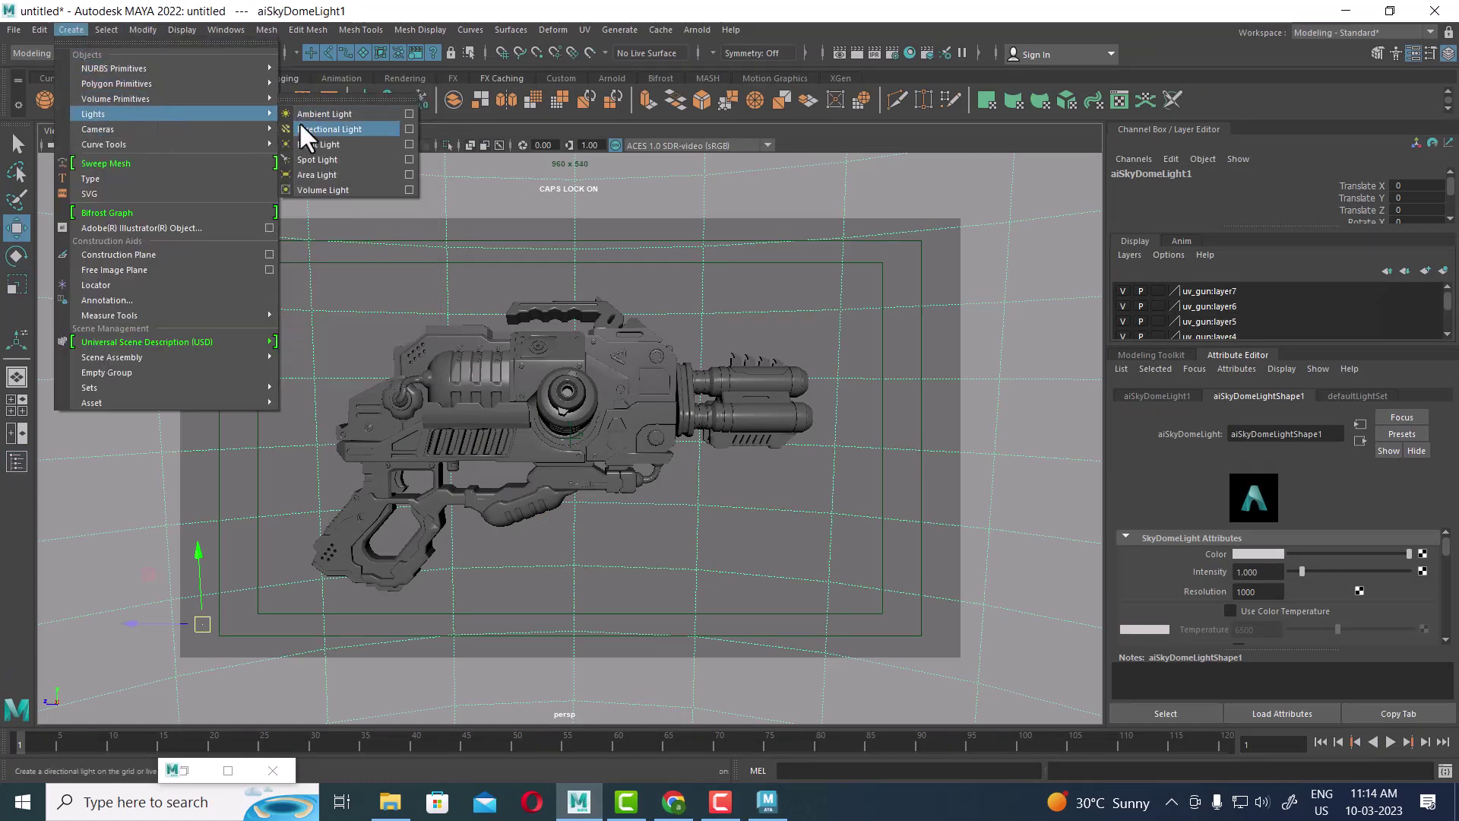
click(304, 142)
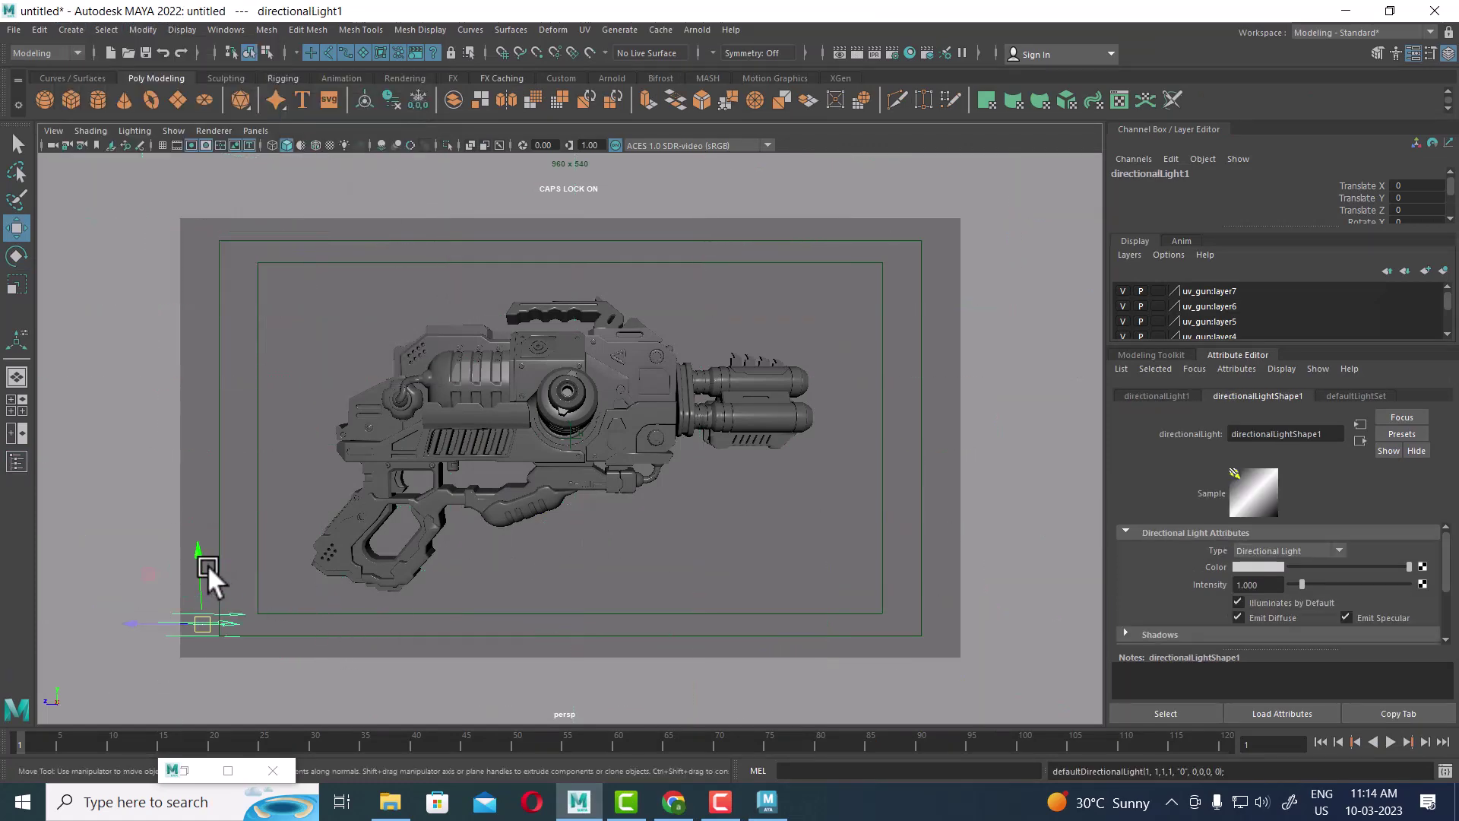
drag(167, 622, 424, 623)
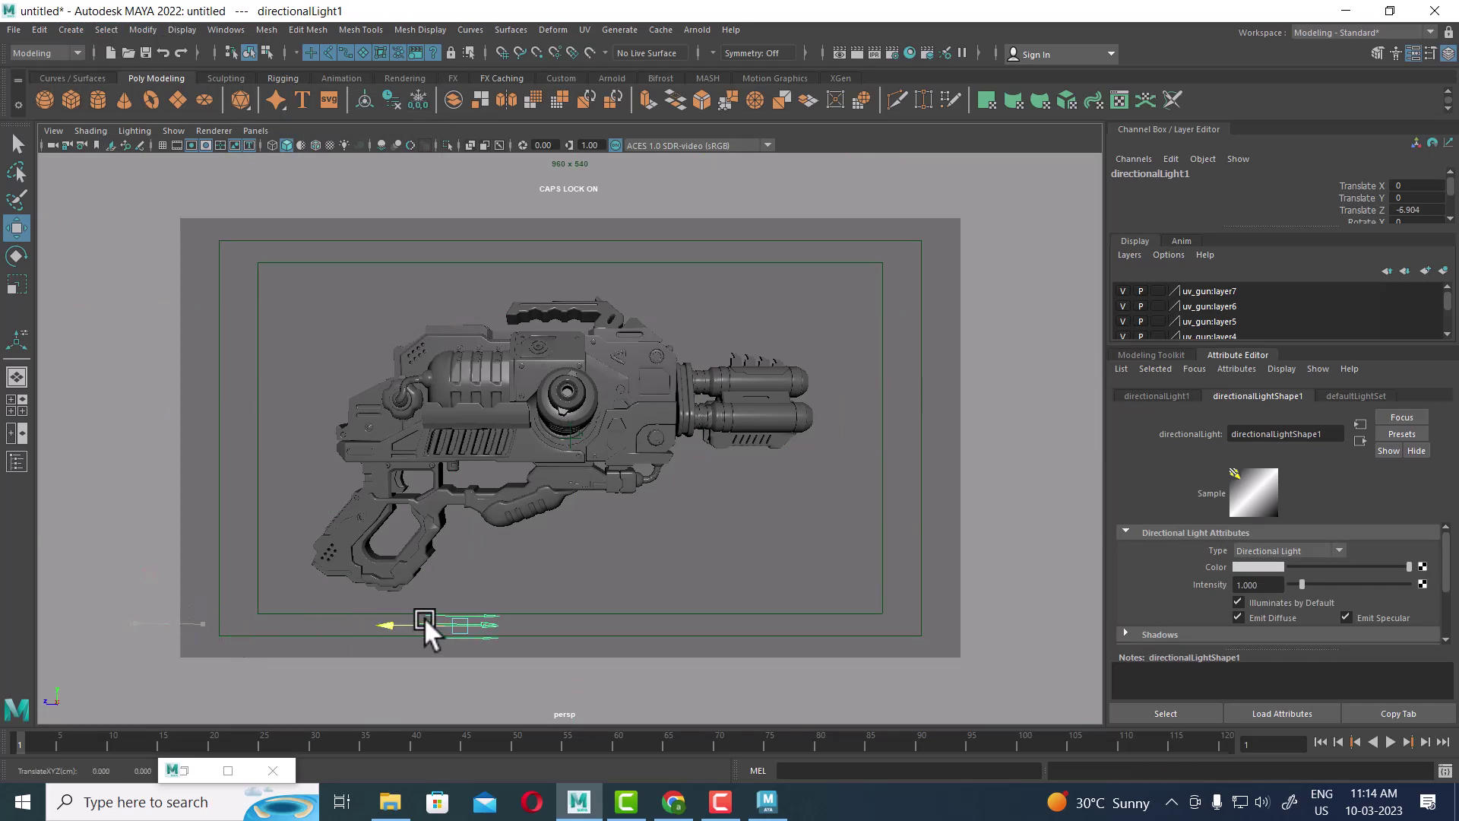
Step: Light the gun with all scene lights and rotate the directional light to change the shading on the model
key(7)
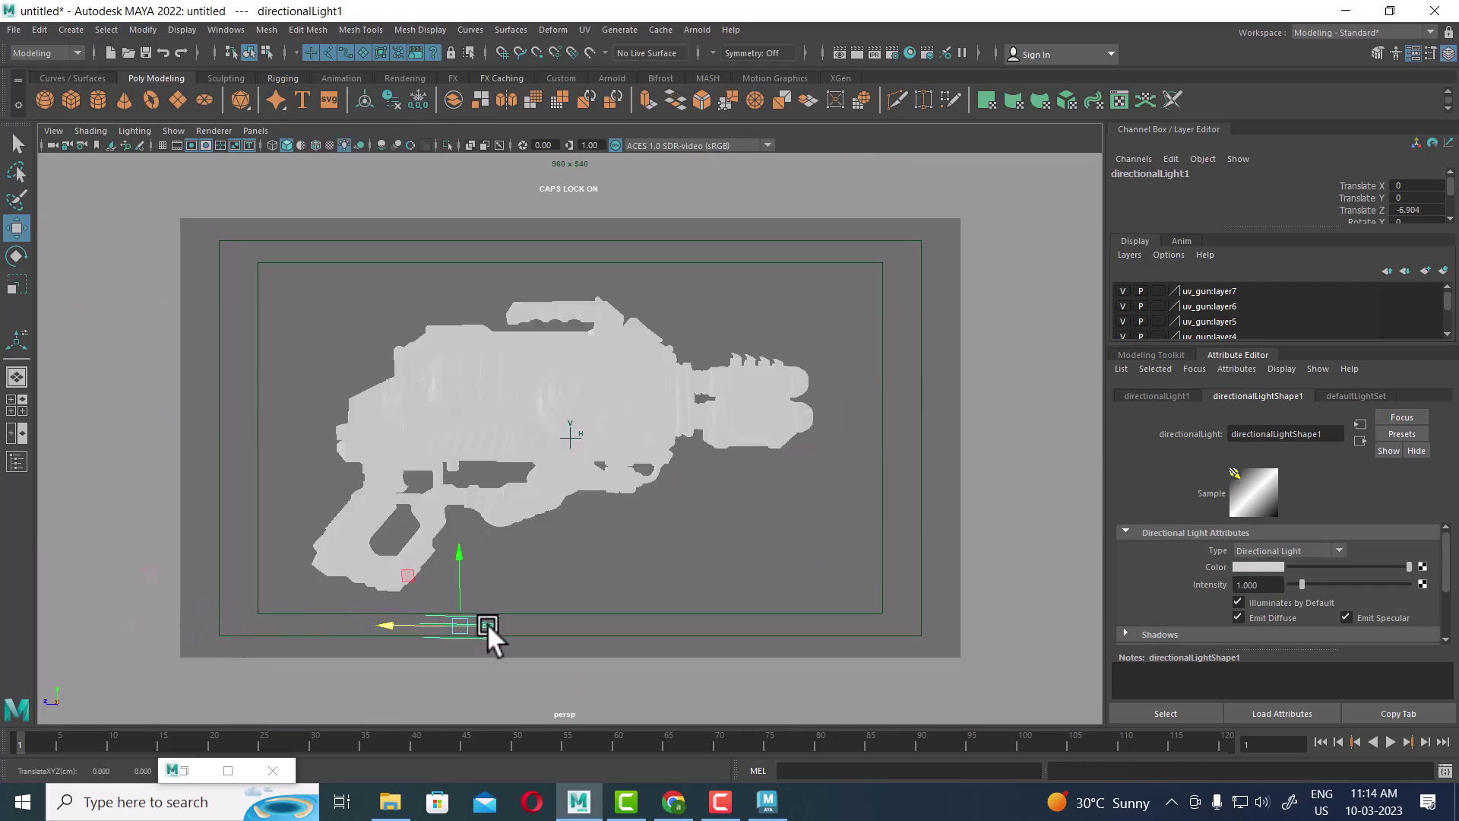
key(e)
drag(476, 643, 509, 643)
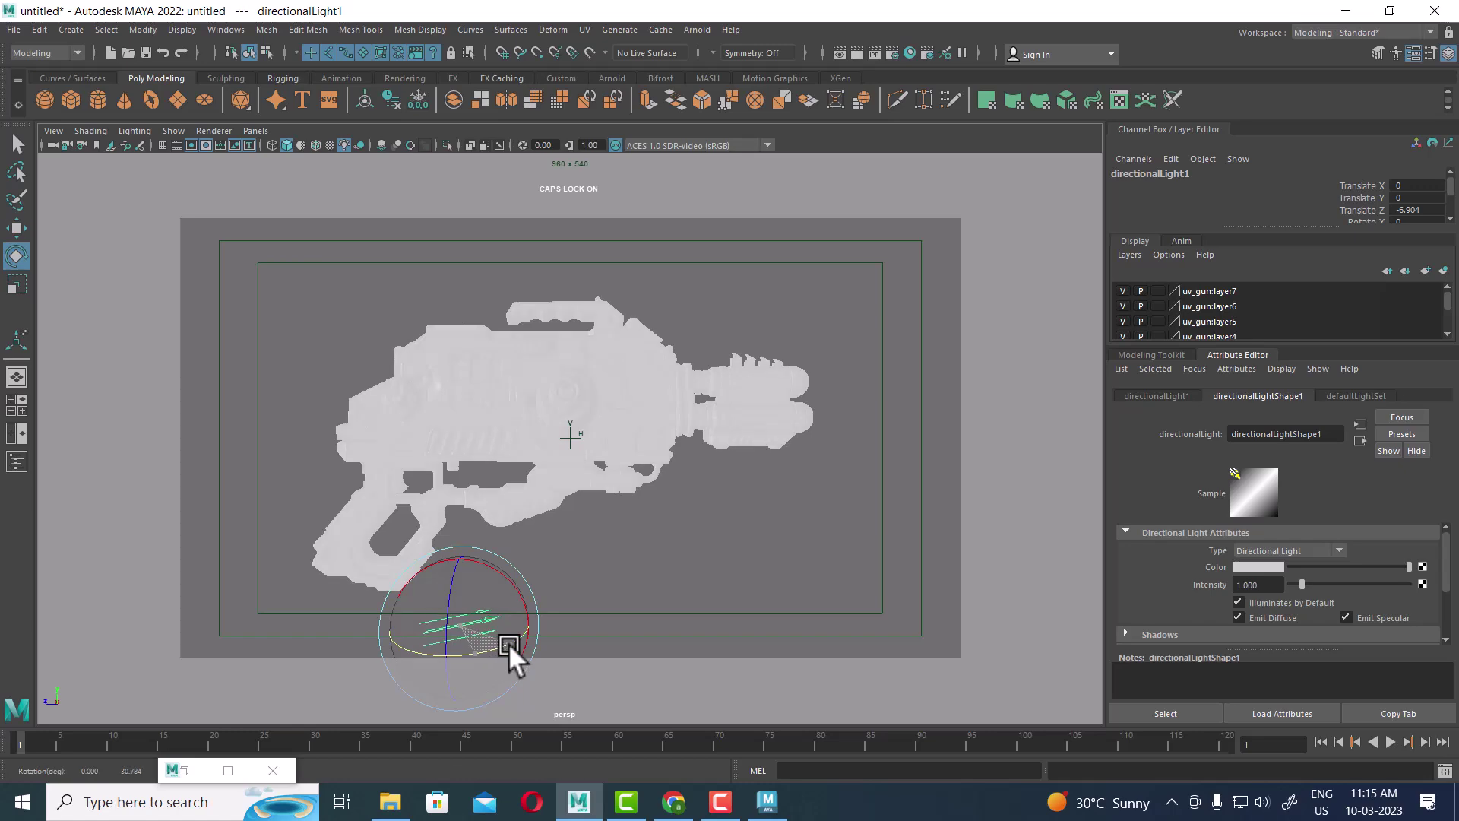
key(g)
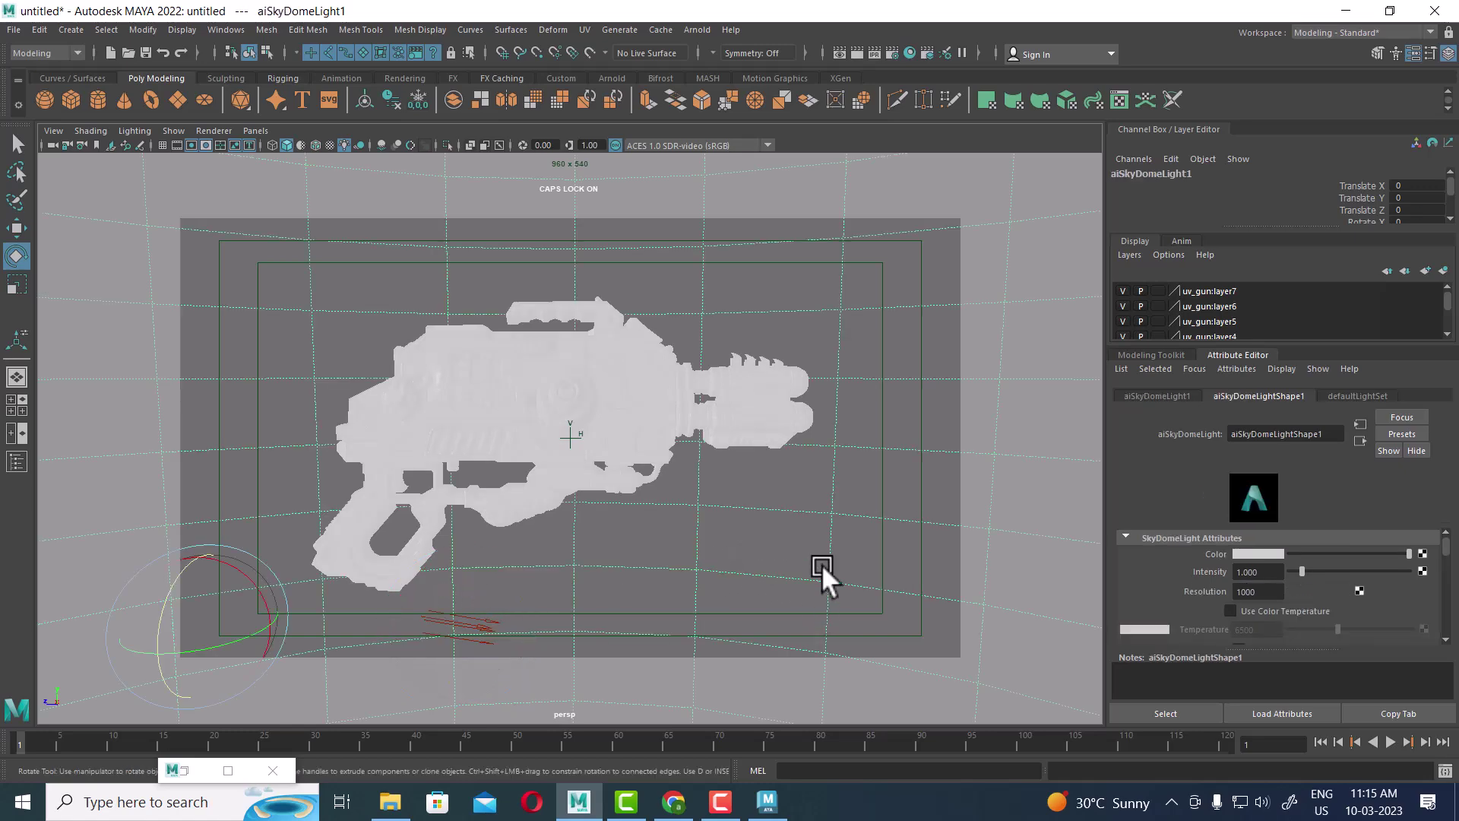
click(818, 553)
click(464, 631)
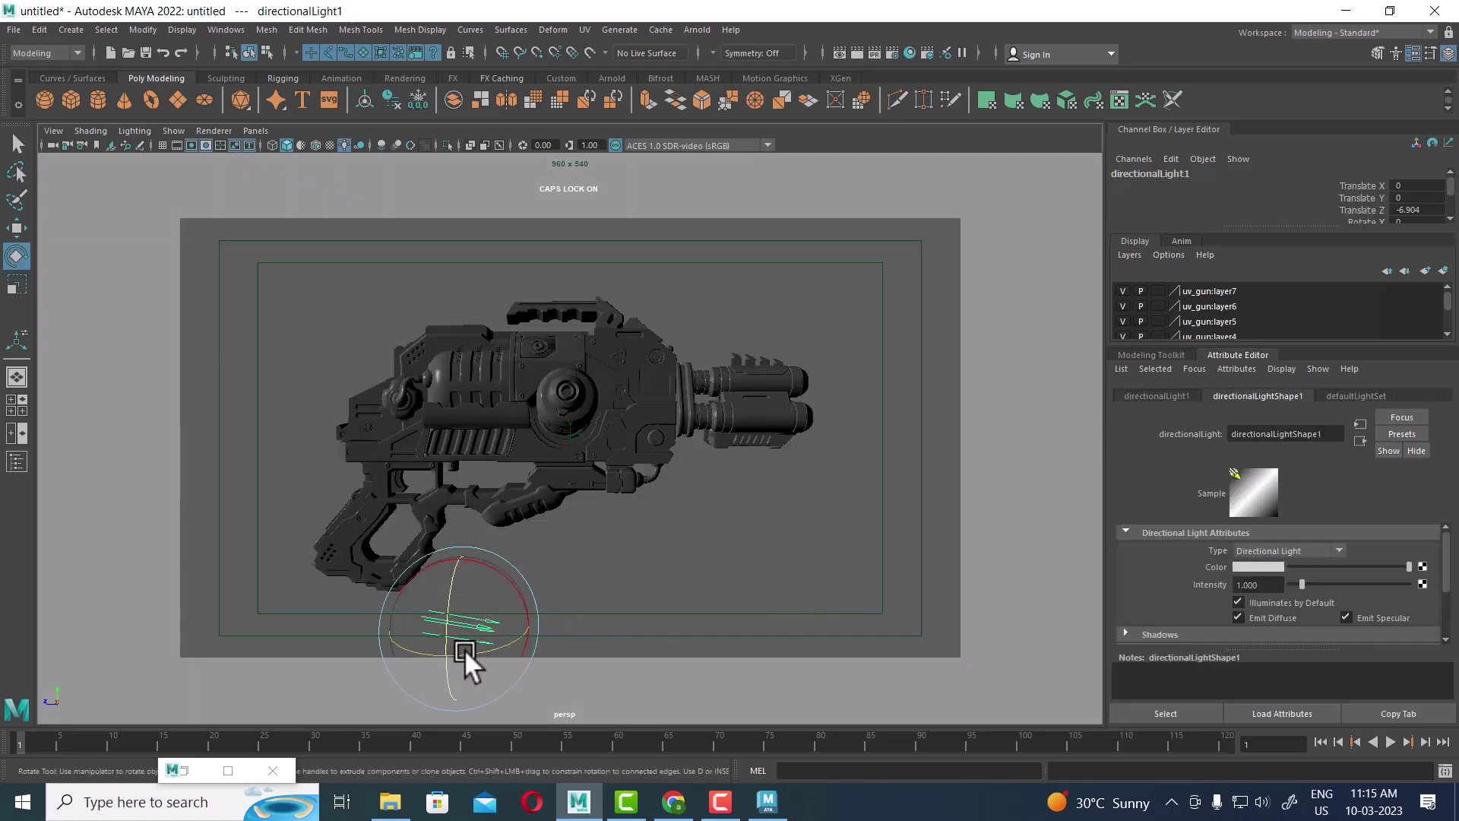
mouse_move(477, 650)
mouse_down()
mouse_move(532, 641)
mouse_move(490, 640)
mouse_move(503, 641)
mouse_move(450, 596)
mouse_move(468, 540)
mouse_move(448, 596)
mouse_up()
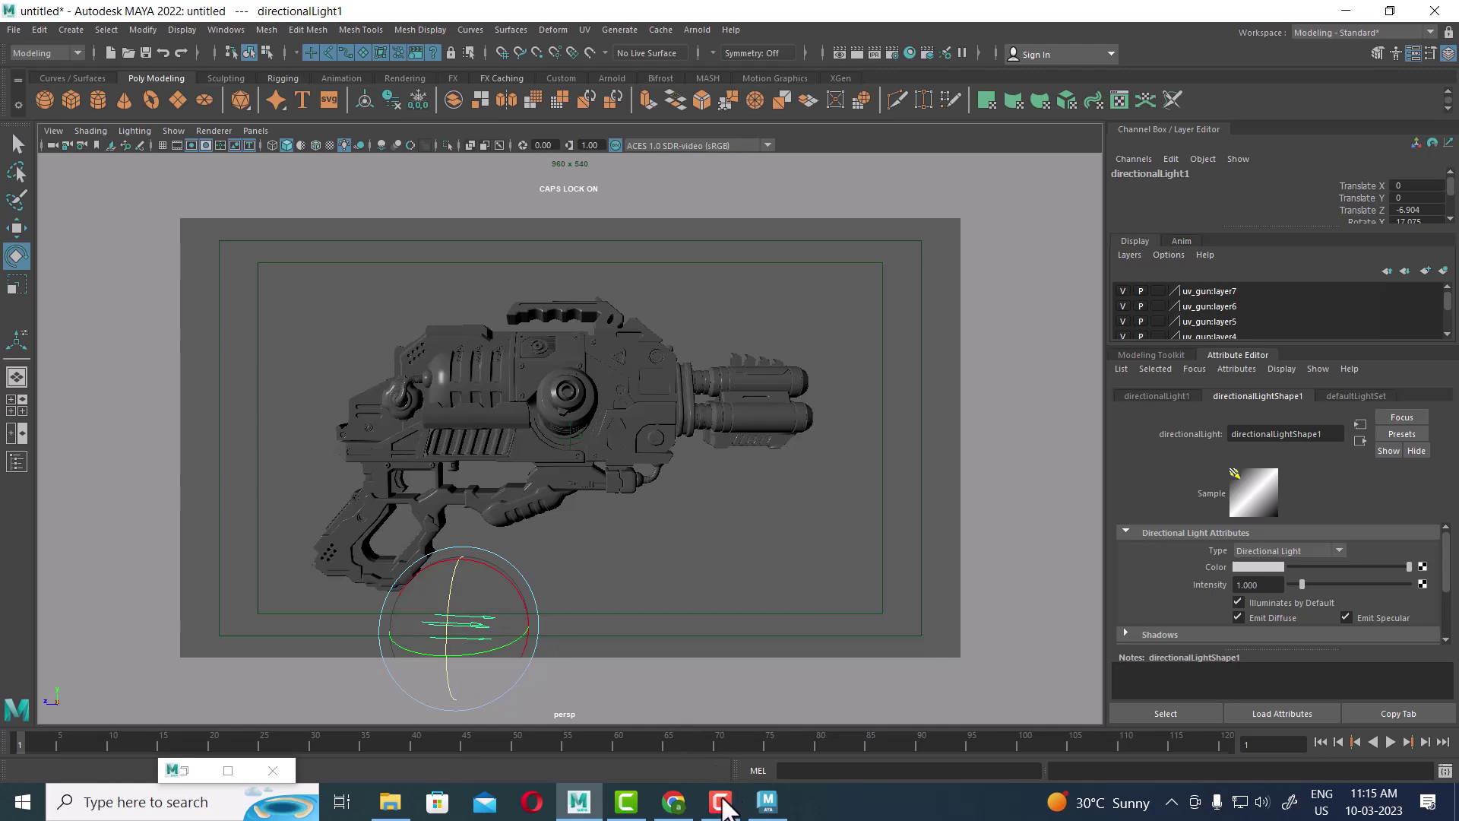
Step: Switch back to the cube scene in Maya 2023 and detach the Shading options as a floating window beside the cube
click(769, 802)
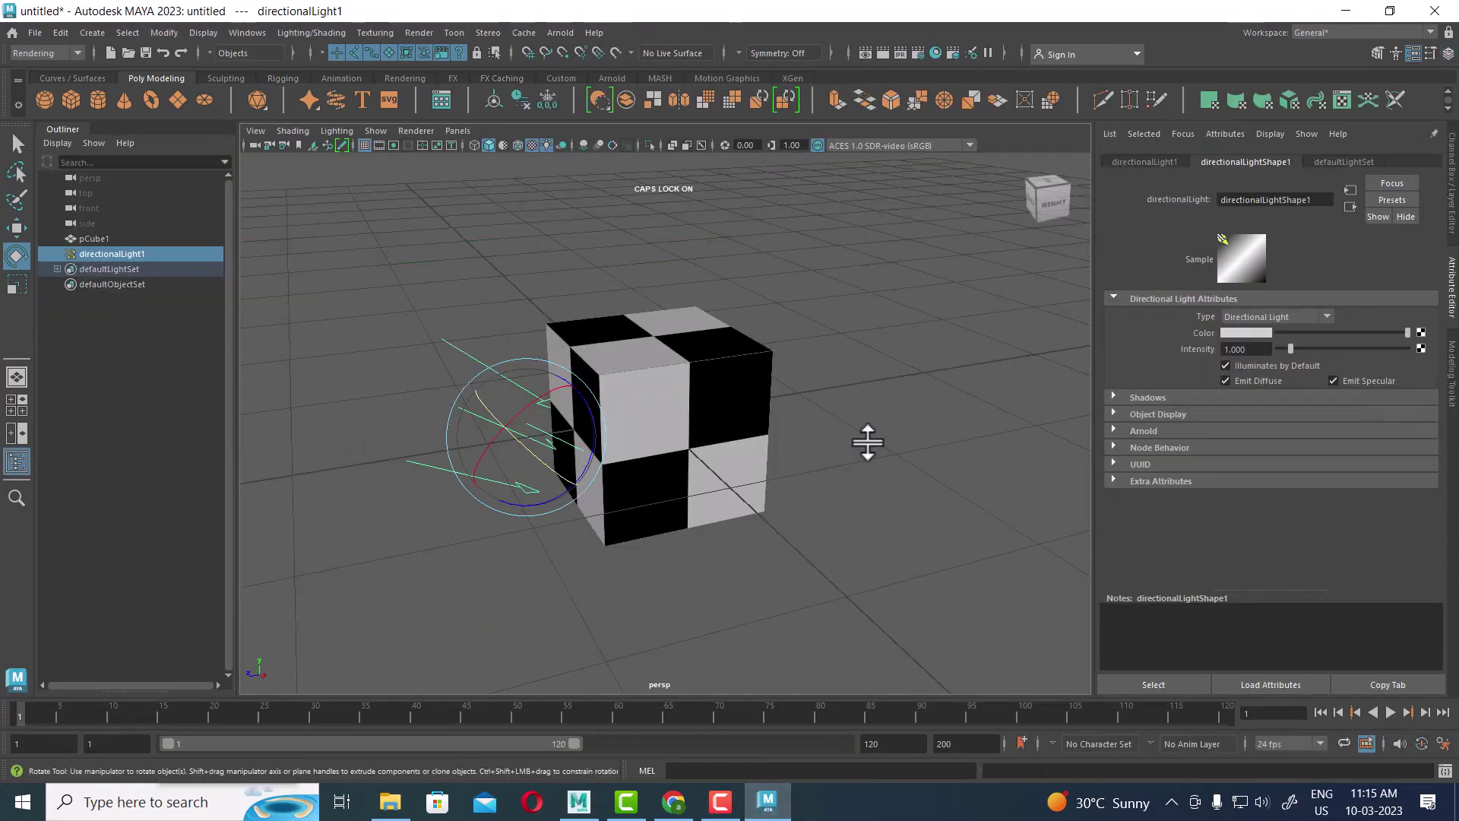
click(293, 131)
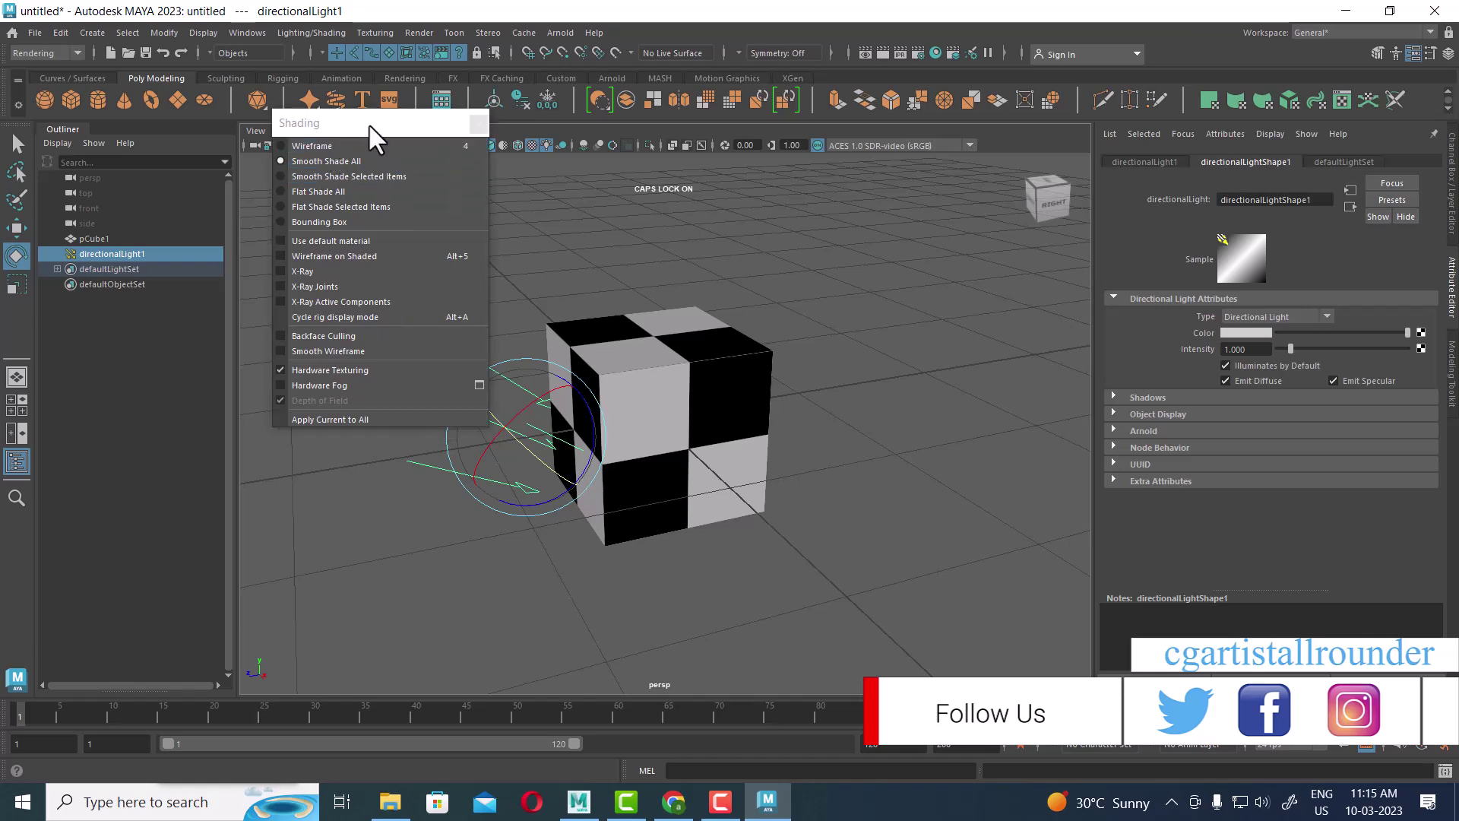
click(365, 149)
drag(875, 275, 911, 280)
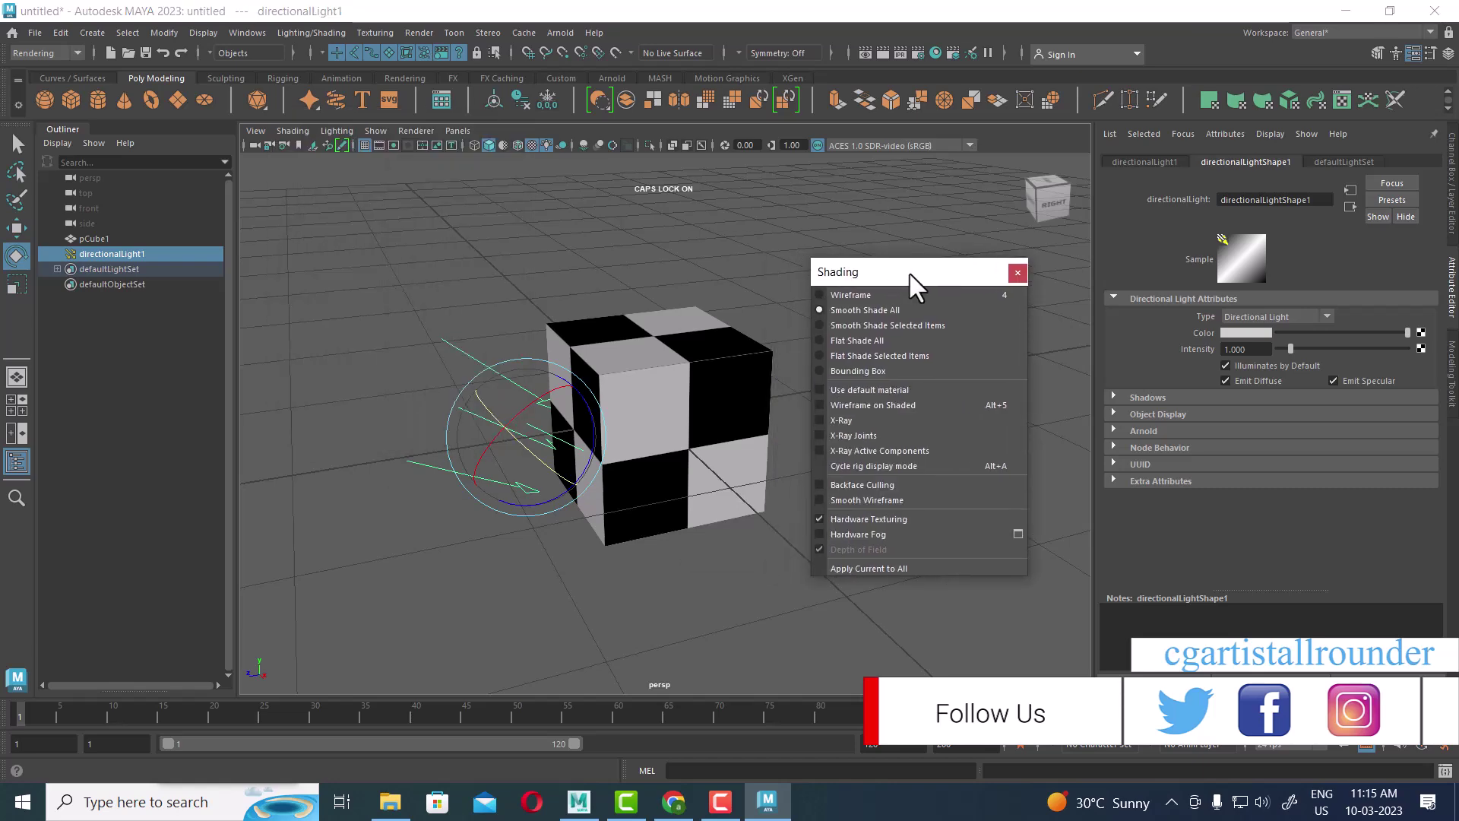
Step: Try Smooth Shade Selected Items, Wireframe, Smooth Shade All and Flat Shade All on the scene, ending with Flat Shade Selected Items
click(916, 326)
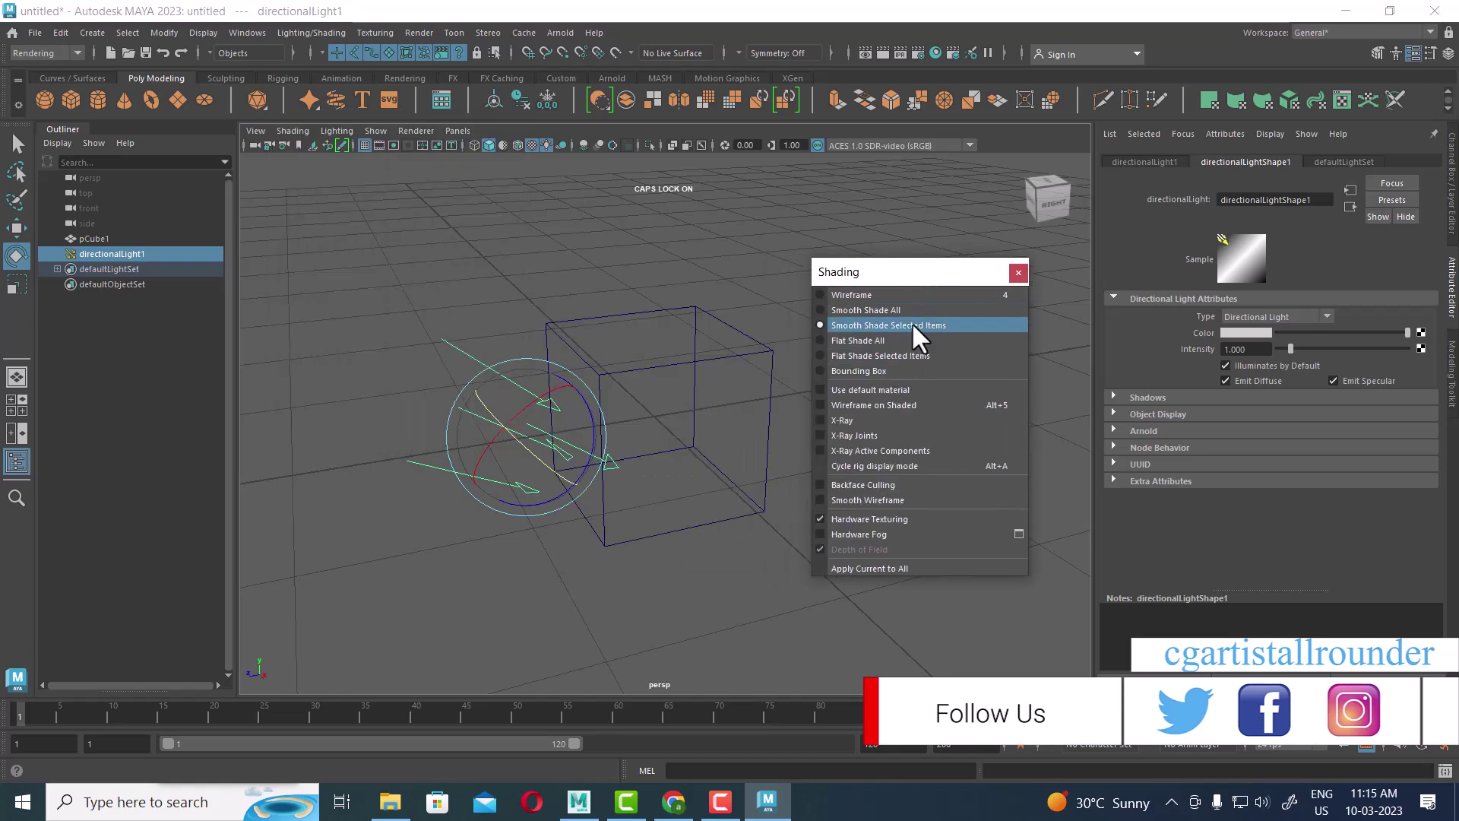
click(881, 296)
click(889, 313)
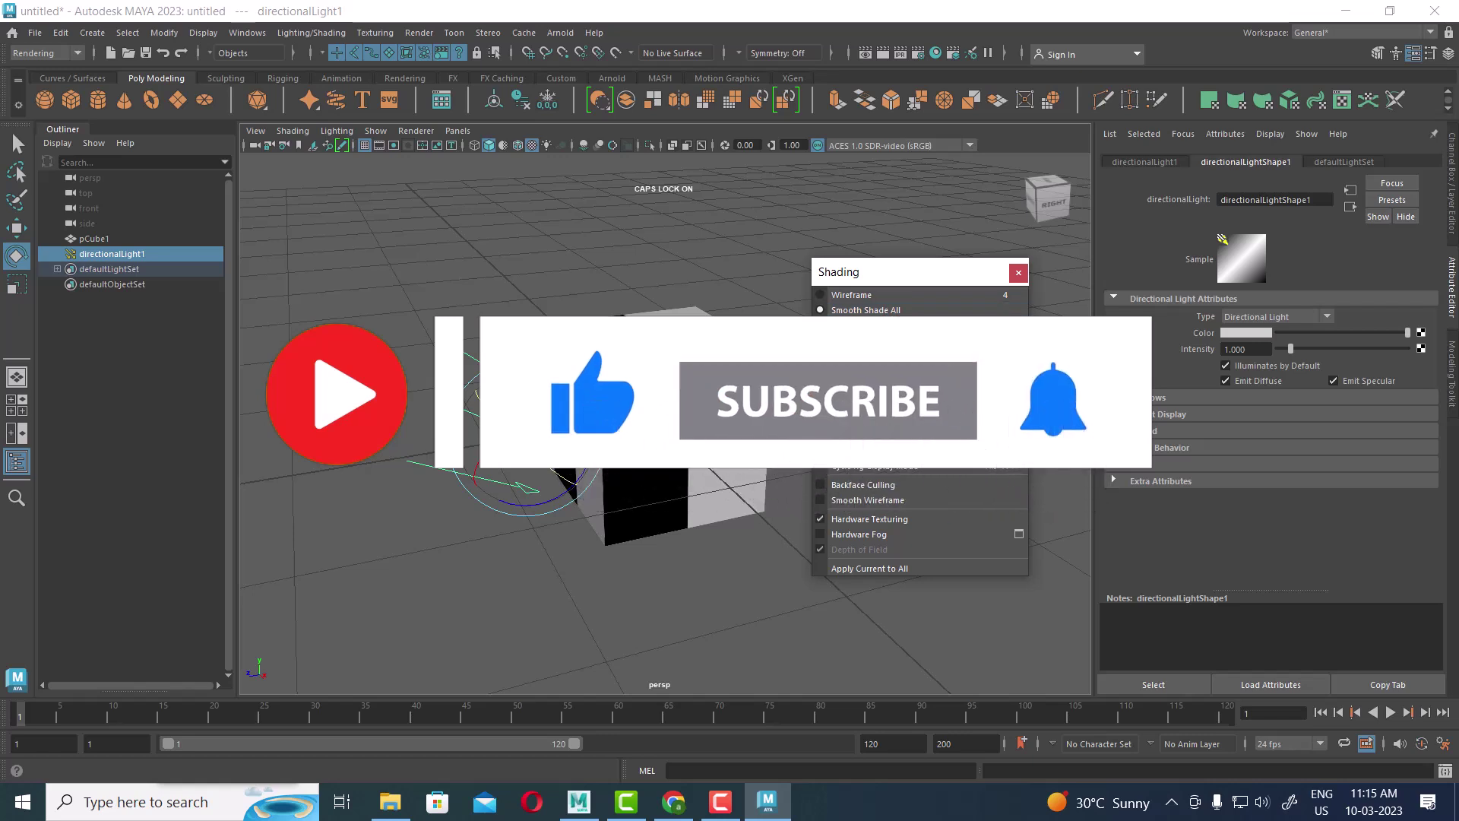
key(4)
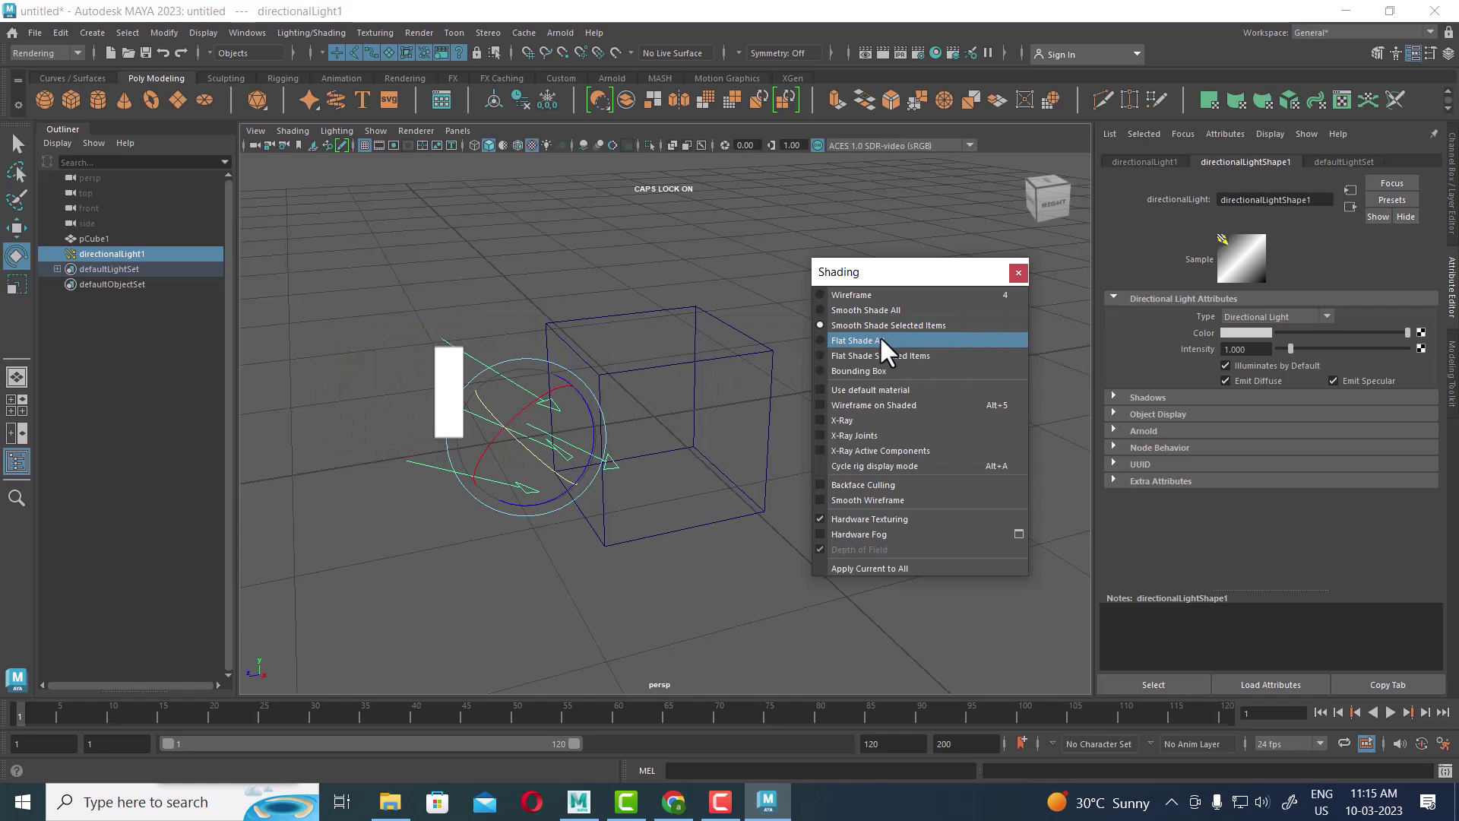
click(880, 341)
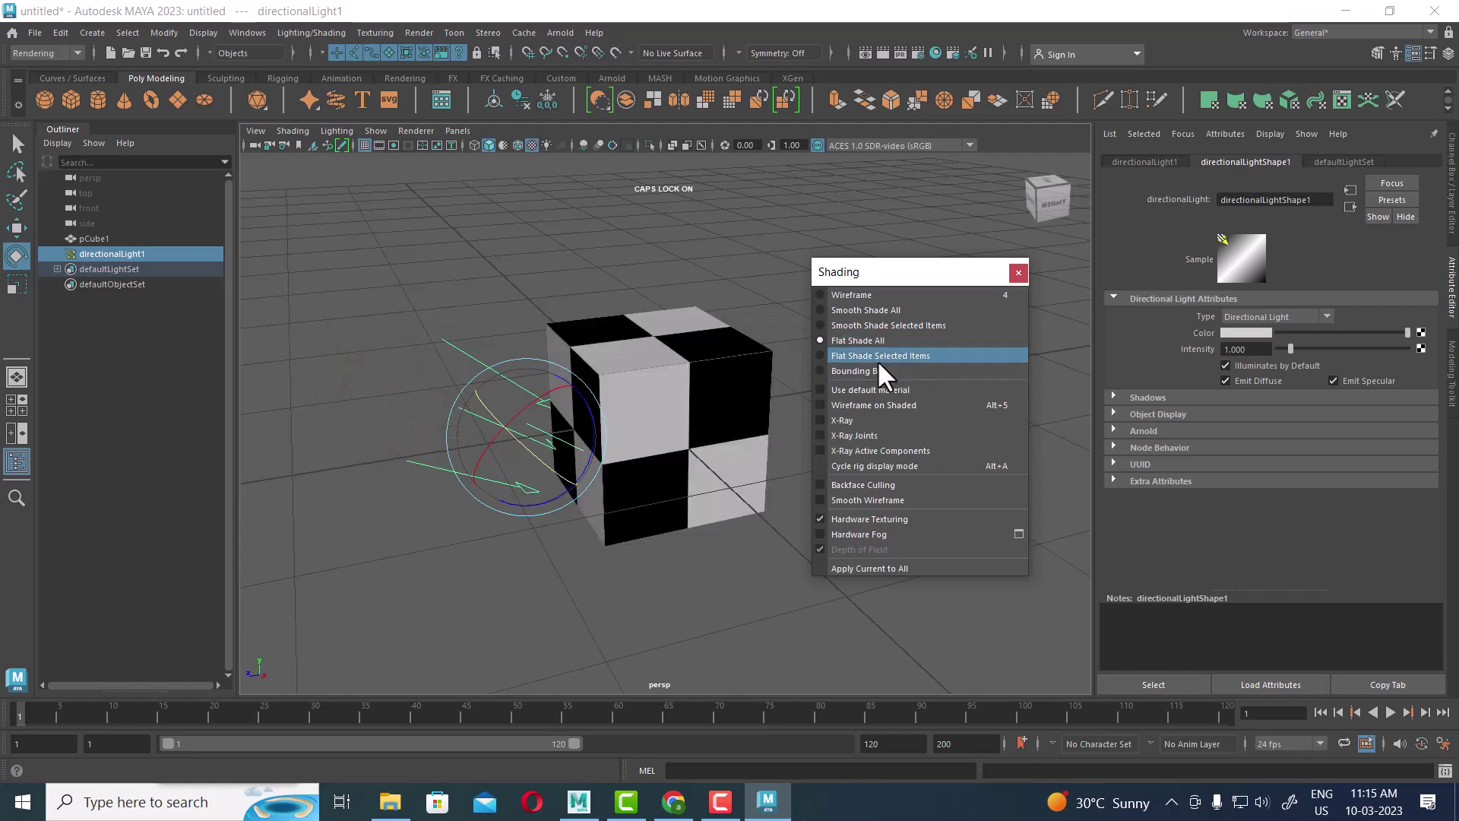
click(912, 356)
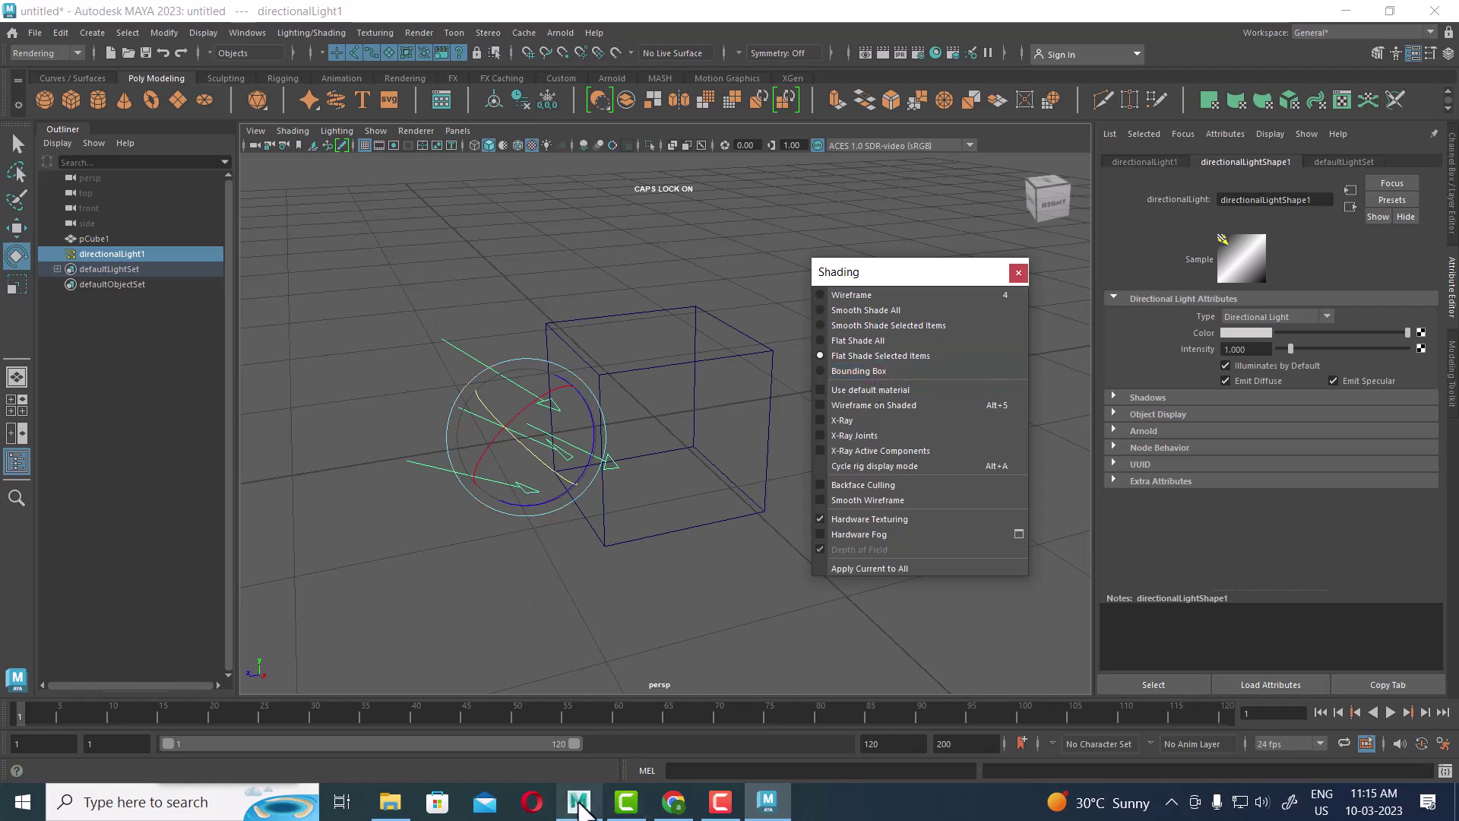
Step: Switch to the gun scene in Maya 2022, select the whole gun and display it in Bounding Box mode
click(577, 803)
drag(286, 580, 427, 620)
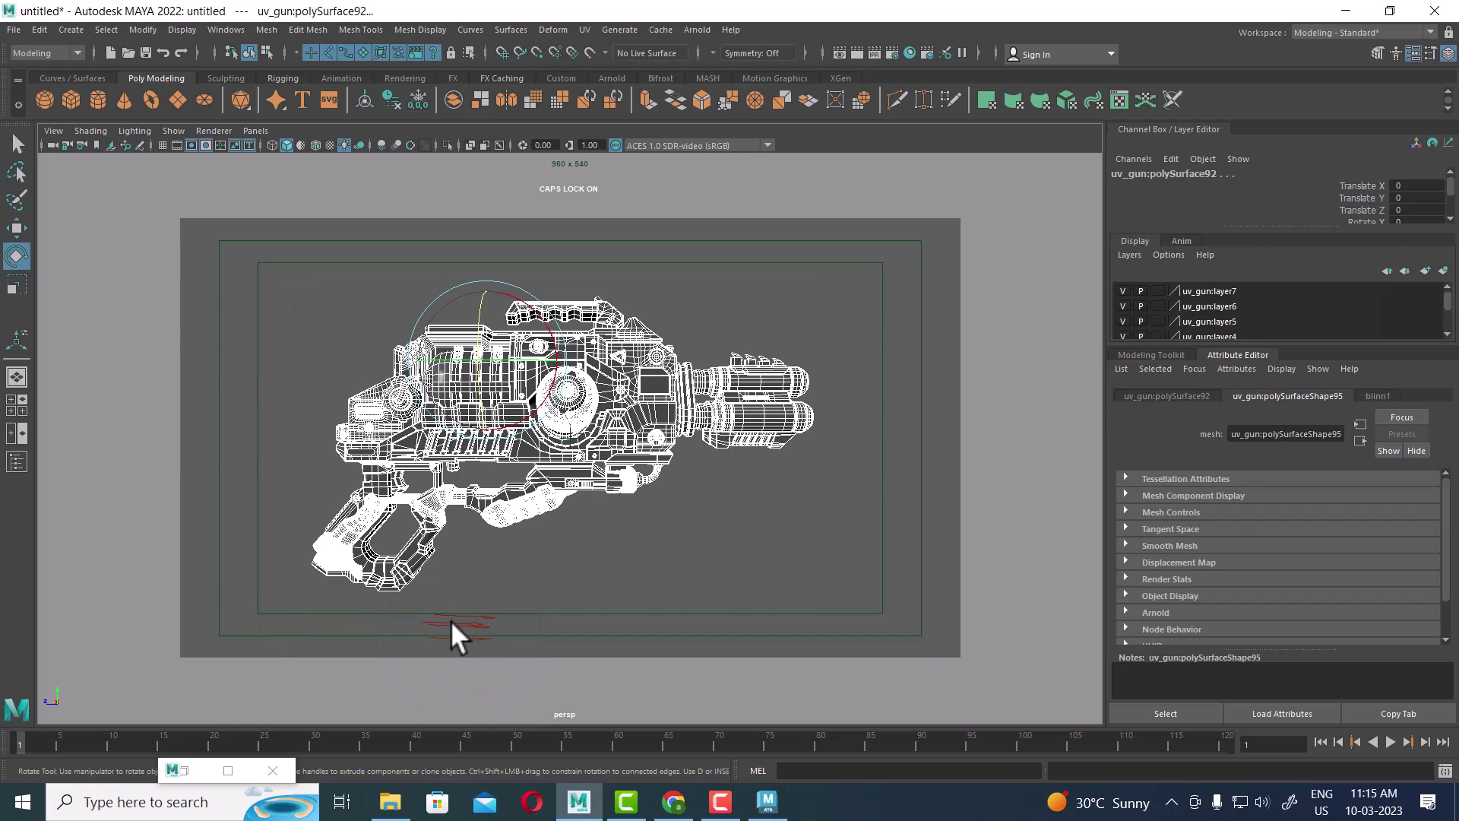
click(94, 130)
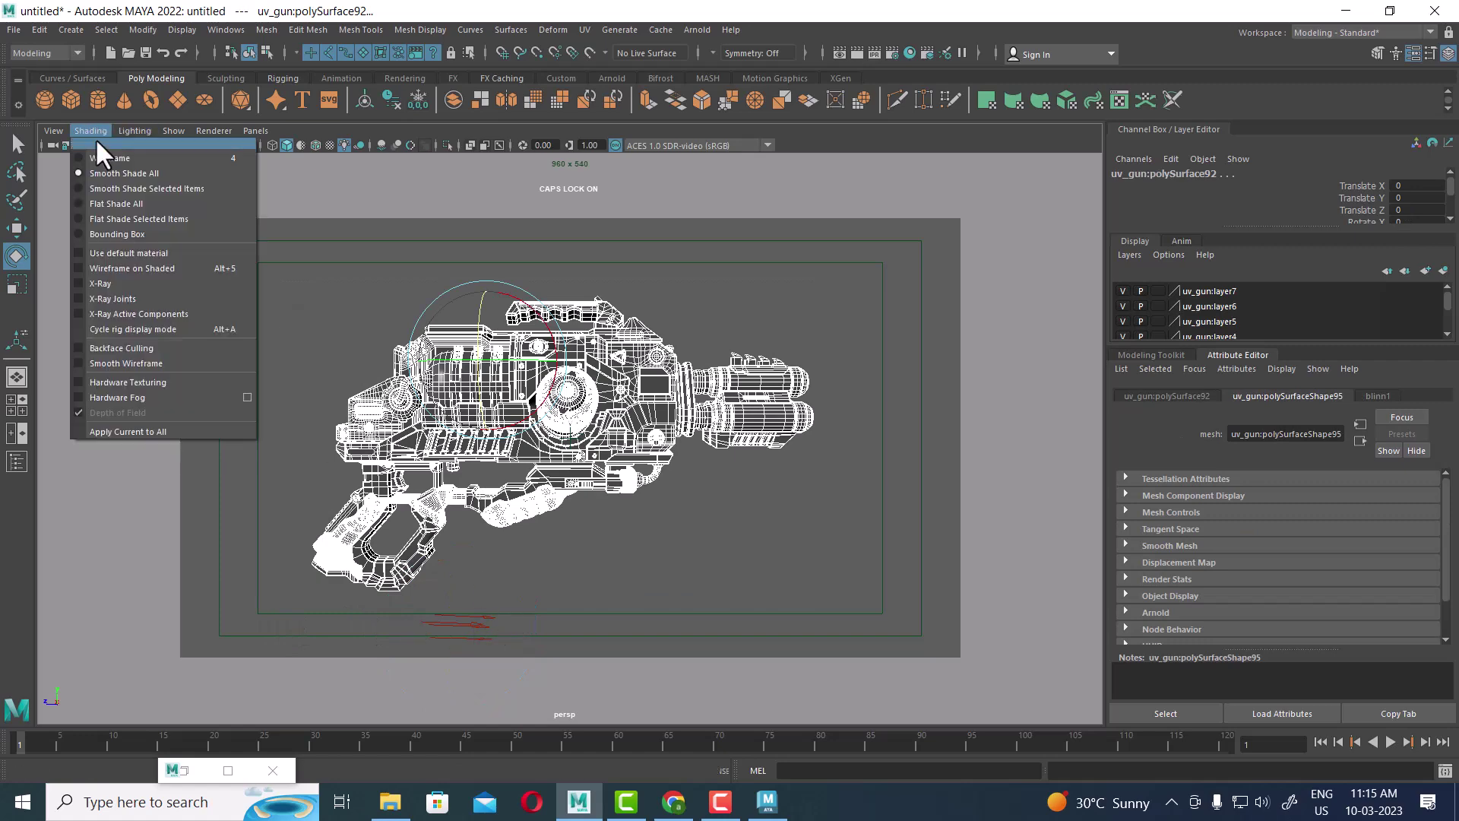
click(138, 235)
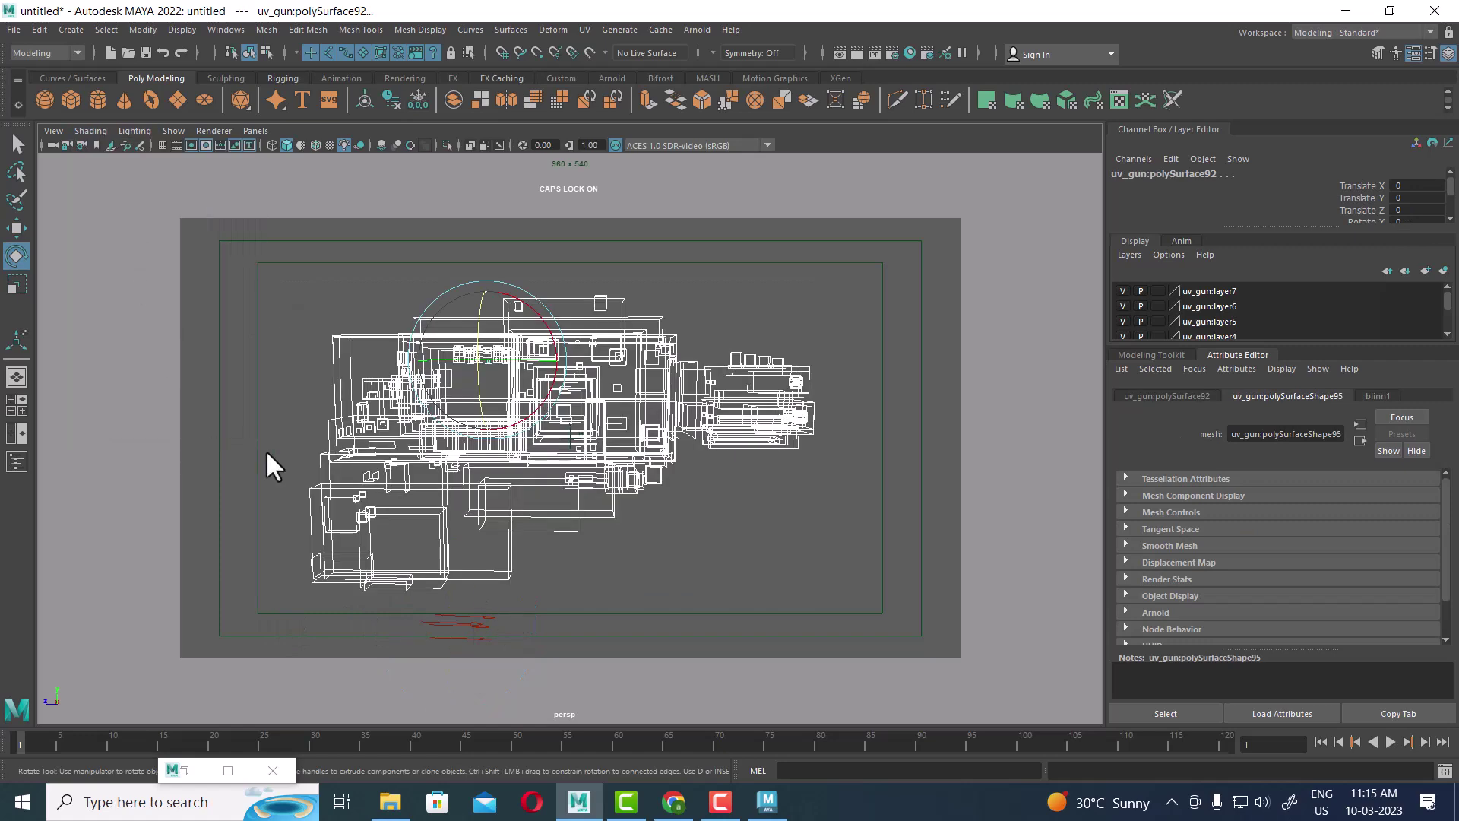
mouse_move(699, 509)
alt+mouse_down()
mouse_move(804, 537)
mouse_move(453, 517)
mouse_move(673, 519)
mouse_move(600, 546)
mouse_move(573, 530)
mouse_move(631, 561)
mouse_move(692, 552)
mouse_move(645, 554)
alt+mouse_up()
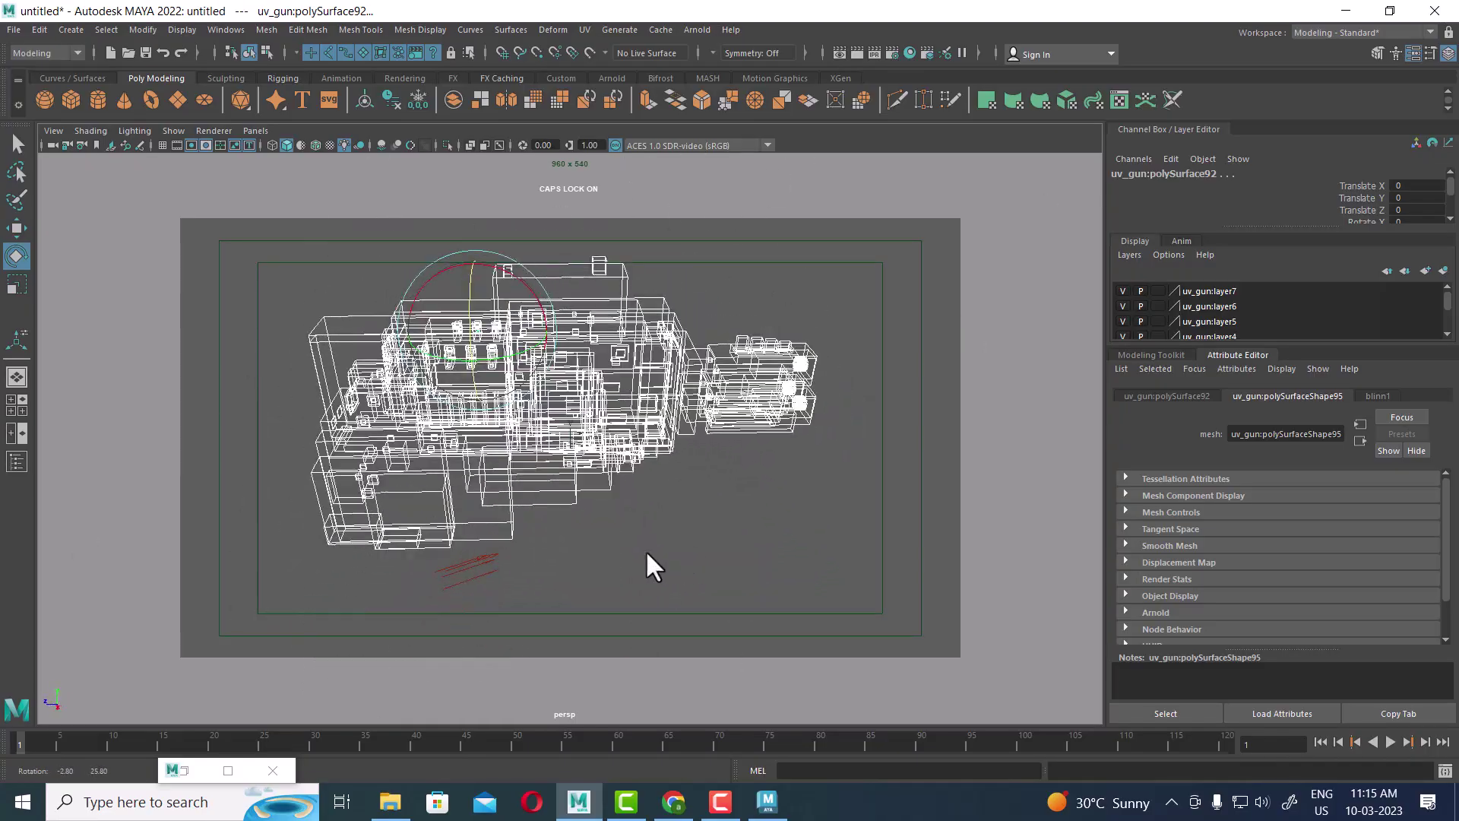
Step: Compare the gun in Smooth Shade All with the Bounding Box display, ending on Bounding Box
click(90, 131)
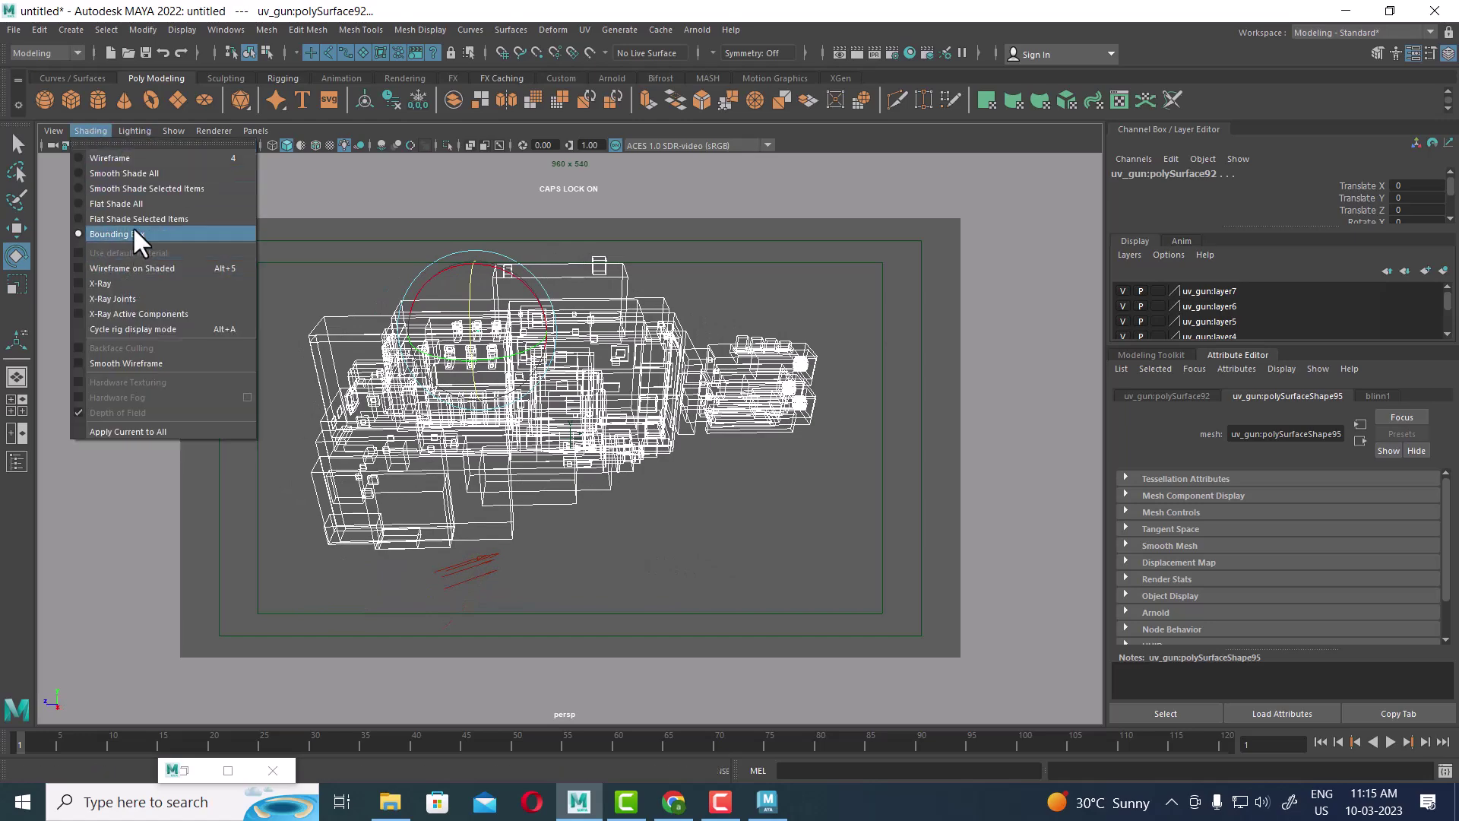
click(138, 171)
mouse_move(653, 471)
alt+mouse_down()
mouse_move(695, 498)
mouse_move(608, 495)
alt+mouse_up()
click(88, 130)
click(154, 235)
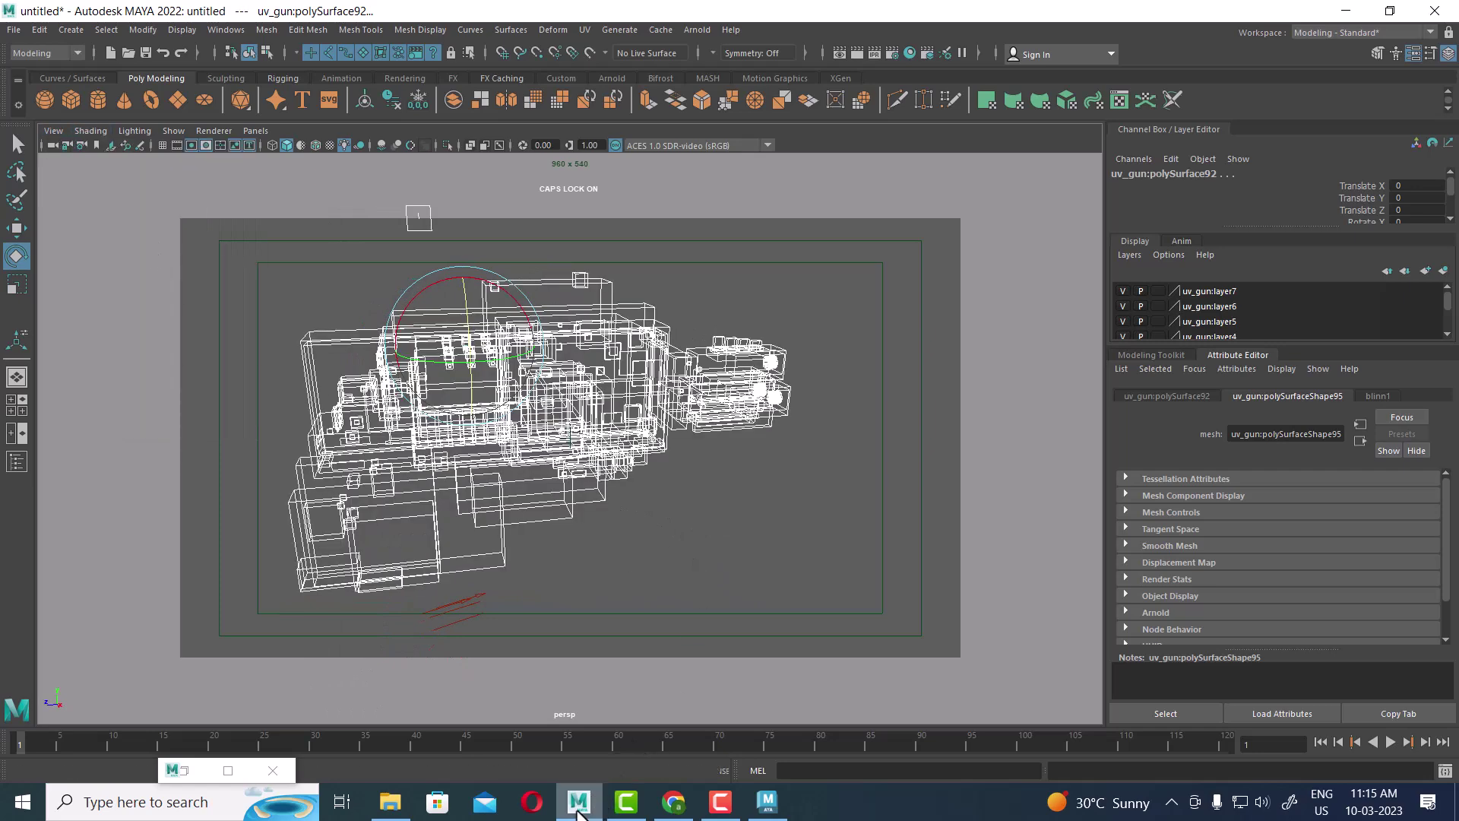
Step: Switch back to the cube scene in Maya 2023, create a polygon sphere and move it clear of the cube
click(775, 810)
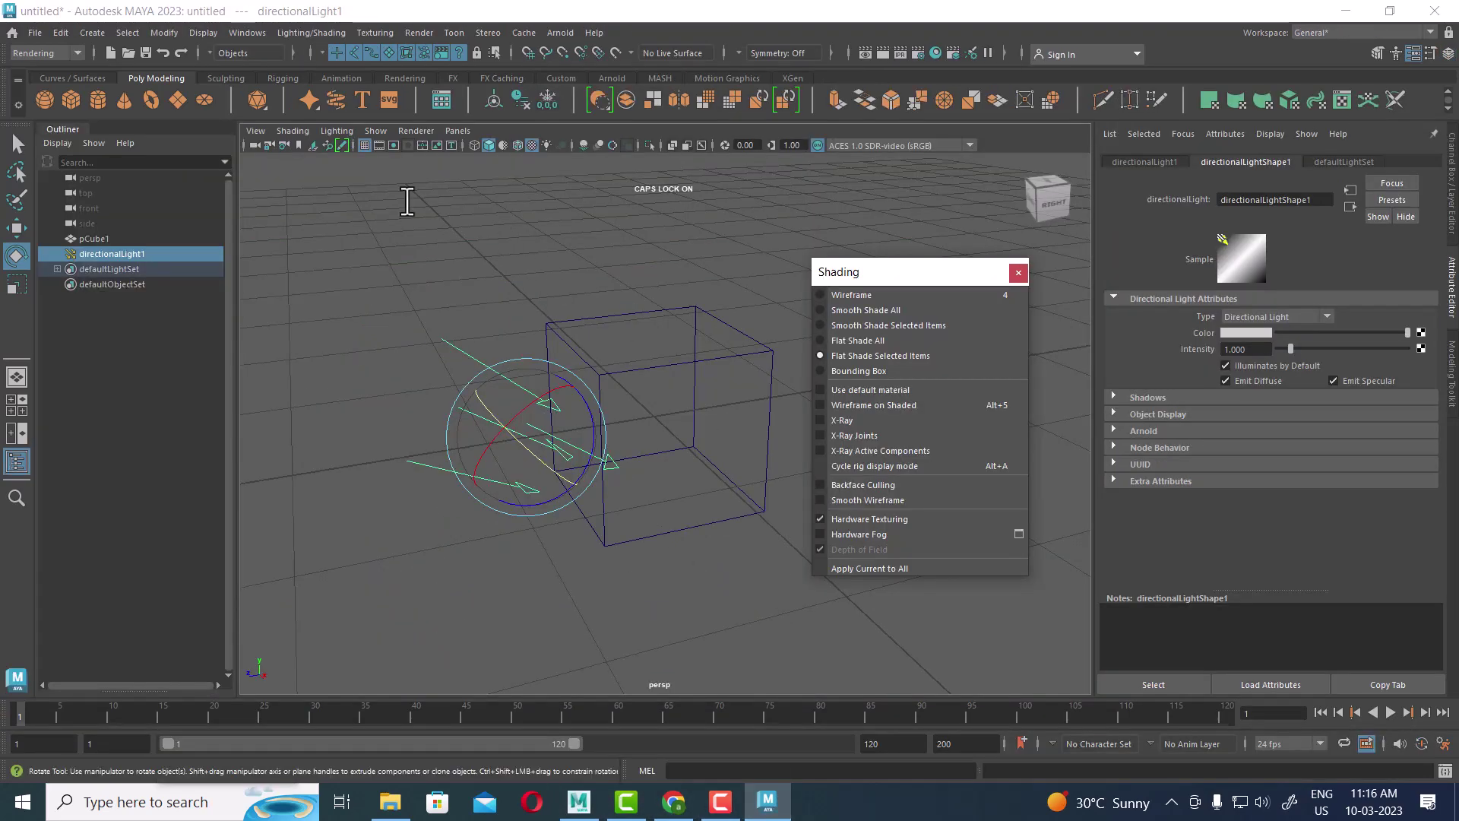
click(762, 389)
click(44, 99)
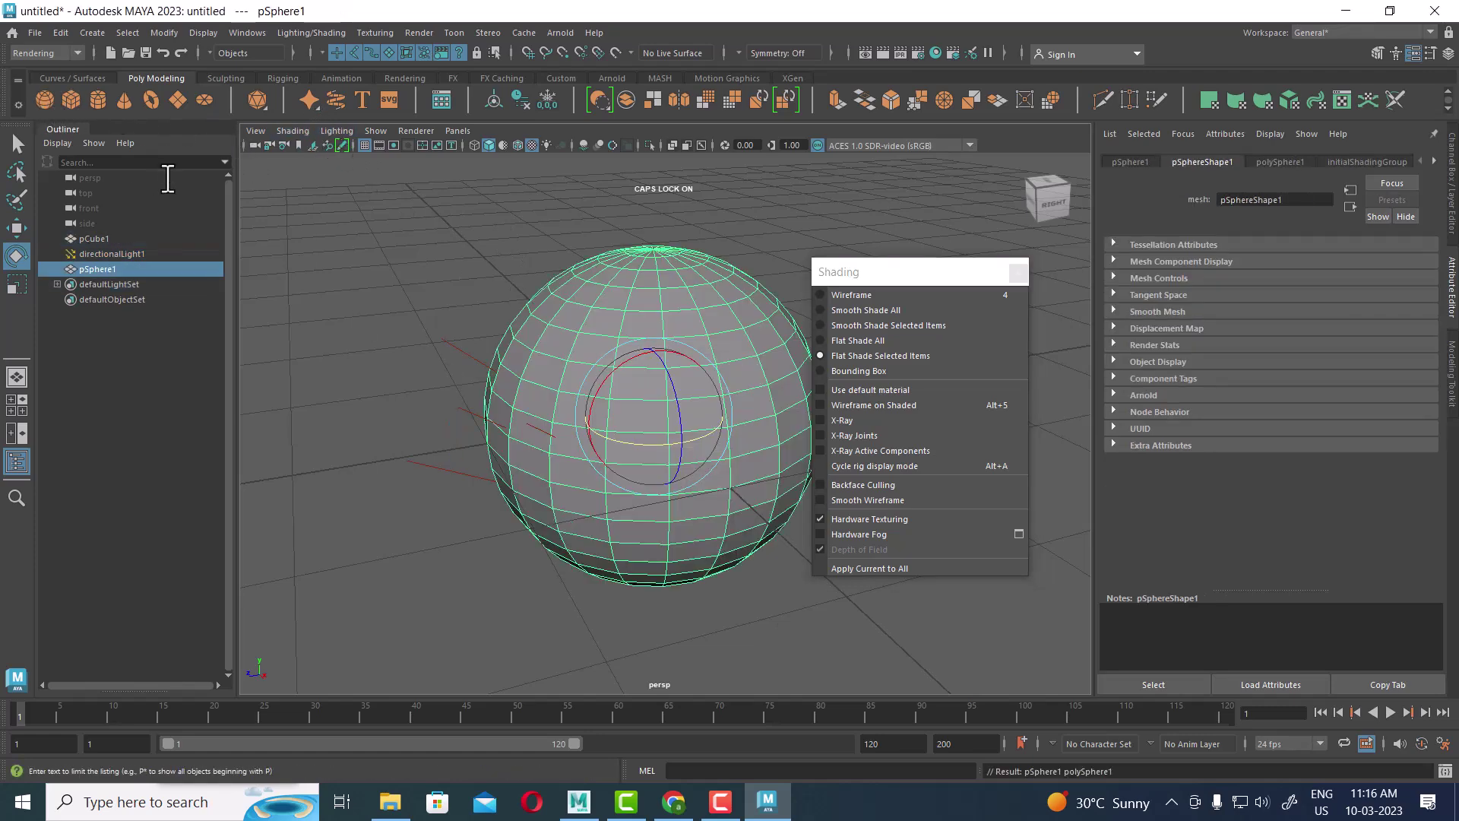
key(w)
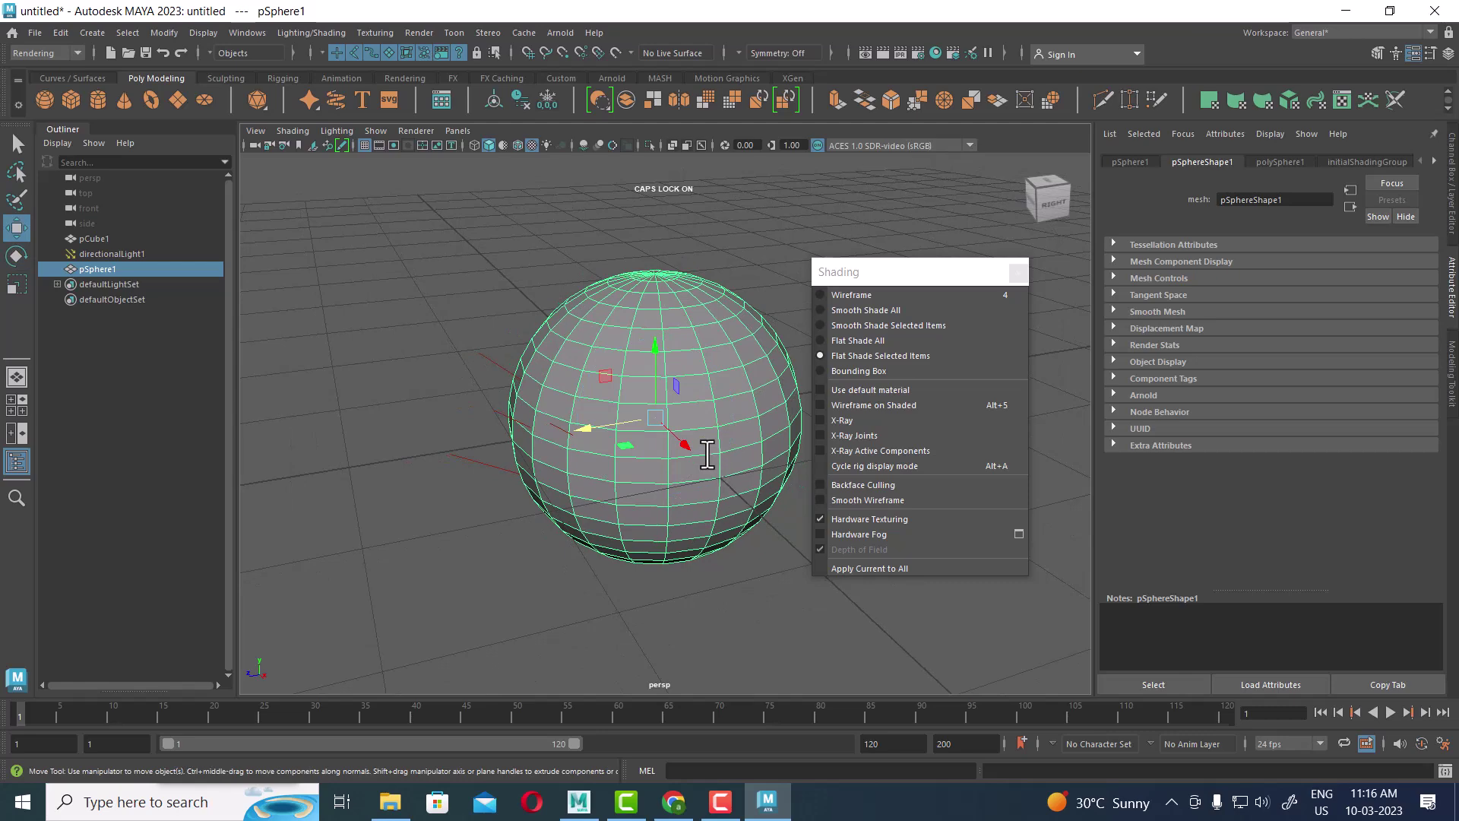
mouse_move(691, 446)
alt+mouse_down()
mouse_move(504, 284)
mouse_move(570, 316)
mouse_move(733, 345)
mouse_move(585, 362)
mouse_move(449, 251)
alt+mouse_up()
Step: Display the sphere and cube as Bounding Box, render the current frame with Arnold and close the render
click(293, 131)
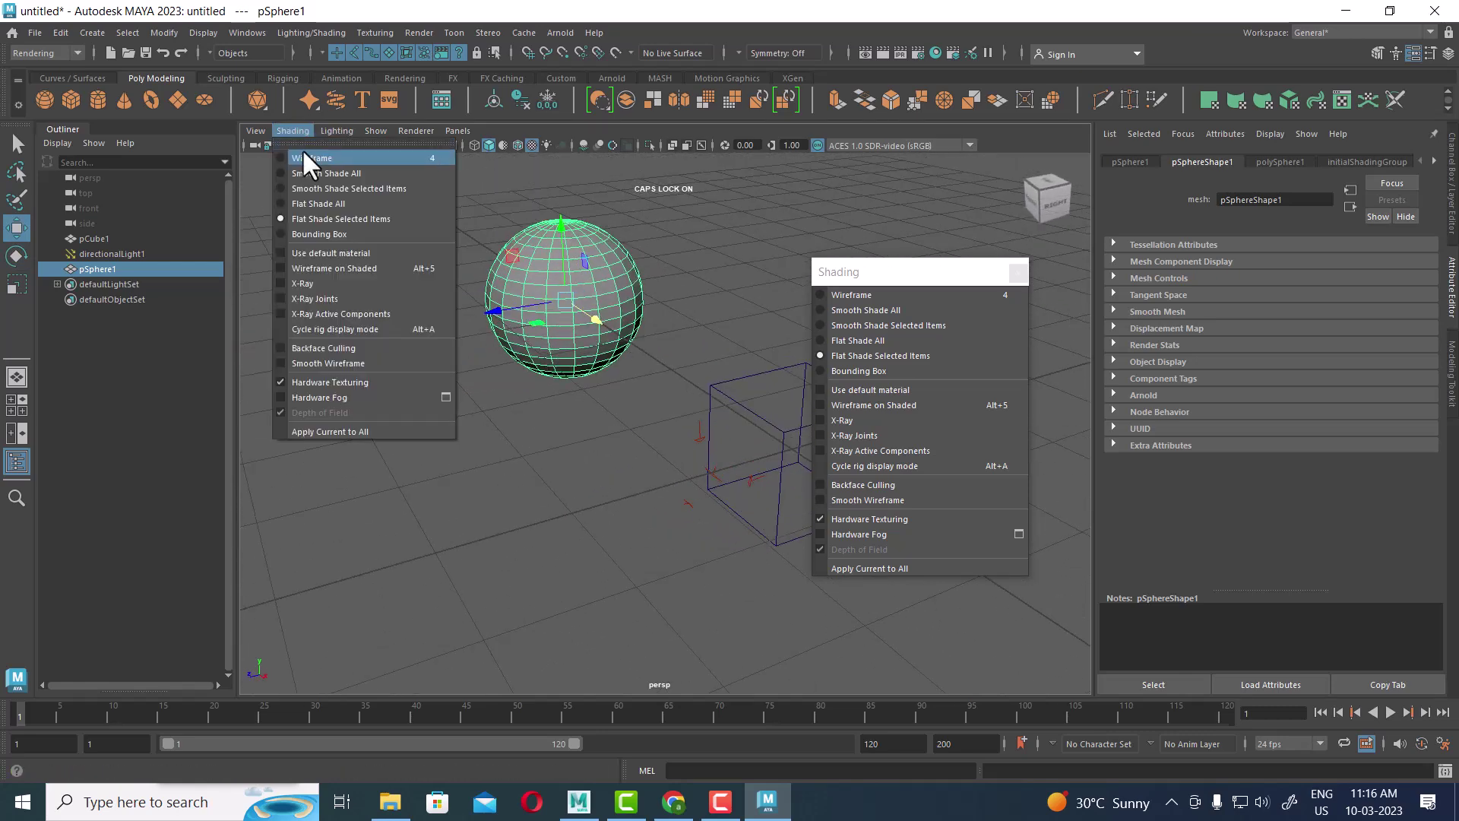
click(346, 234)
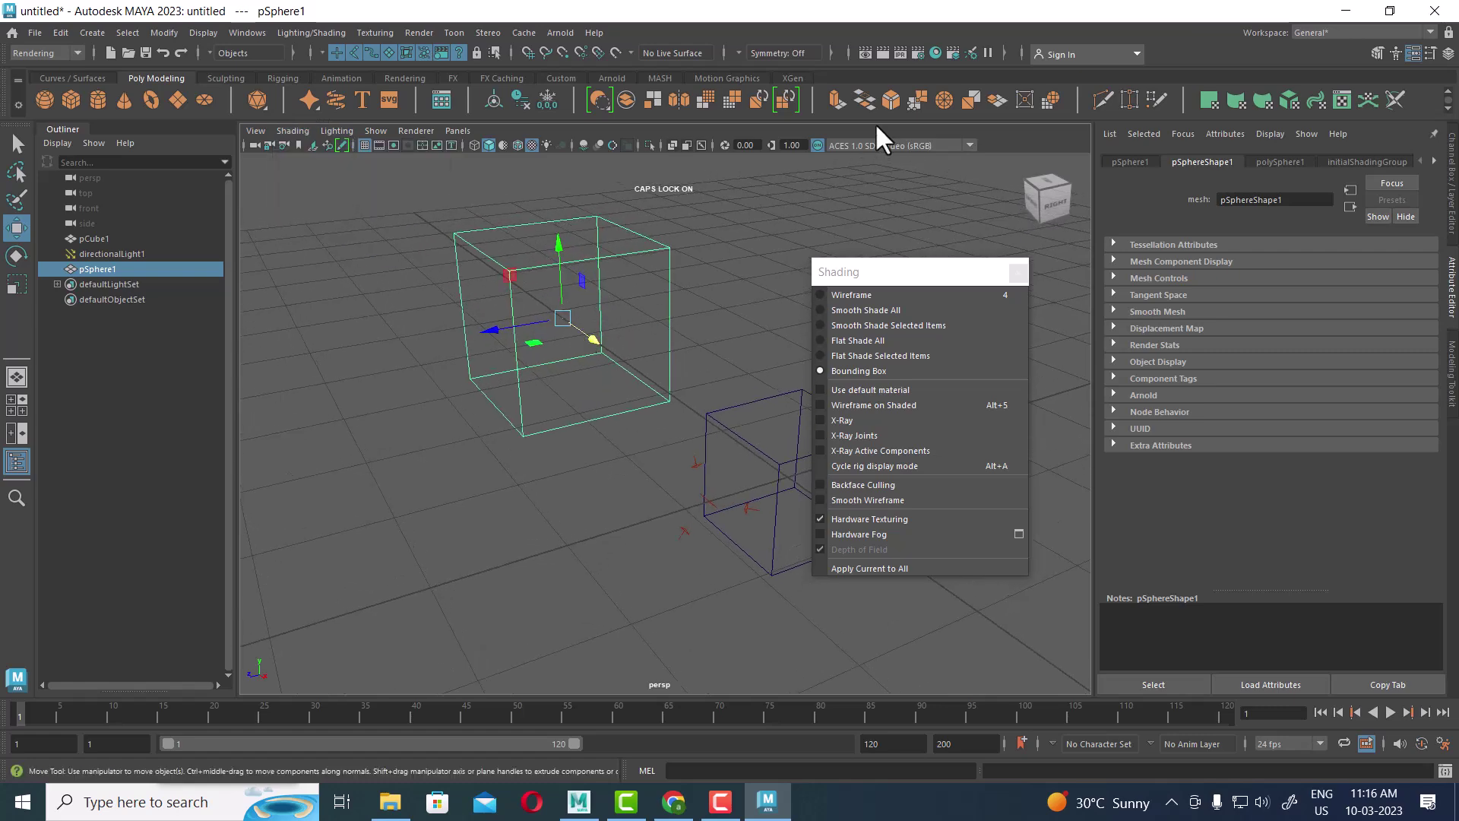
click(881, 53)
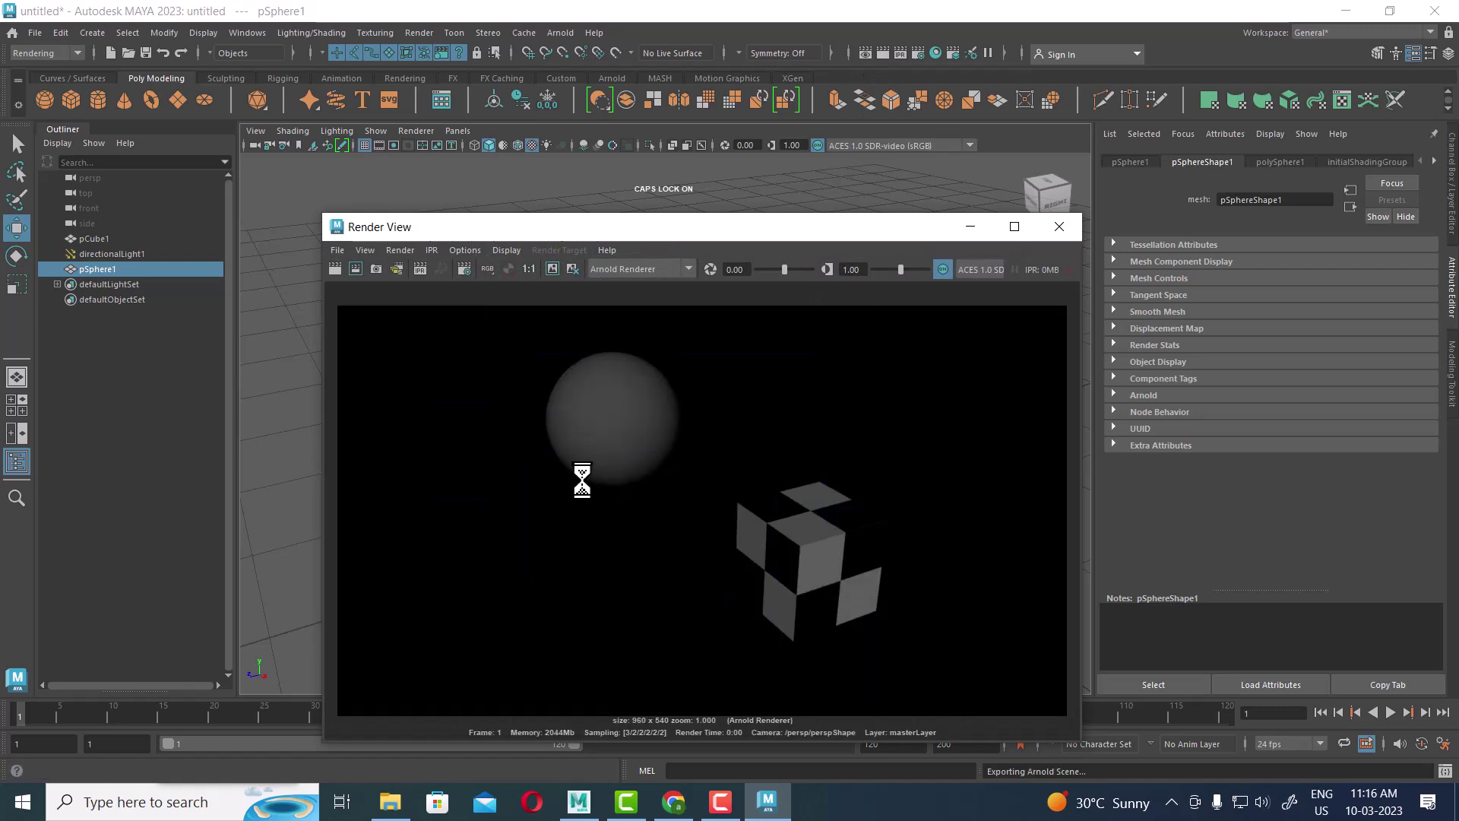
click(1059, 227)
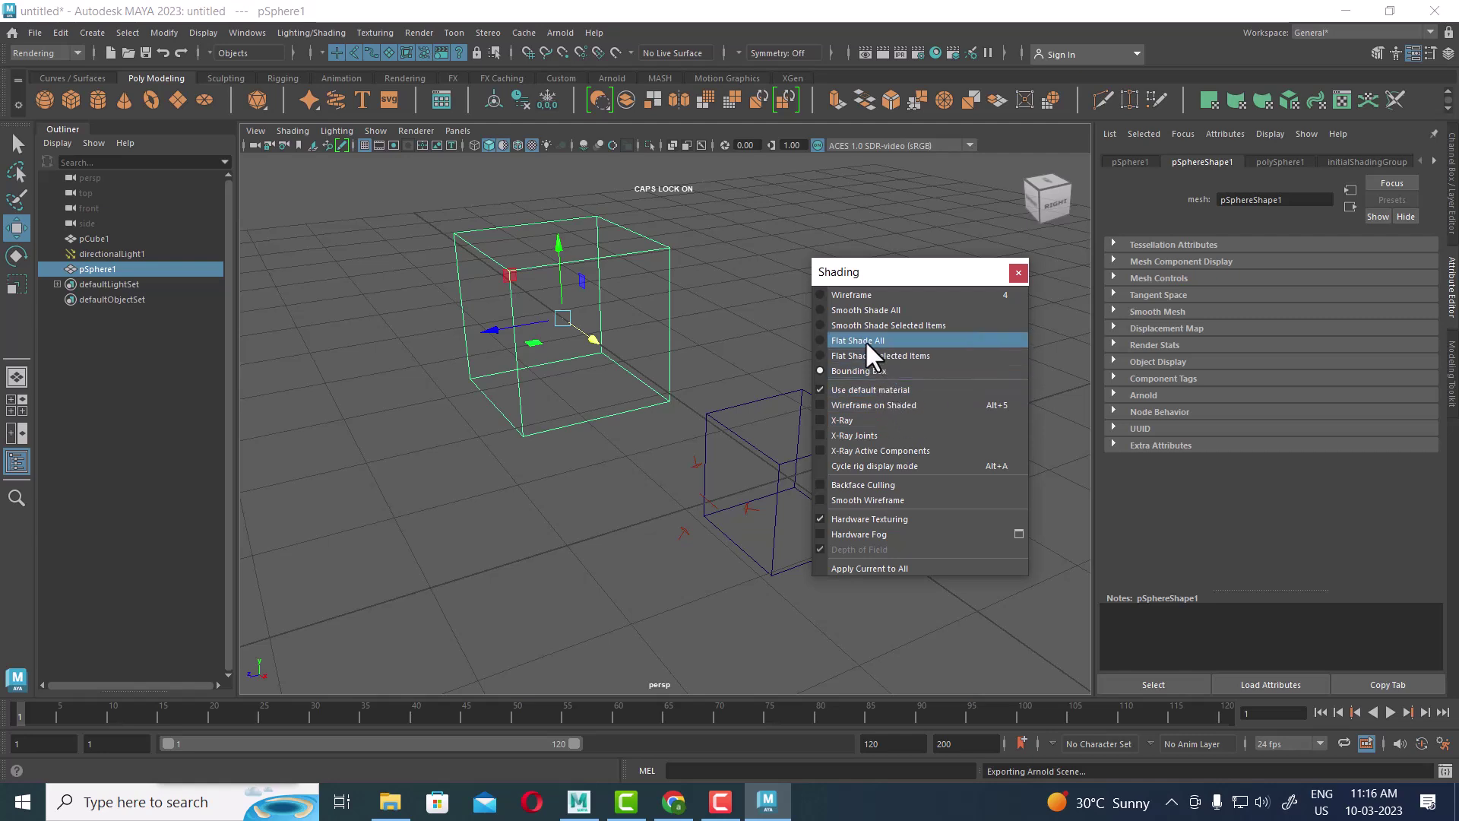
Step: Set the scene to Smooth Shade All and try Wireframe on Shaded on the sphere and cube, leaving it off
click(862, 297)
click(866, 310)
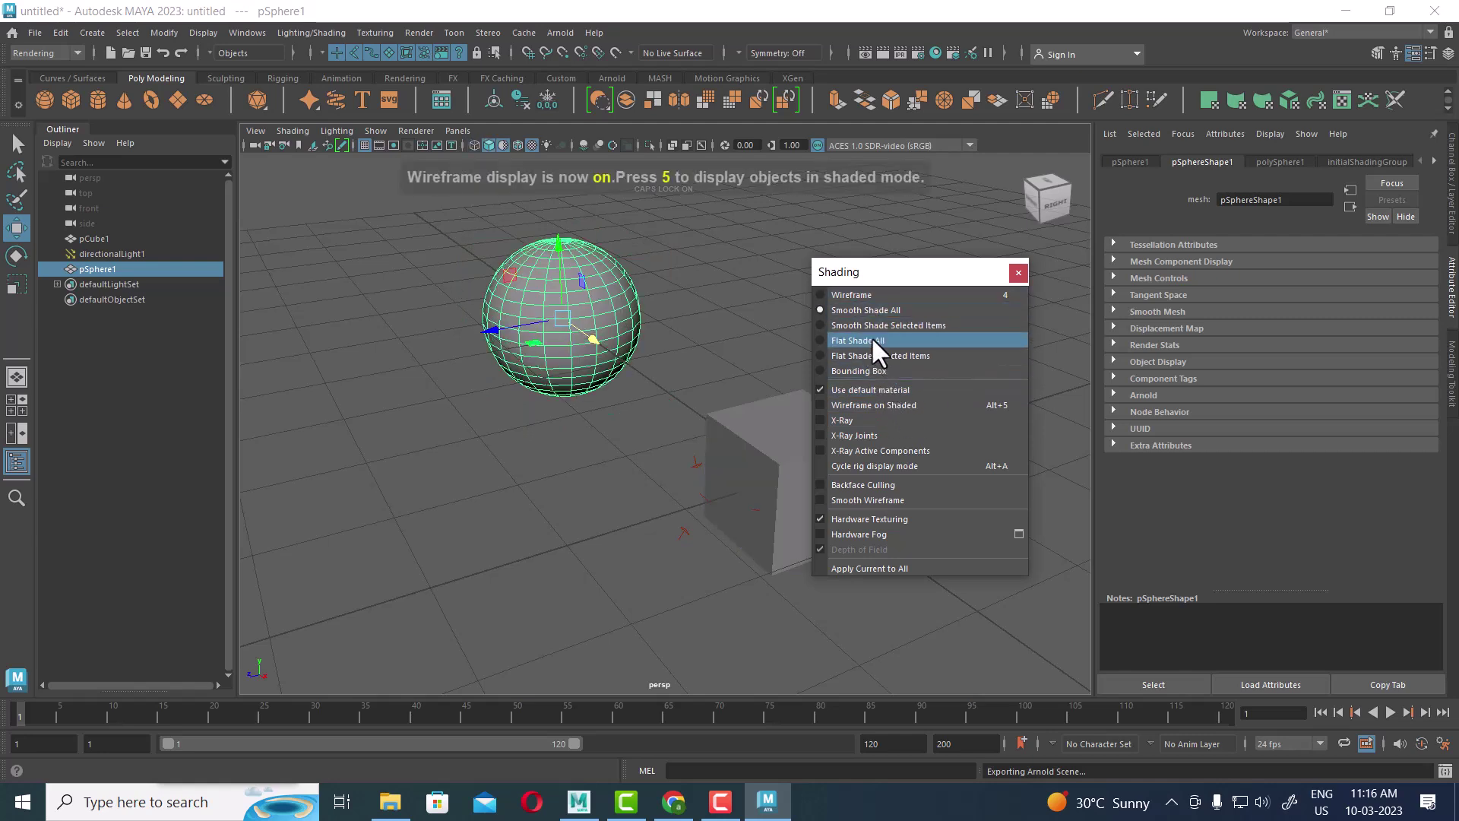
click(888, 400)
mouse_move(697, 423)
alt+mouse_down()
mouse_move(580, 450)
mouse_move(595, 465)
alt+mouse_up()
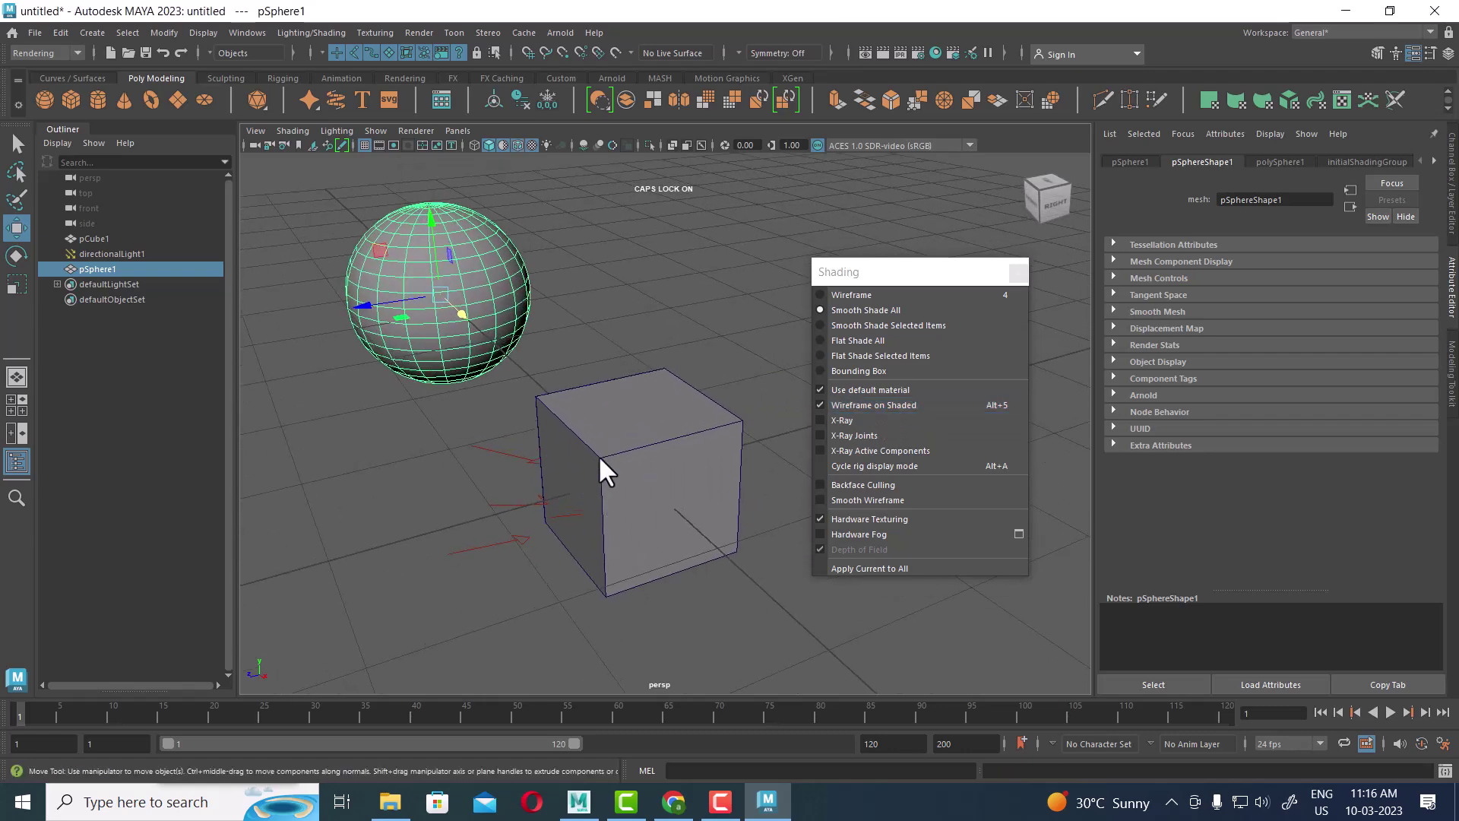
click(471, 532)
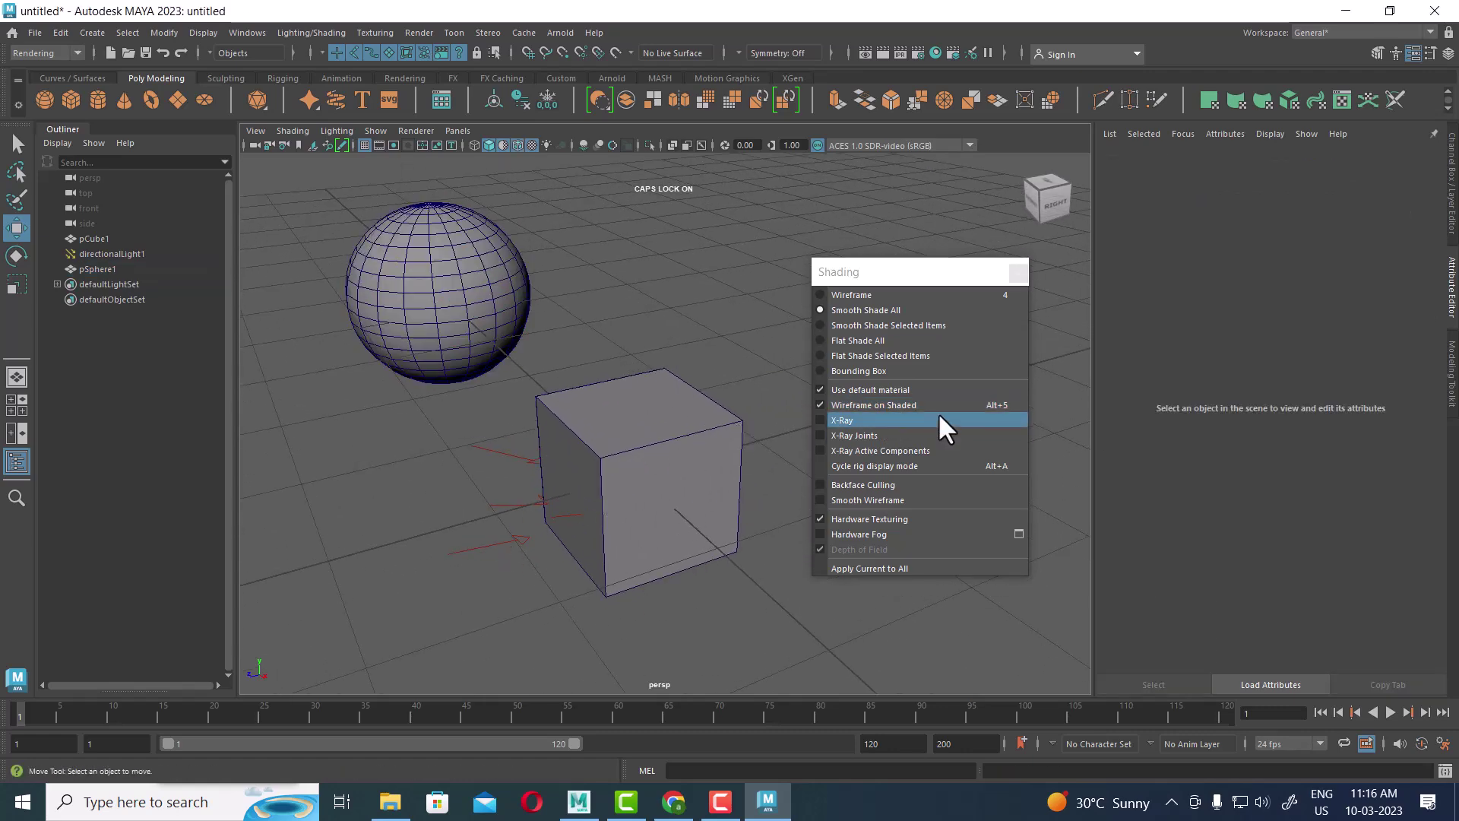
click(905, 409)
click(905, 409)
click(905, 409)
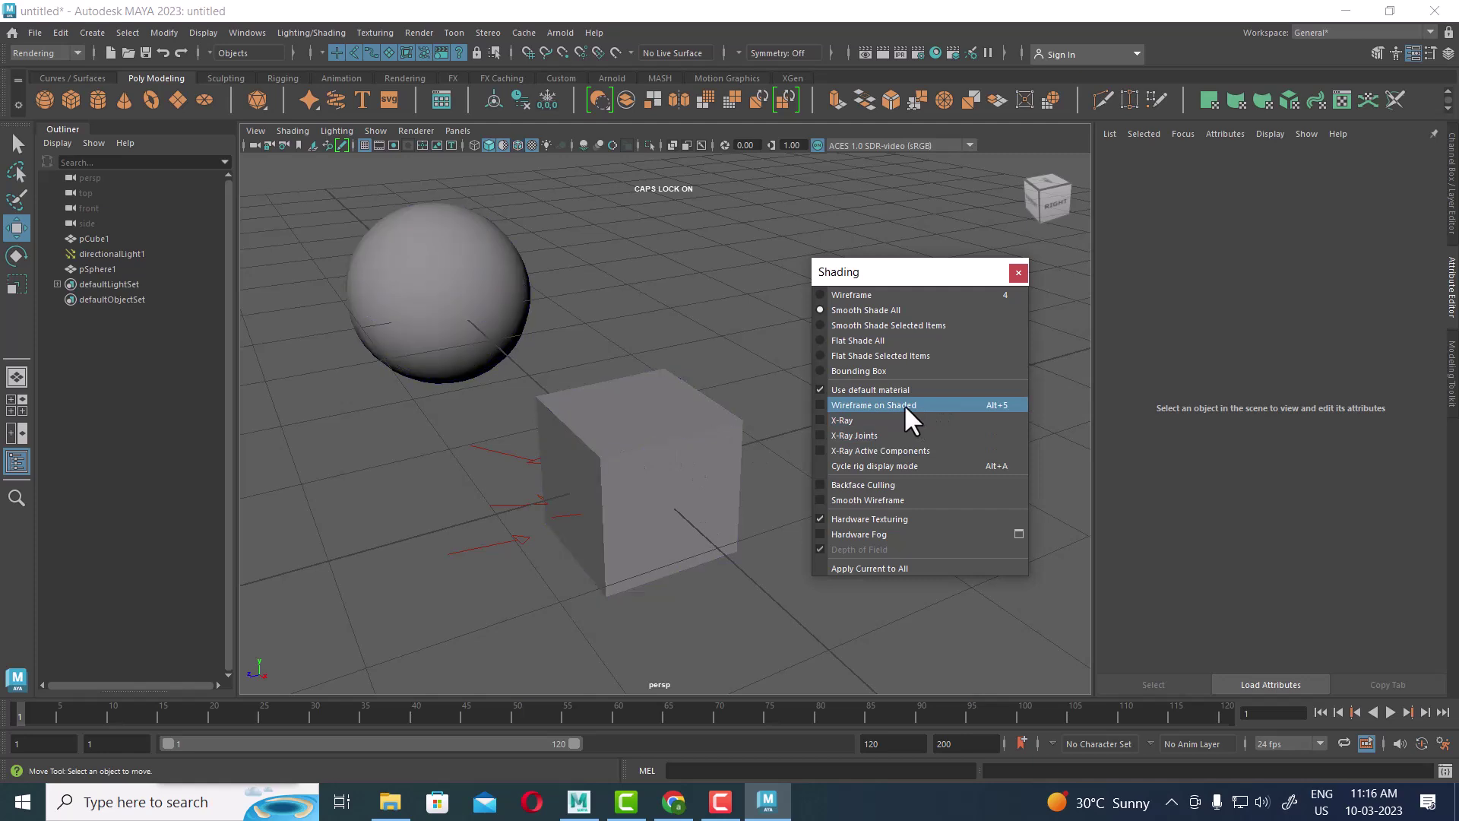
Step: Try the X-Ray display on the sphere and cube and turn it off again
click(866, 426)
click(866, 425)
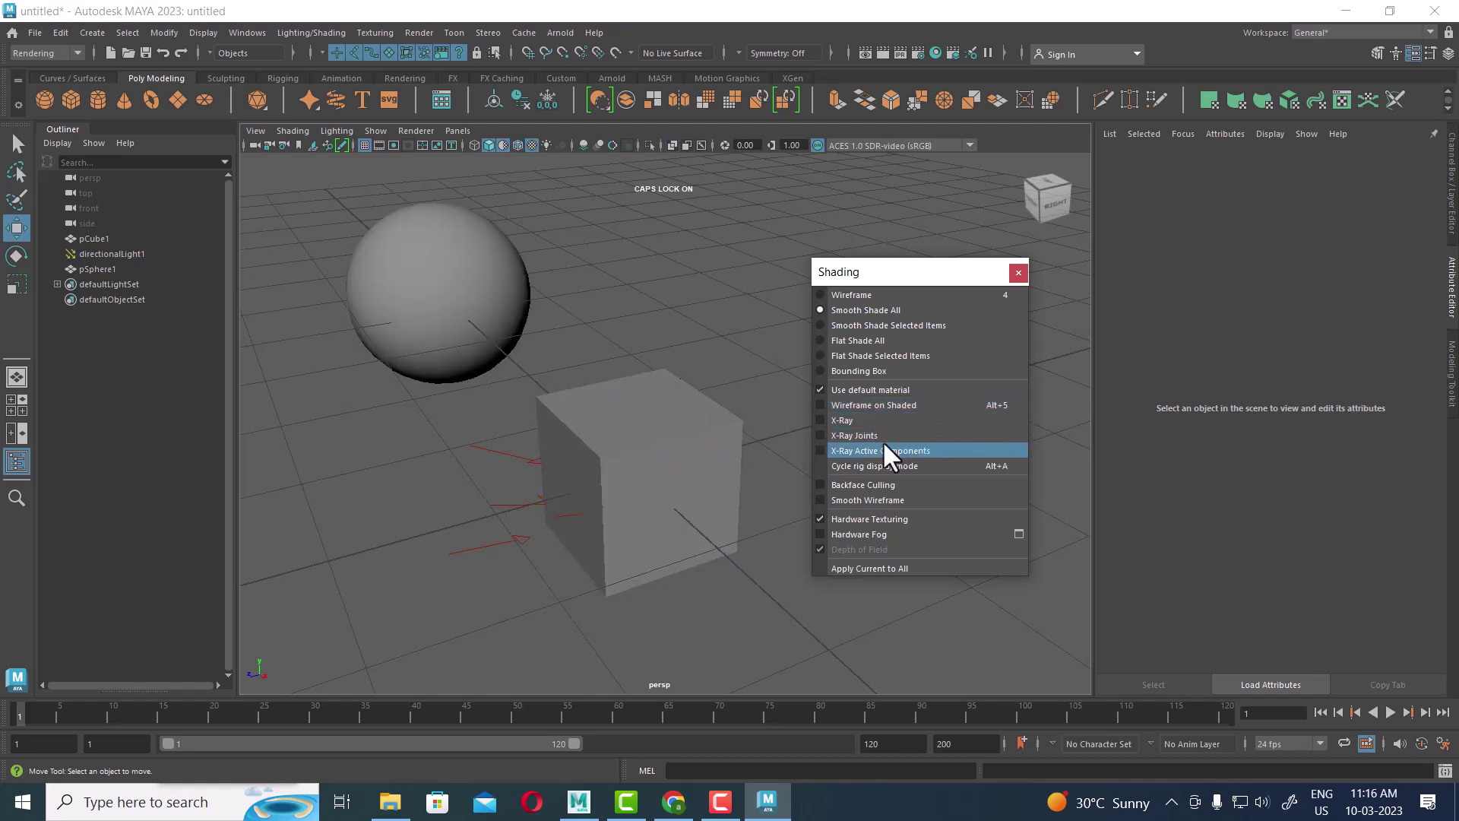
click(885, 439)
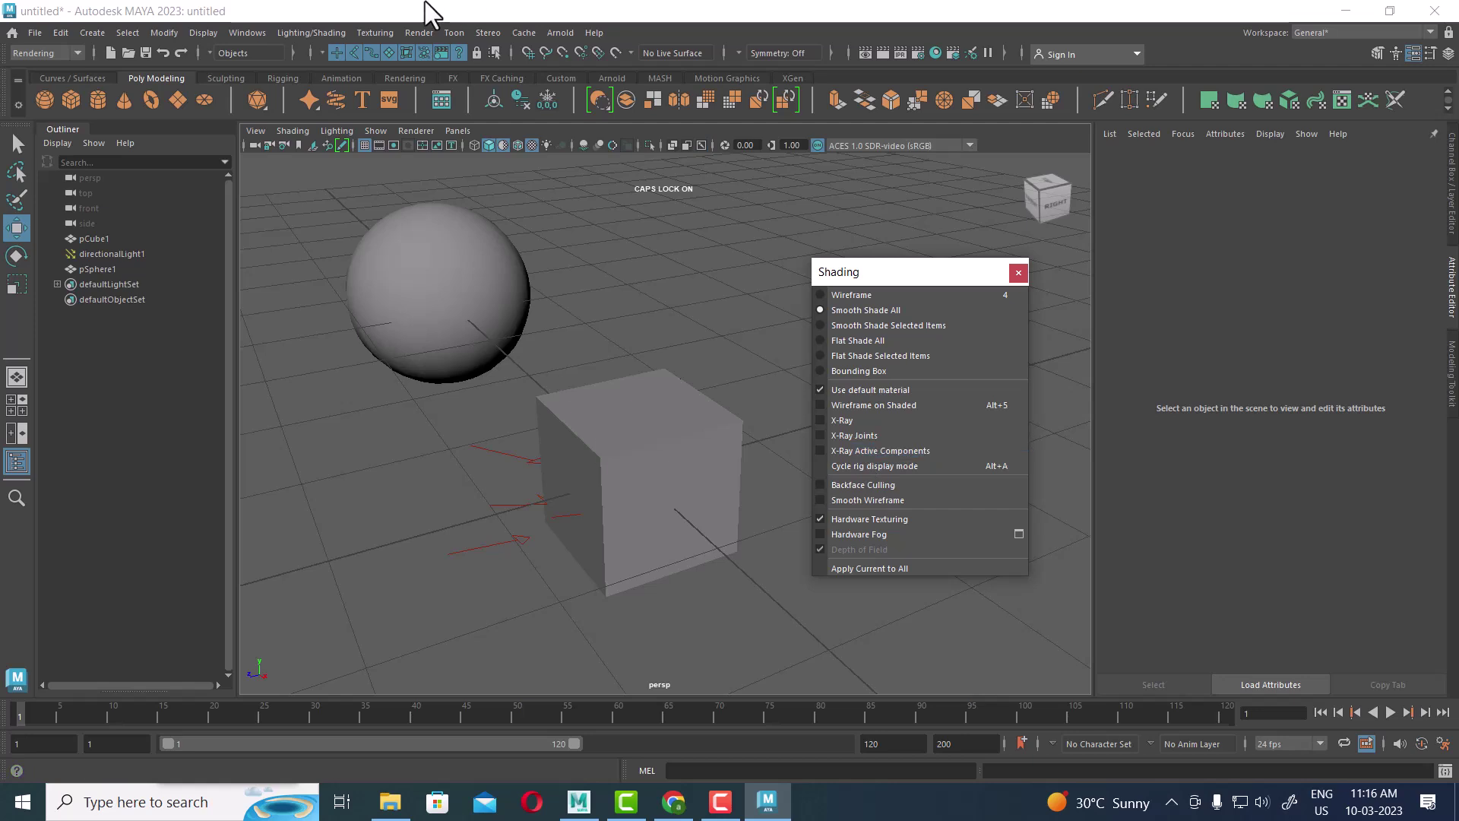
Step: Switch to the Rigging menu set and draw a three-joint chain that bends behind the cube
click(68, 52)
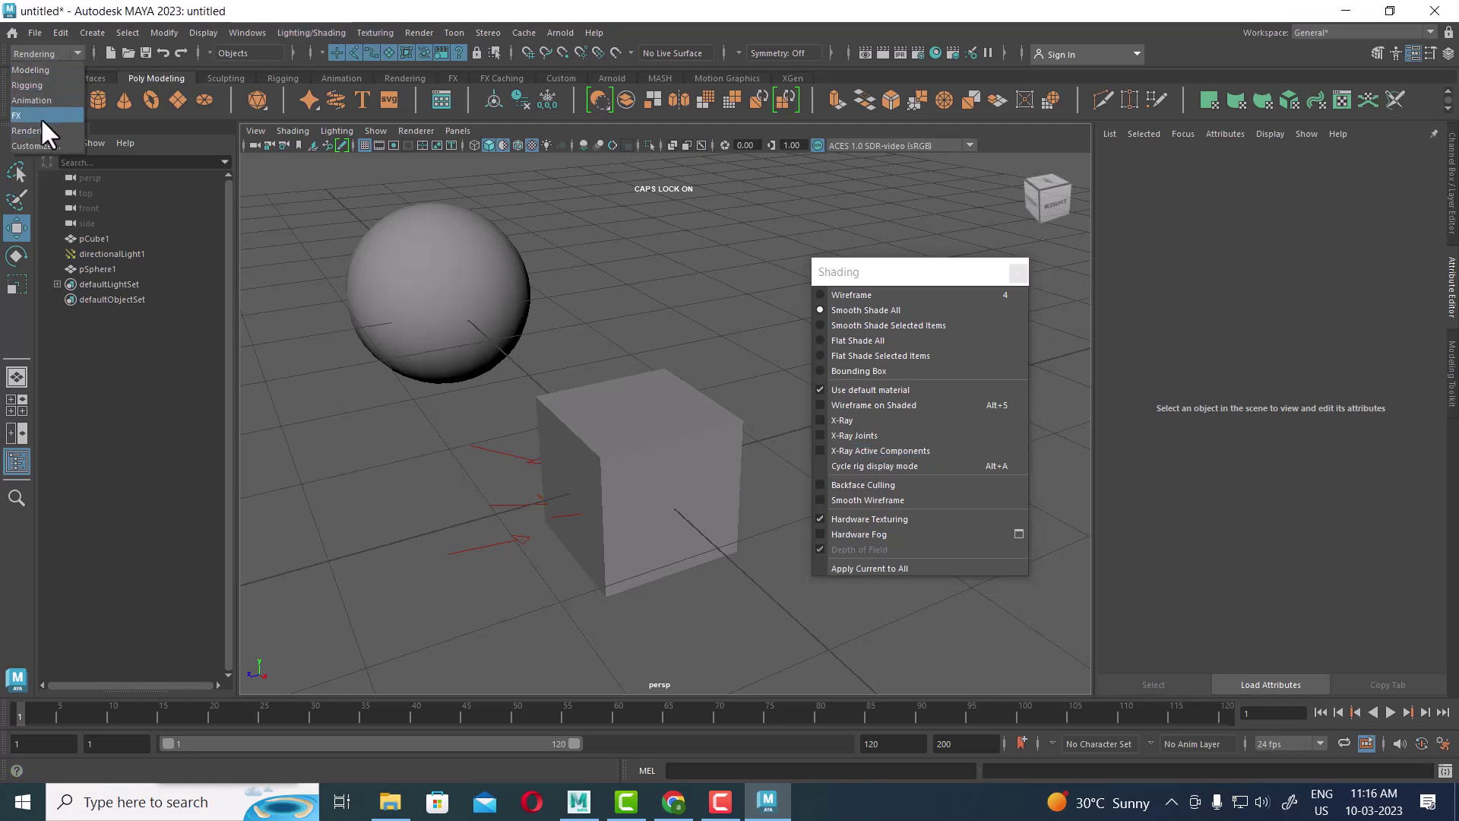
click(30, 85)
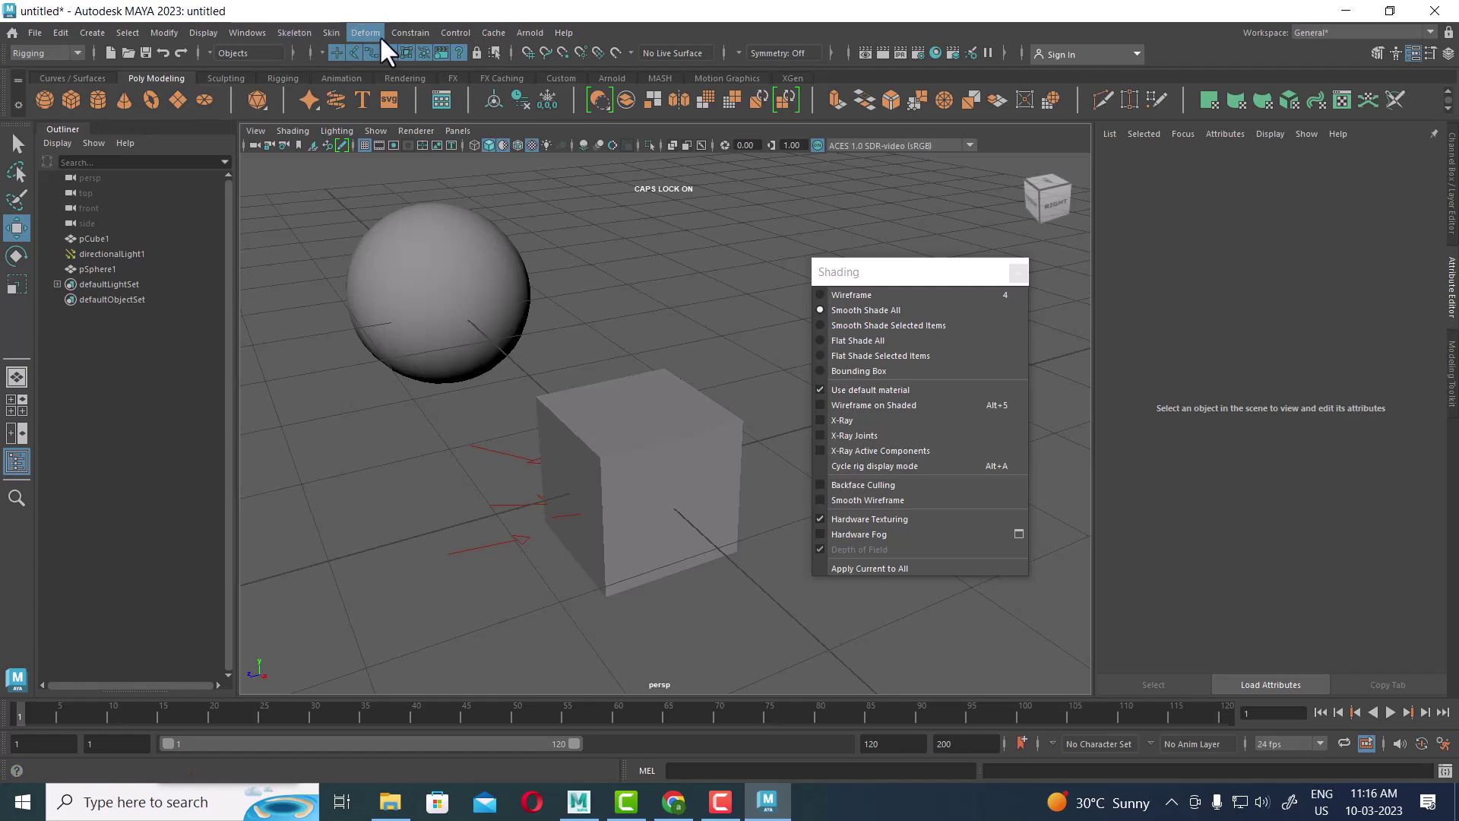
click(332, 32)
click(334, 88)
alt+drag(494, 379, 495, 521)
click(403, 599)
click(596, 389)
drag(651, 390, 834, 501)
key(Return)
key(w)
click(472, 602)
click(446, 639)
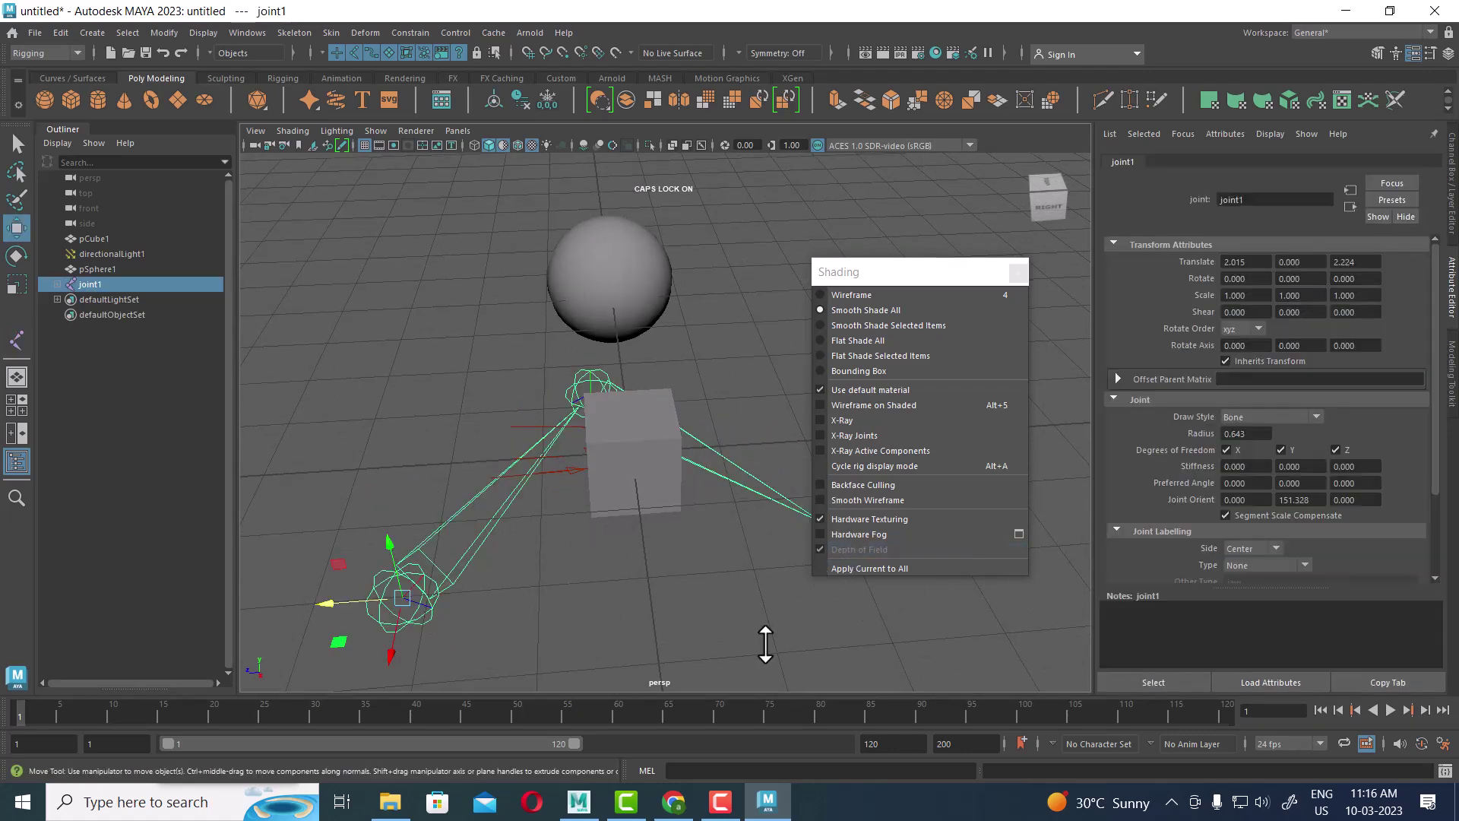
Step: Turn on X-Ray and X-Ray Joints to view the joint chain through the cube, and deselect the chain
click(904, 423)
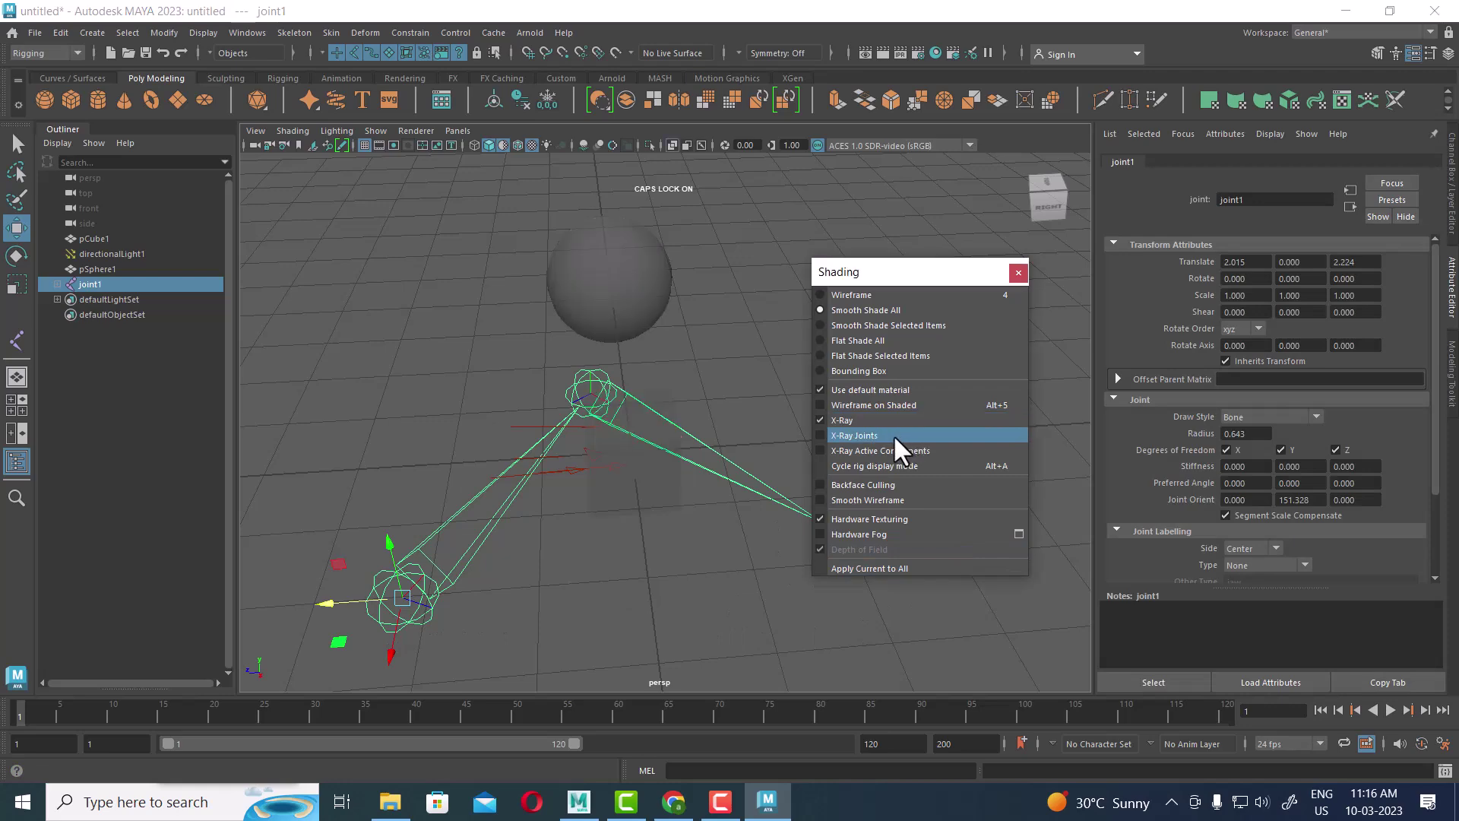
click(892, 434)
click(562, 628)
drag(395, 627, 395, 627)
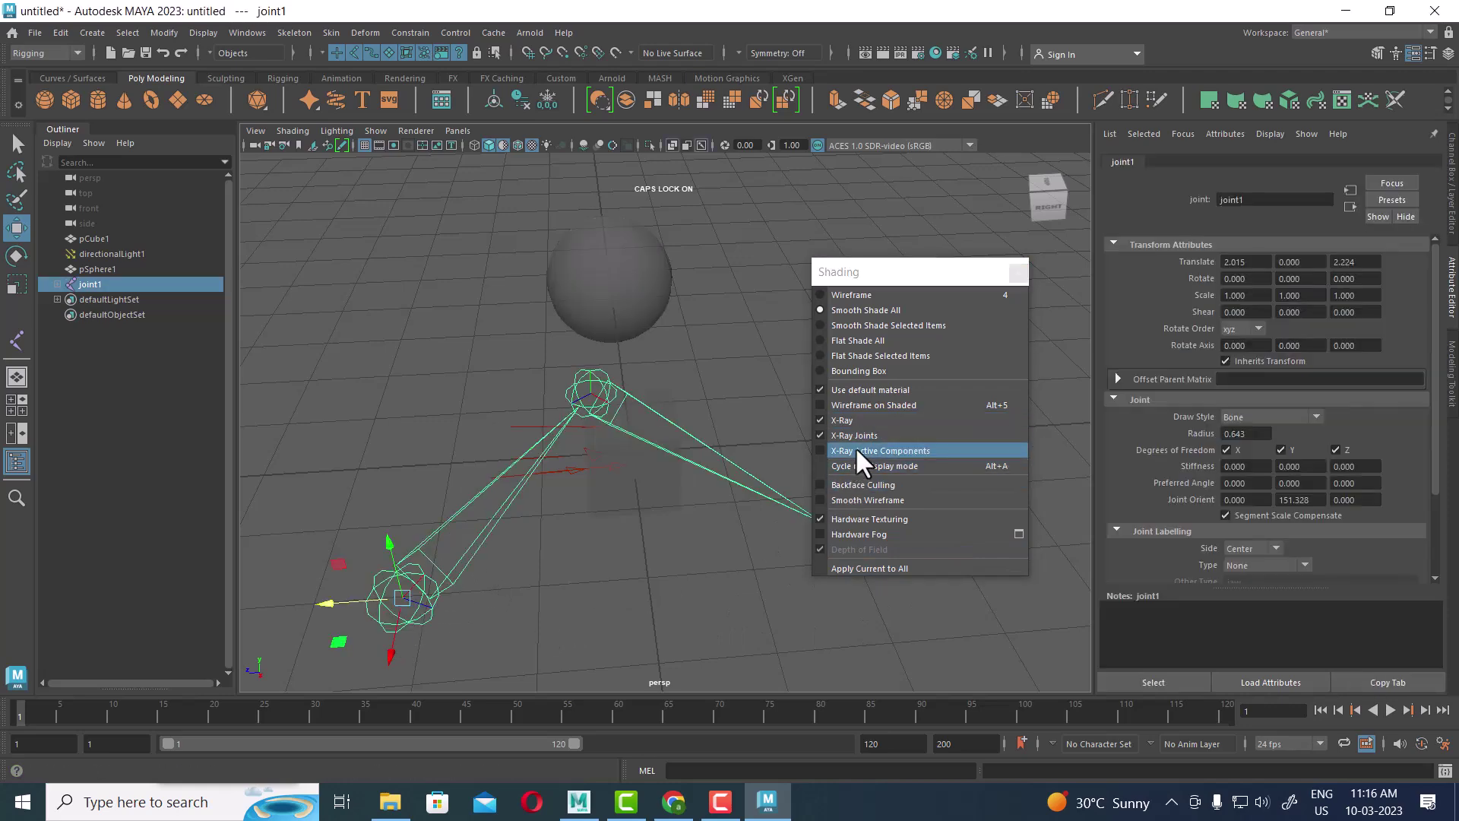
click(855, 436)
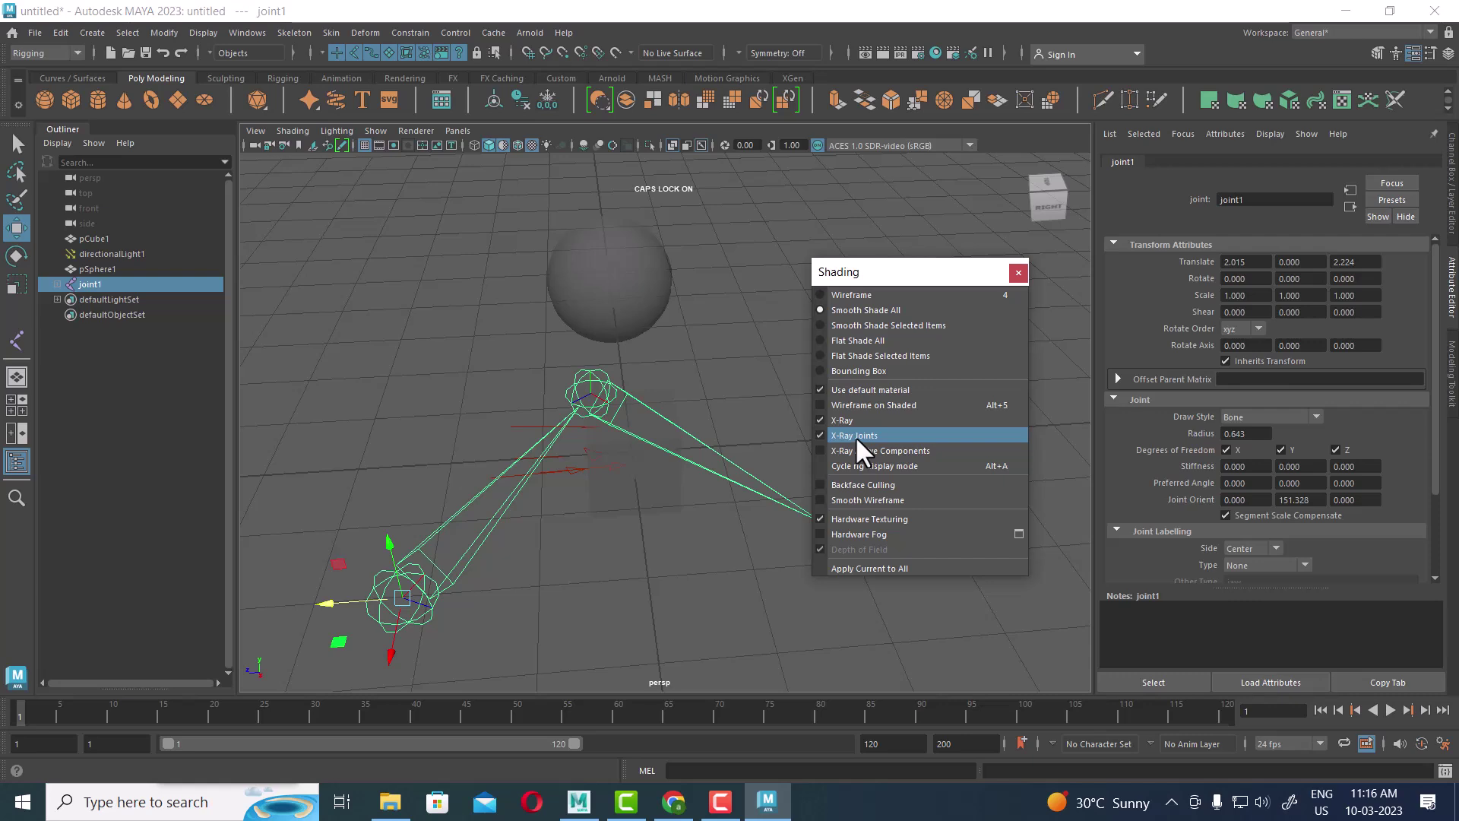
click(855, 436)
click(582, 418)
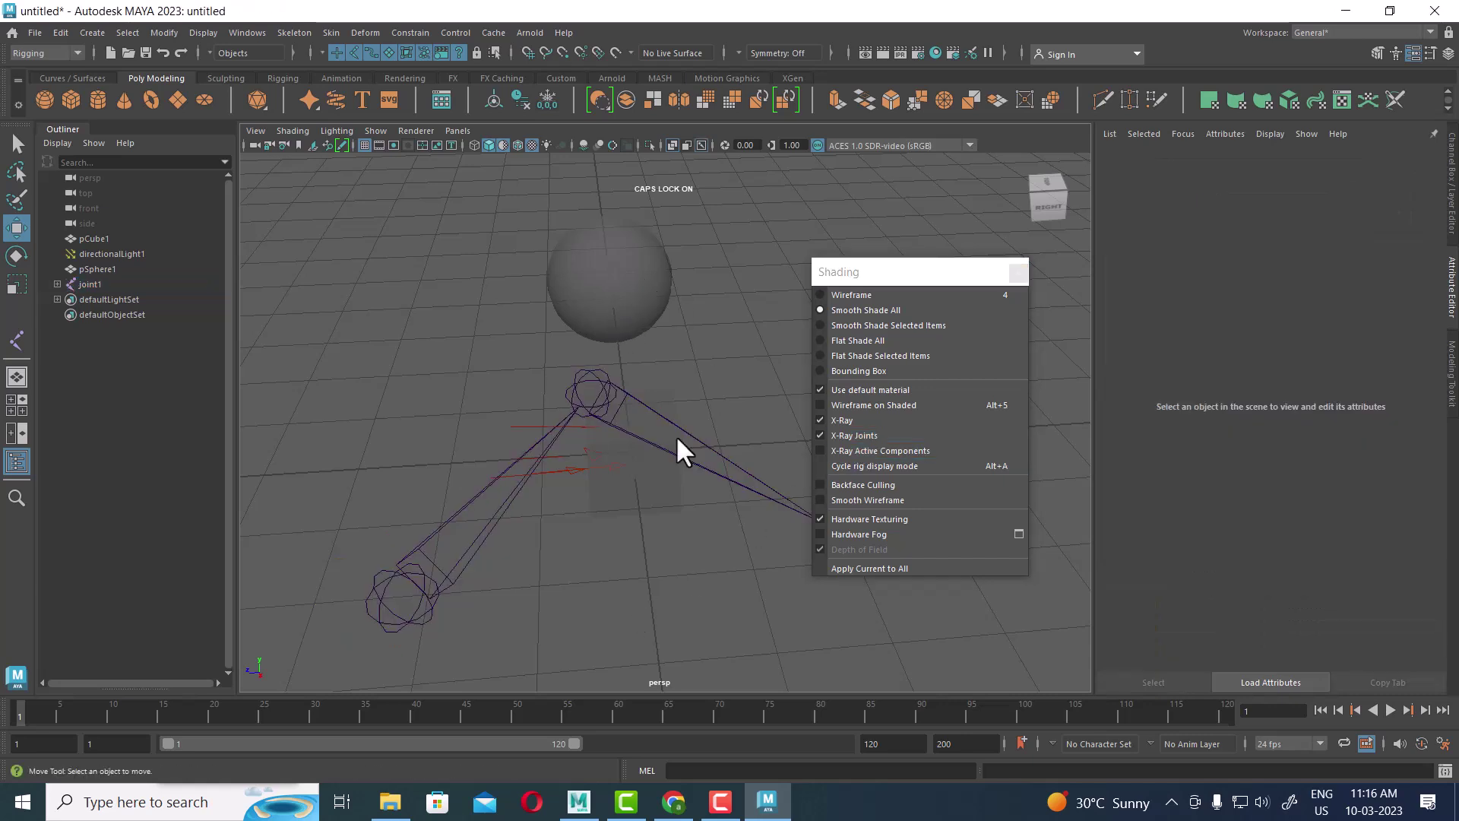
Step: Turn off X-Ray and compare X-Ray Joints with X-Ray Active Components, leaving both off
click(838, 419)
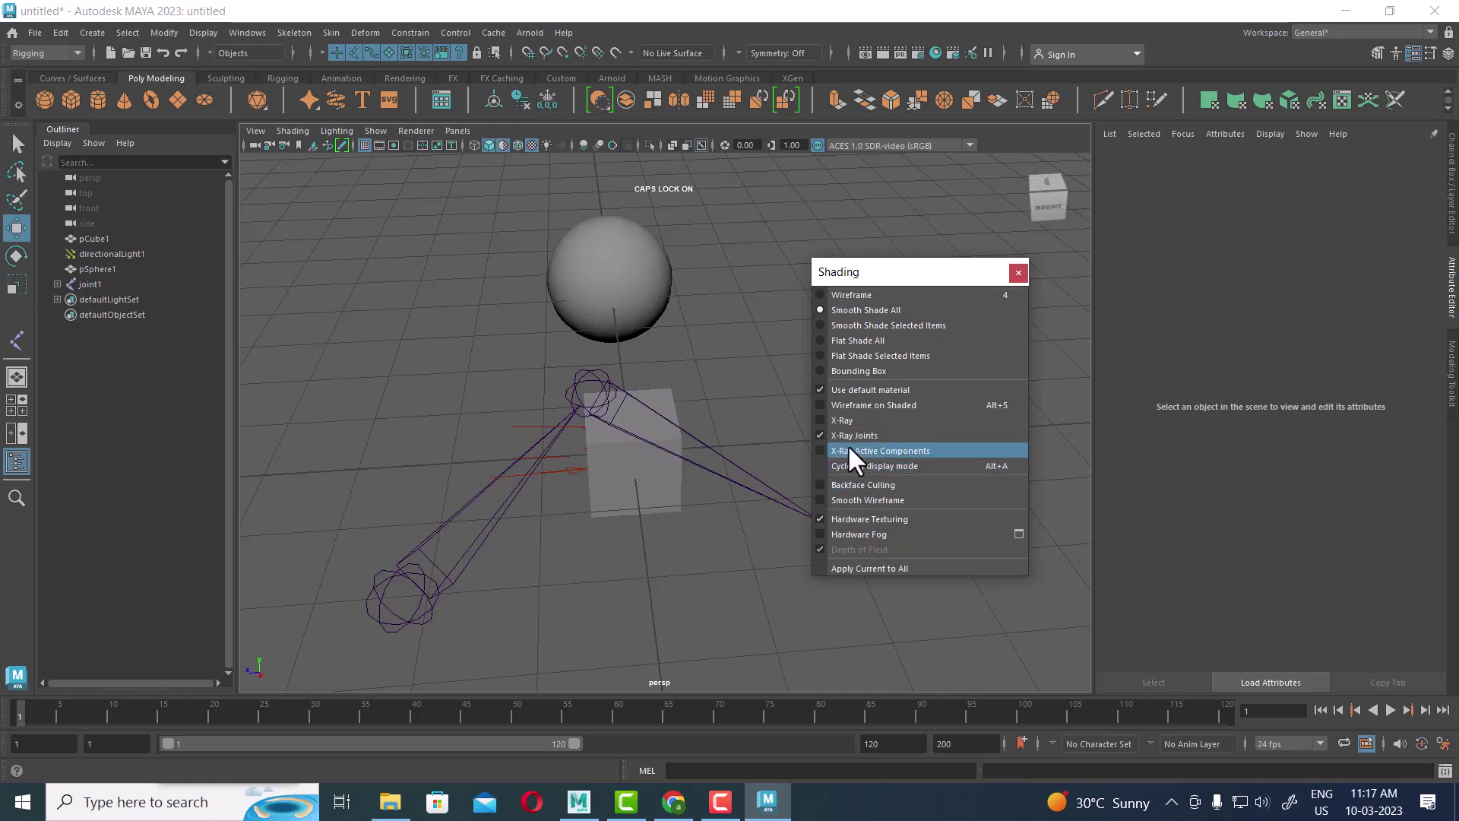
click(862, 450)
click(840, 436)
click(857, 436)
click(863, 449)
click(859, 436)
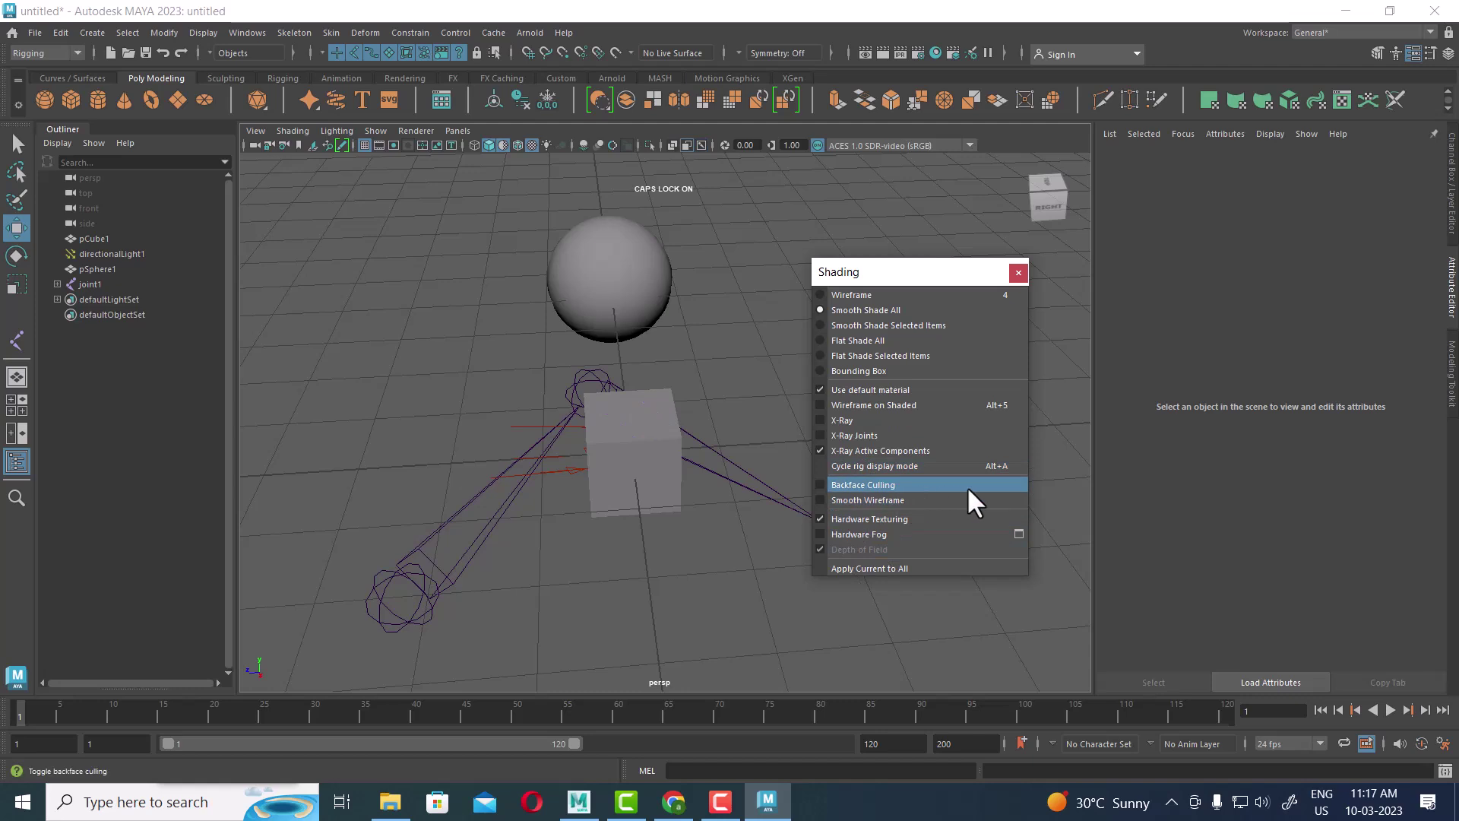
click(859, 450)
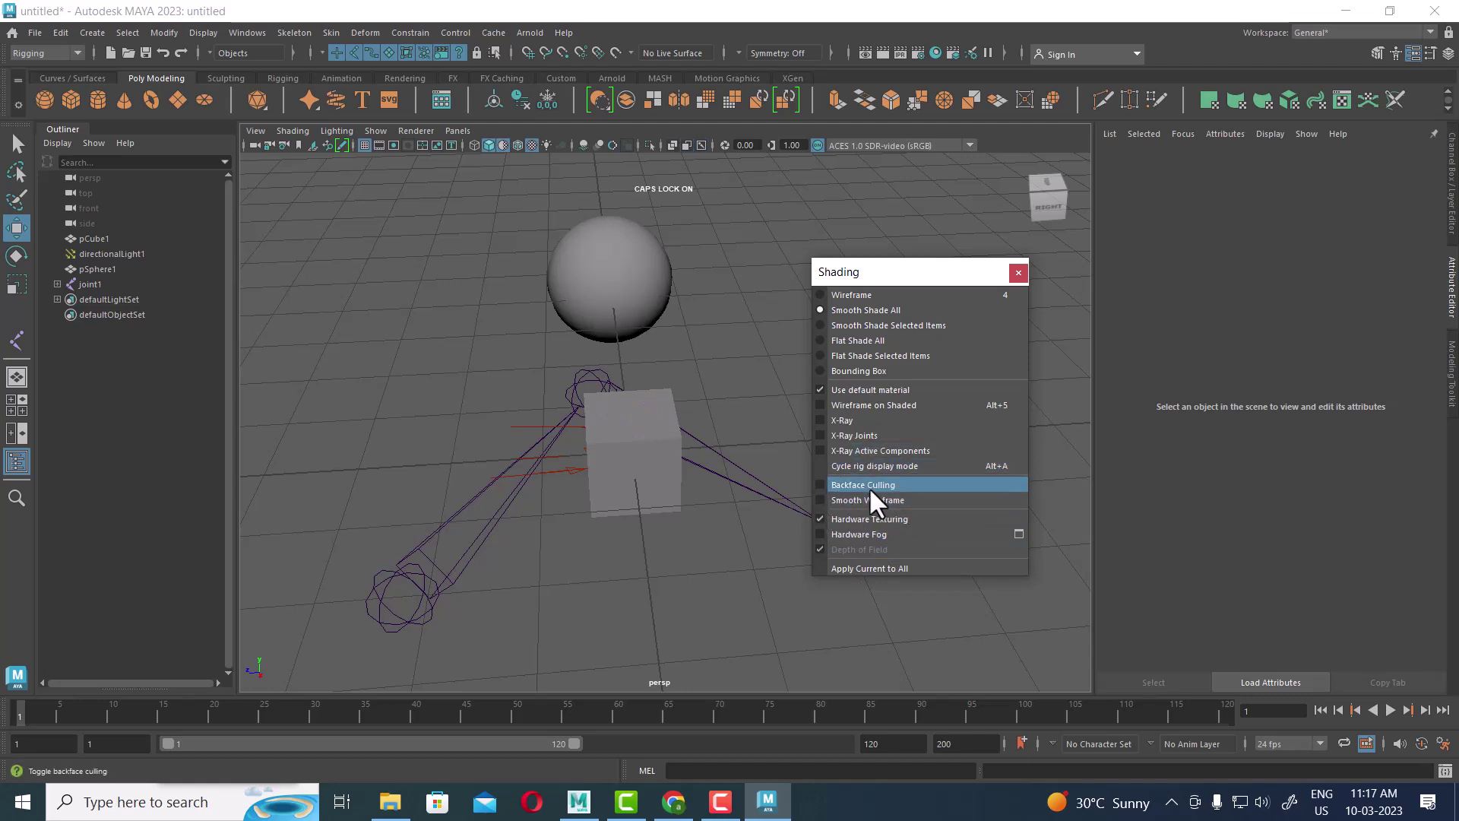
Step: Turn on Backface Culling and put the sphere in vertex mode to select its vertices
click(863, 485)
click(664, 425)
click(662, 289)
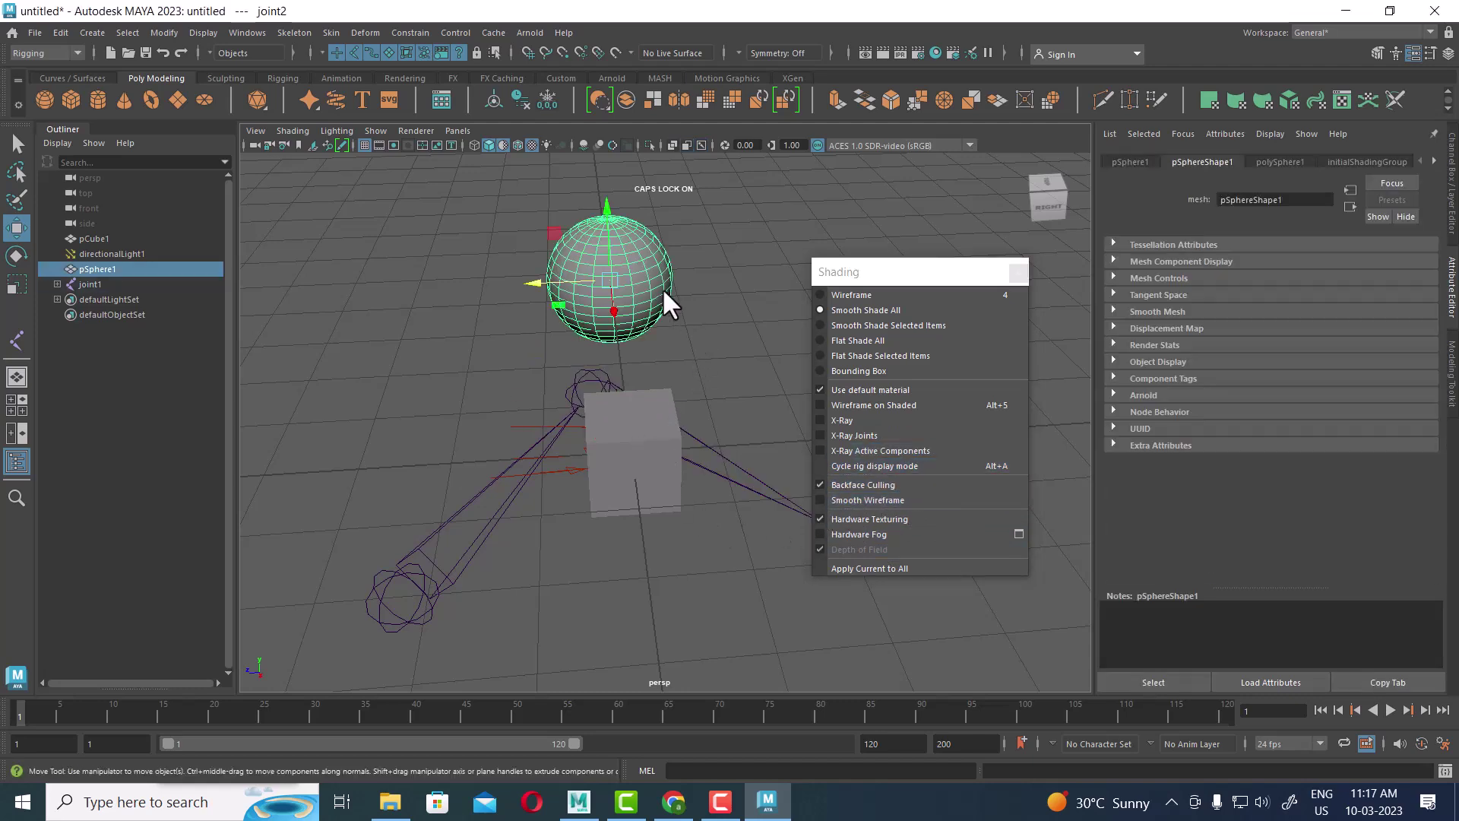
right_click(771, 249)
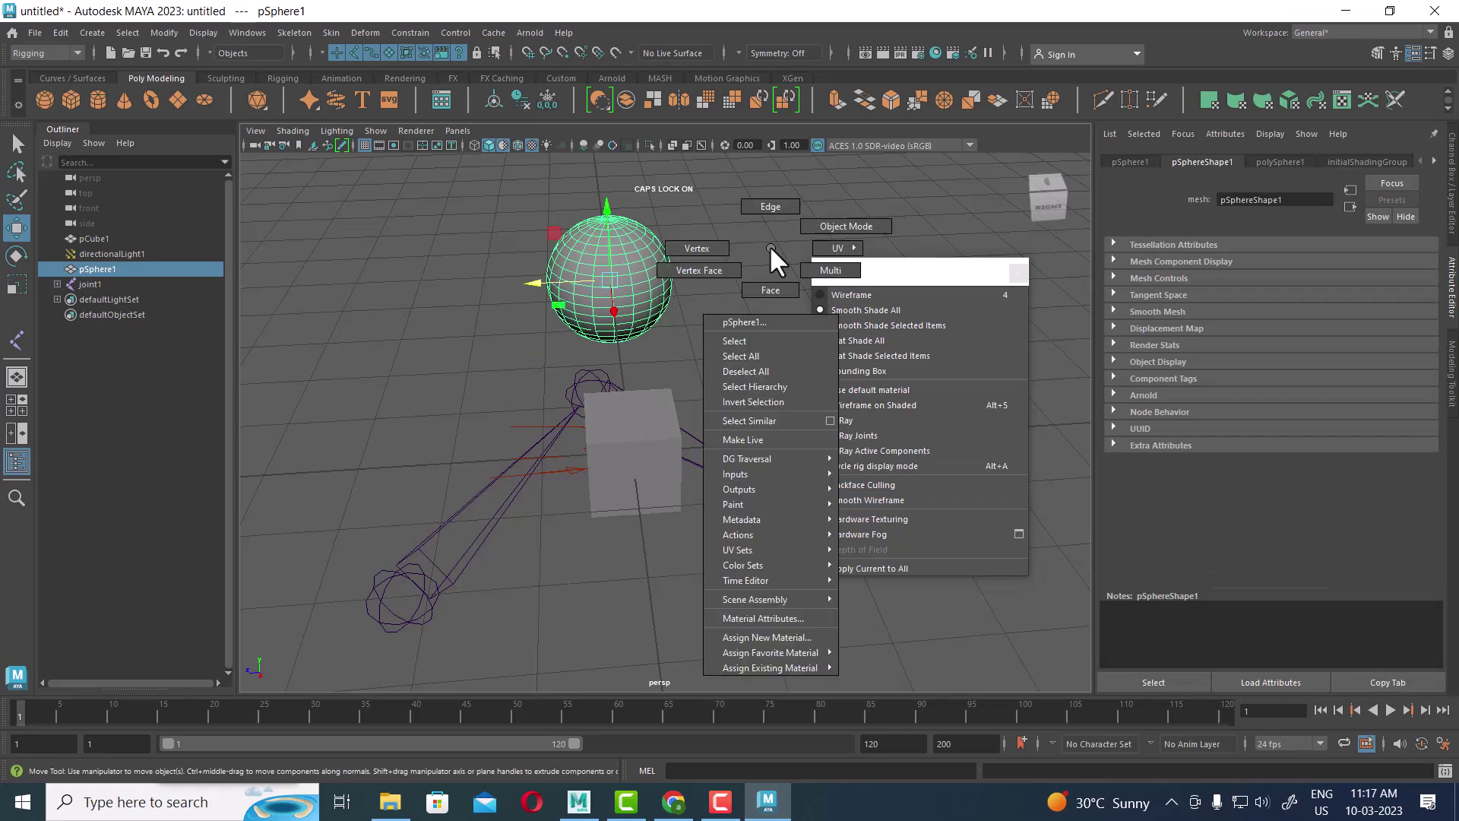
click(632, 257)
drag(446, 185, 791, 408)
click(791, 407)
Step: Reselect all of the sphere's vertices, inspect them from behind, and turn Backface Culling off
alt+drag(655, 283, 677, 299)
click(433, 323)
alt+drag(434, 323, 613, 309)
right_click(637, 280)
click(564, 279)
drag(631, 490, 652, 495)
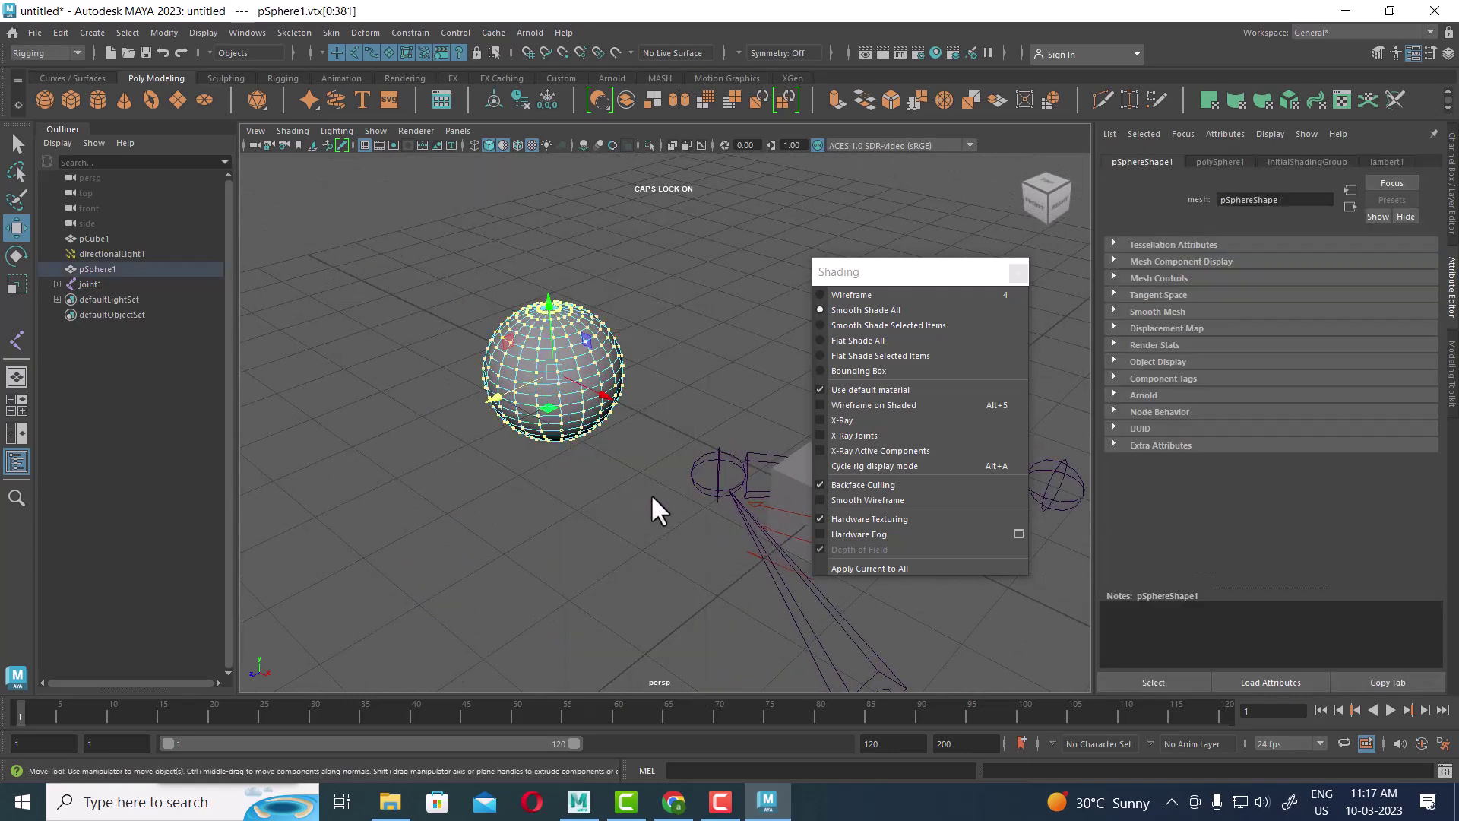
mouse_move(667, 545)
alt+mouse_down()
mouse_move(440, 420)
mouse_move(514, 449)
mouse_move(459, 488)
mouse_move(516, 467)
mouse_move(578, 494)
alt+mouse_up()
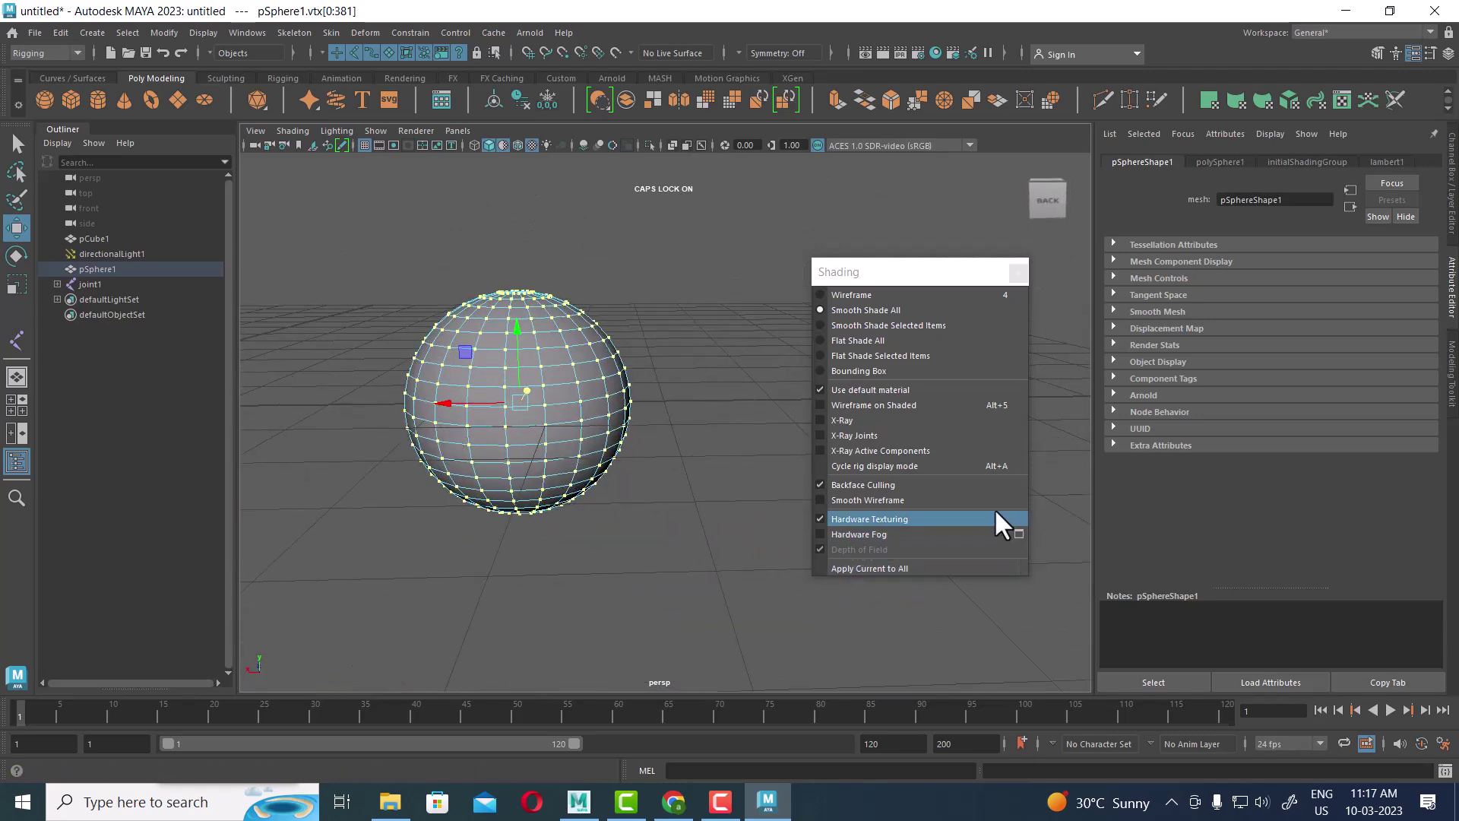
click(941, 484)
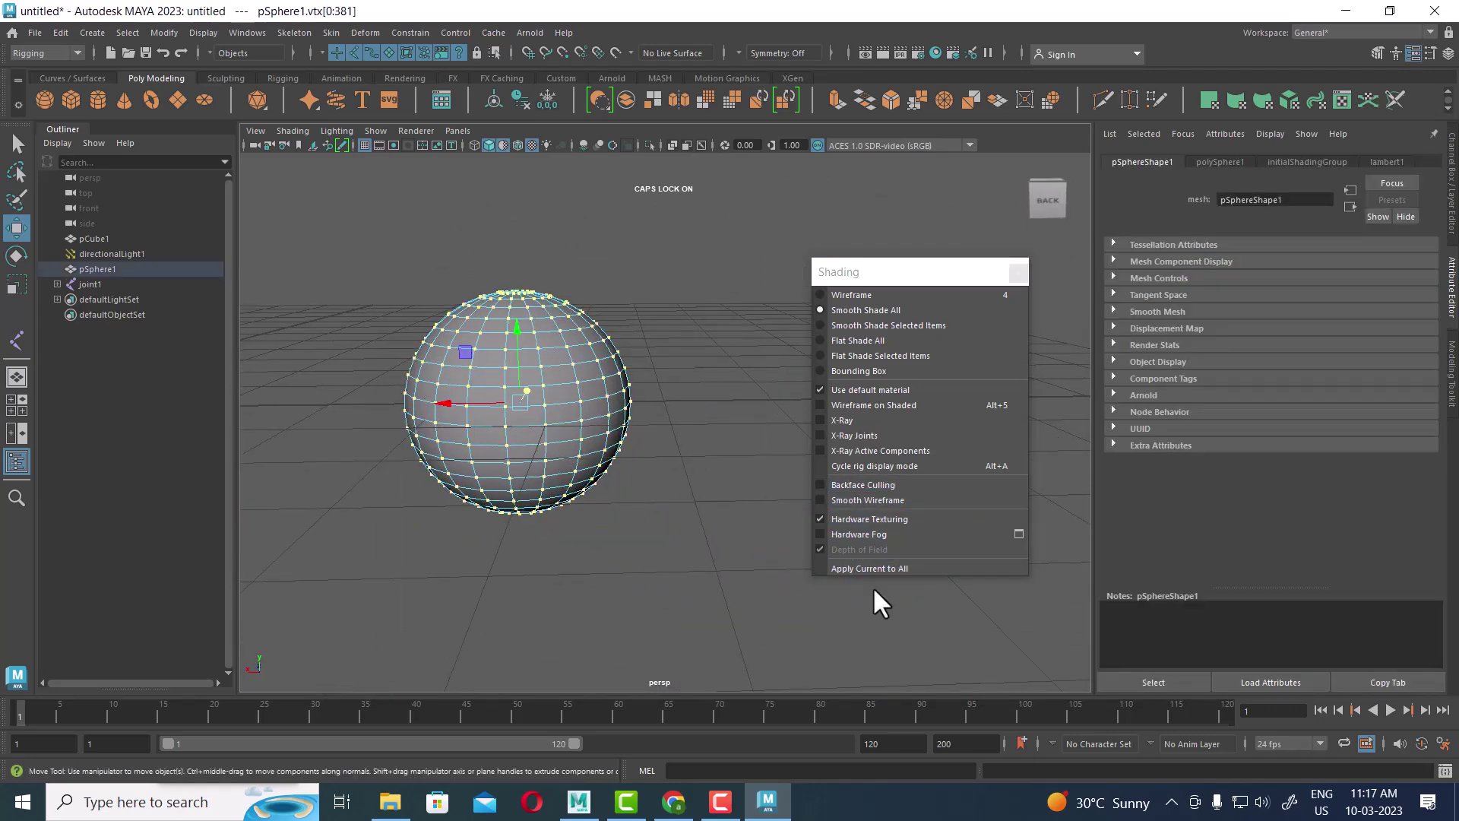
Step: Switch through the four-view layout, box-select the sphere's vertices in another view, and return to the full perspective view with nothing selected
alt+drag(697, 517, 649, 521)
key(space)
drag(675, 371, 673, 422)
key(space)
drag(549, 370, 542, 411)
drag(243, 268, 541, 638)
click(541, 639)
click(392, 447)
right_drag(465, 291, 391, 296)
drag(235, 310, 457, 465)
key(space)
mouse_move(490, 405)
alt+mouse_down()
mouse_move(597, 537)
mouse_move(622, 357)
mouse_move(641, 391)
alt+mouse_up()
click(626, 401)
click(640, 390)
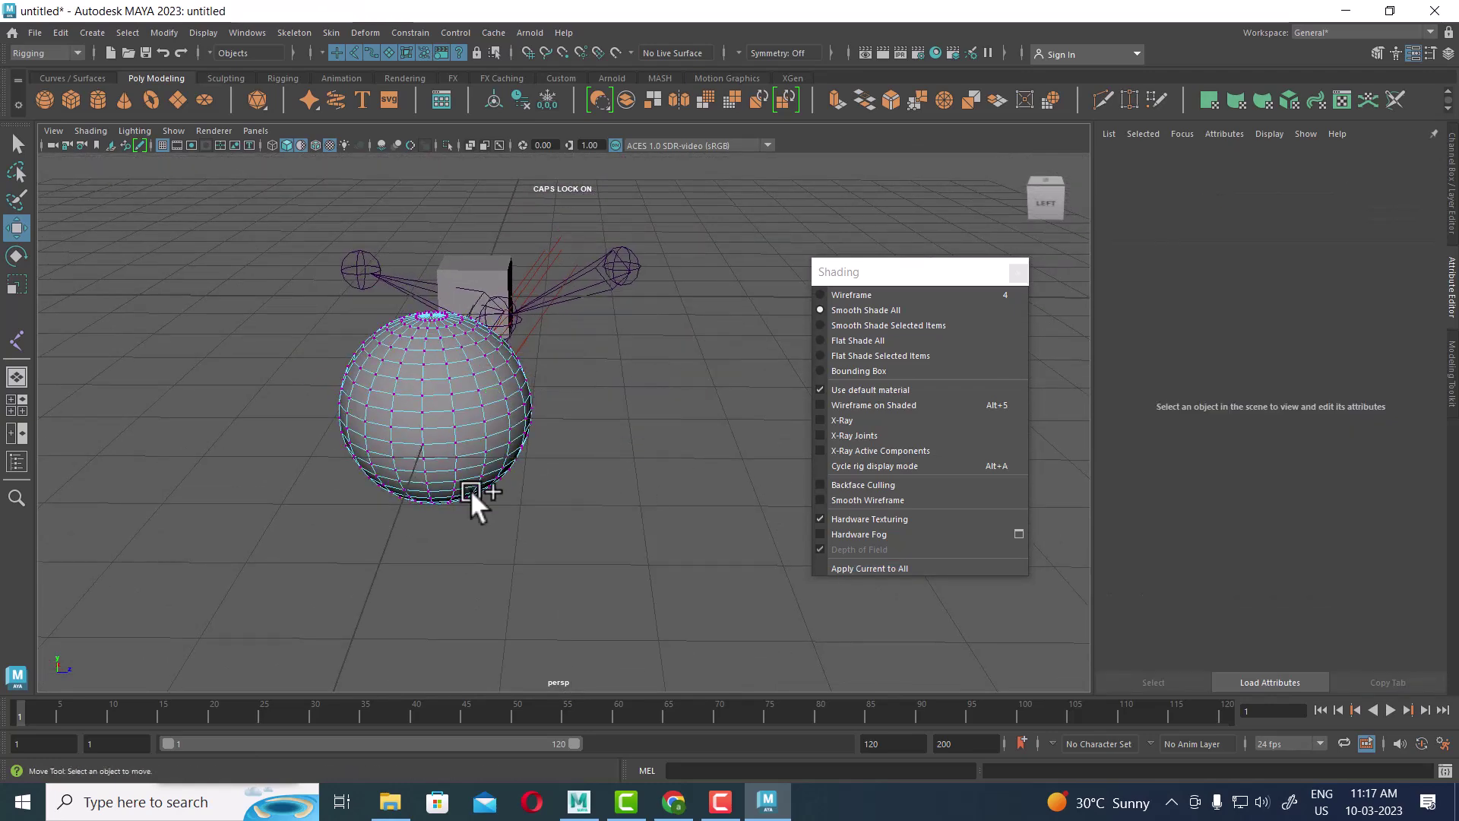
Step: View the sphere's selected vertices from behind, turn on Backface Culling, and box-select the sphere's vertices again
drag(352, 548, 354, 547)
alt+drag(559, 509, 773, 505)
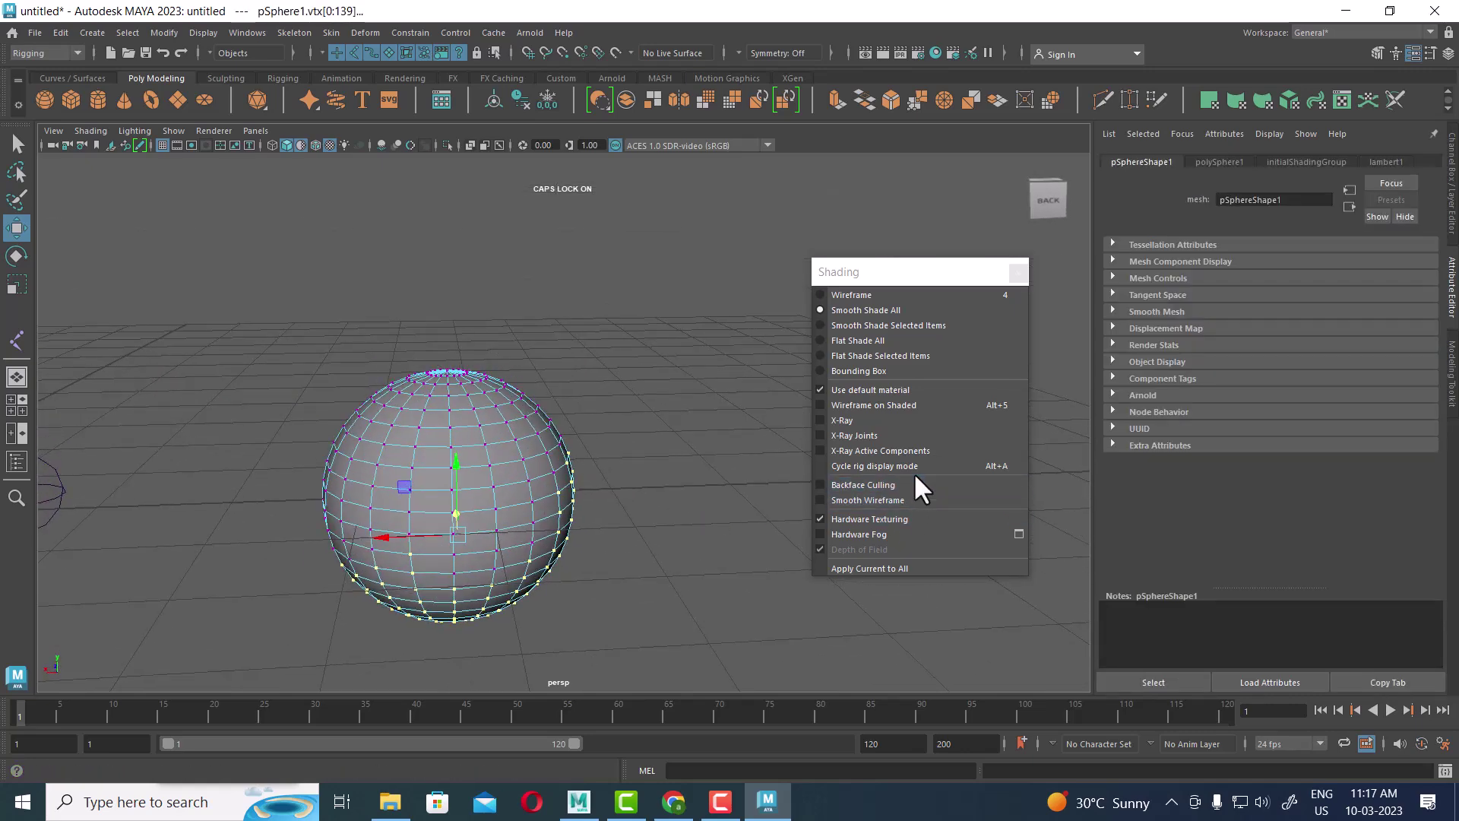
click(892, 487)
mouse_move(661, 361)
mouse_down()
mouse_move(622, 454)
mouse_move(669, 486)
mouse_move(439, 495)
mouse_move(403, 515)
mouse_move(540, 490)
mouse_up()
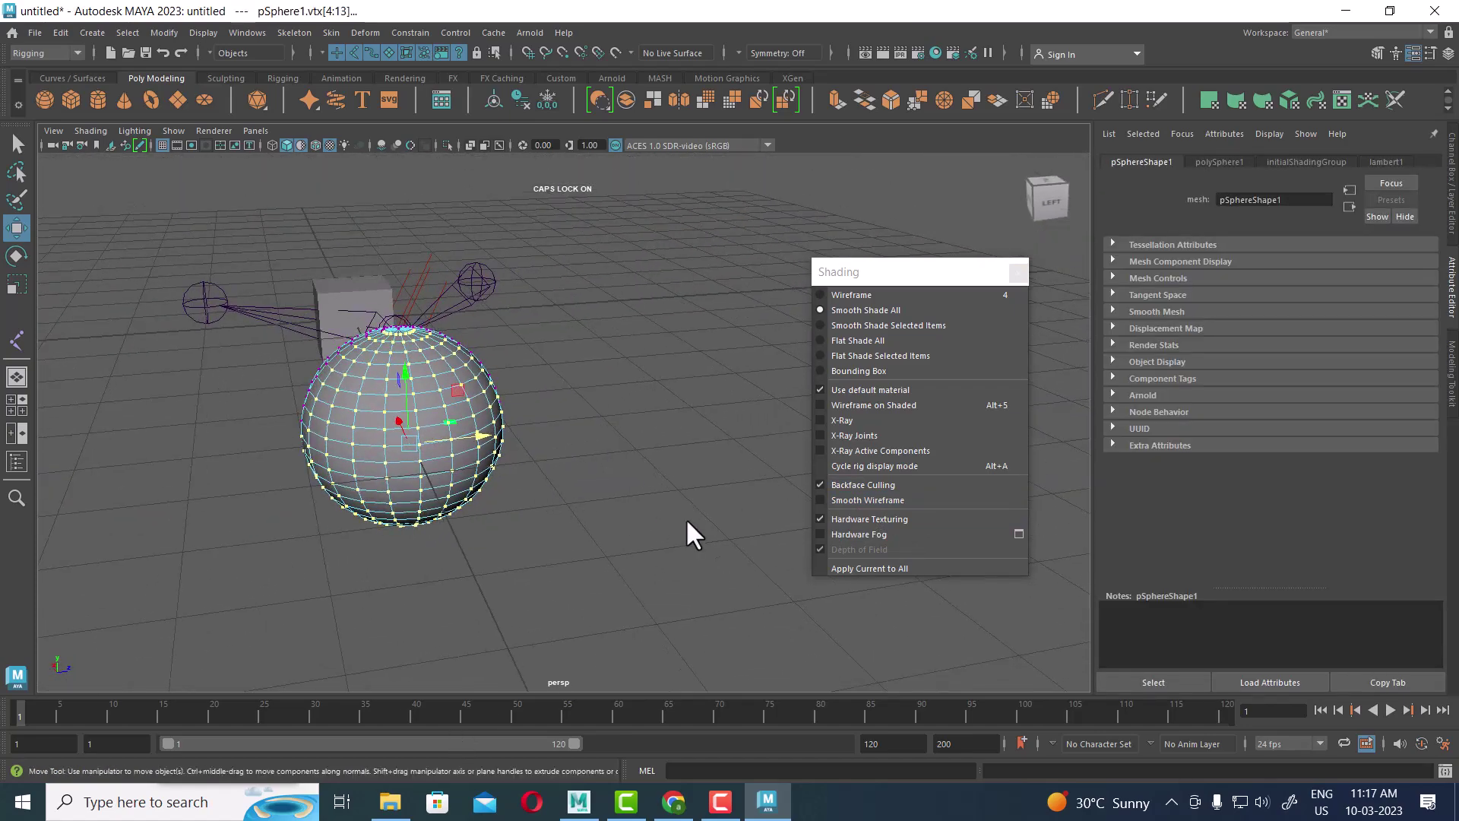
Step: Turn on Smooth Wireframe, turn off Backface Culling, and select the sphere in object mode
click(849, 518)
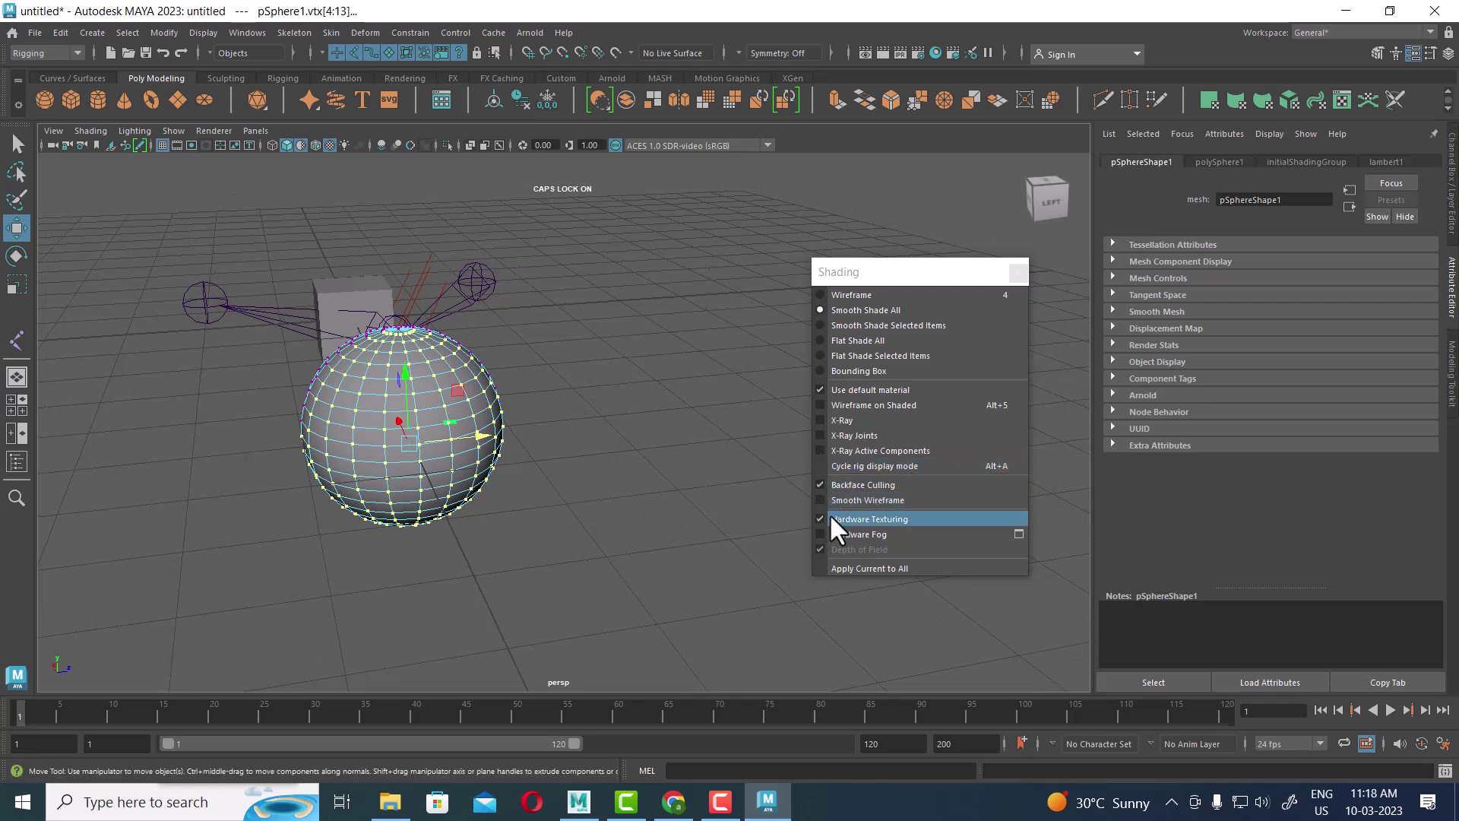
click(849, 497)
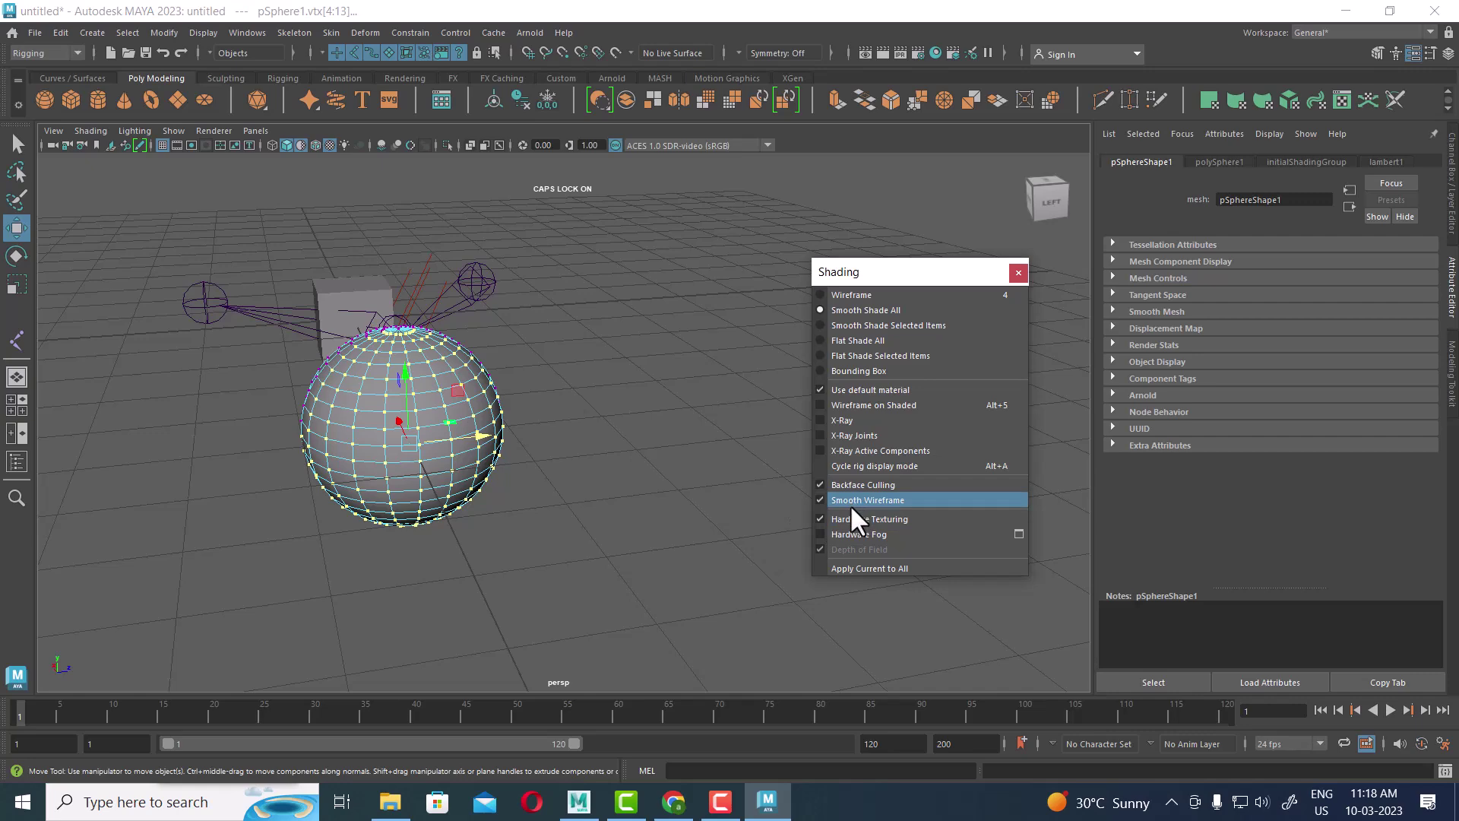
click(858, 486)
key(F8)
click(426, 466)
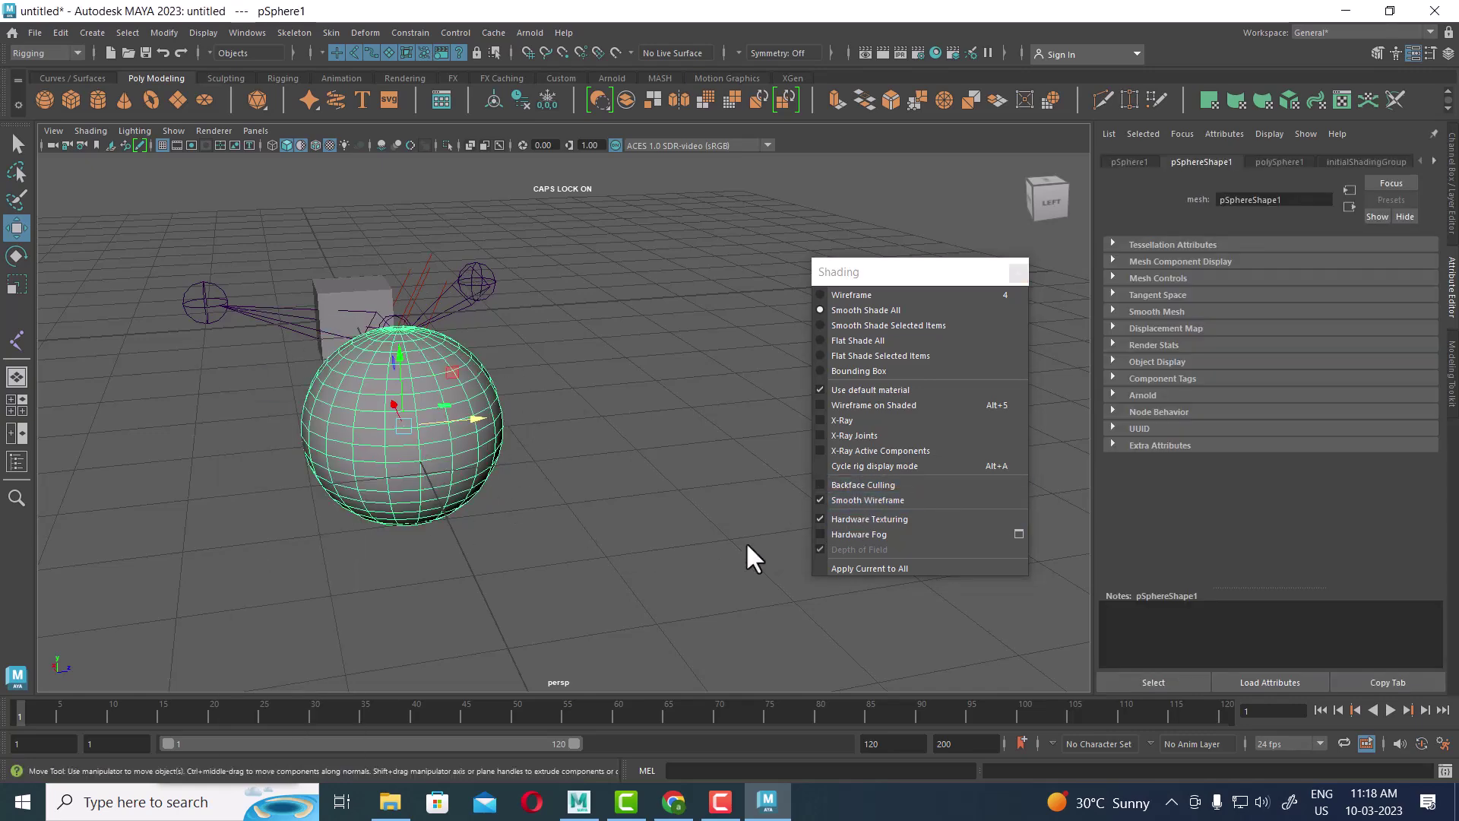
Step: Select the cube and compare Smooth Wireframe on and off, with and without its smooth mesh preview
click(339, 287)
click(894, 498)
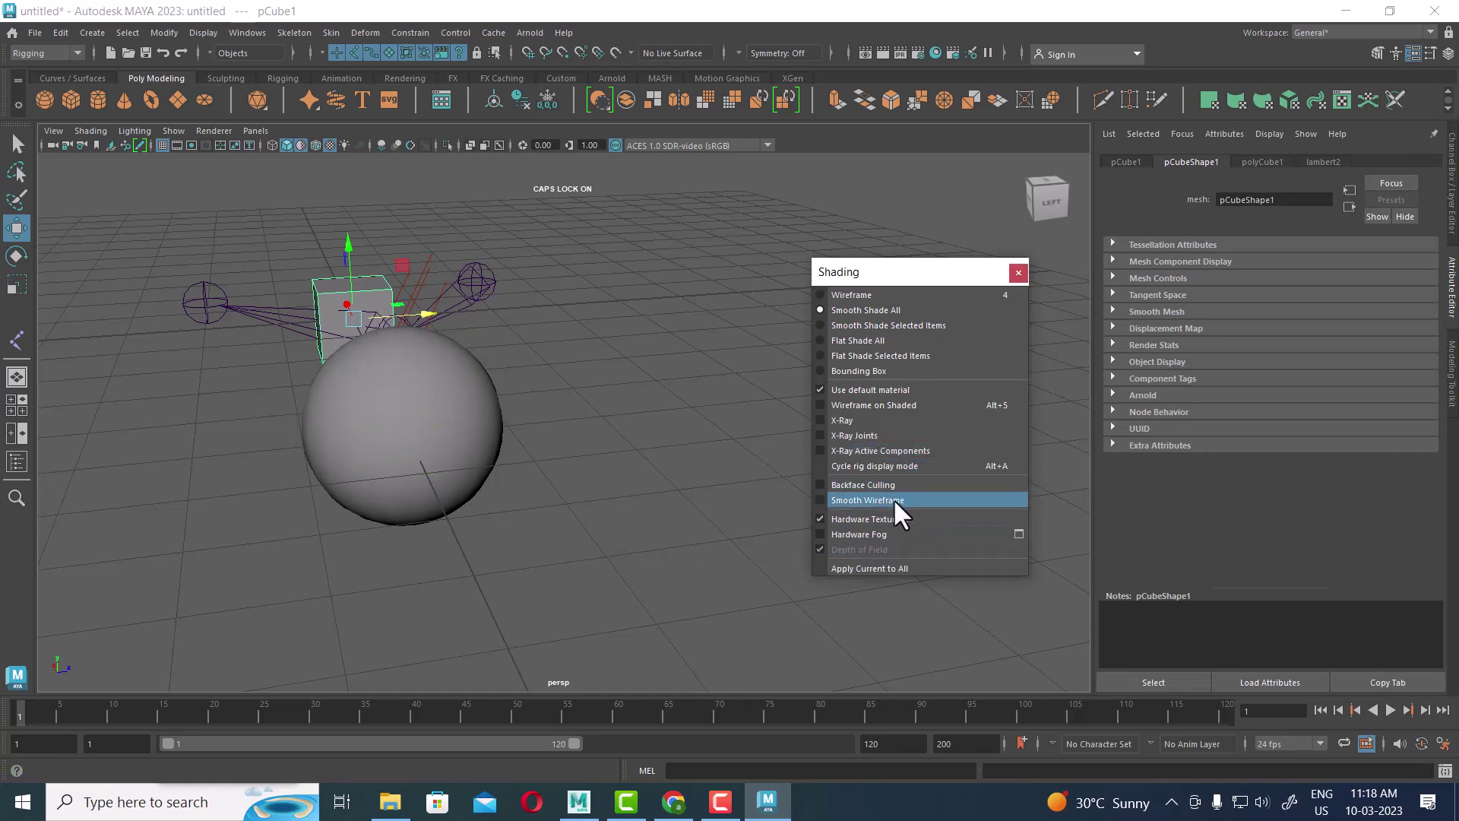
click(820, 499)
mouse_move(730, 486)
alt+mouse_down()
mouse_move(494, 447)
mouse_move(550, 491)
alt+mouse_up()
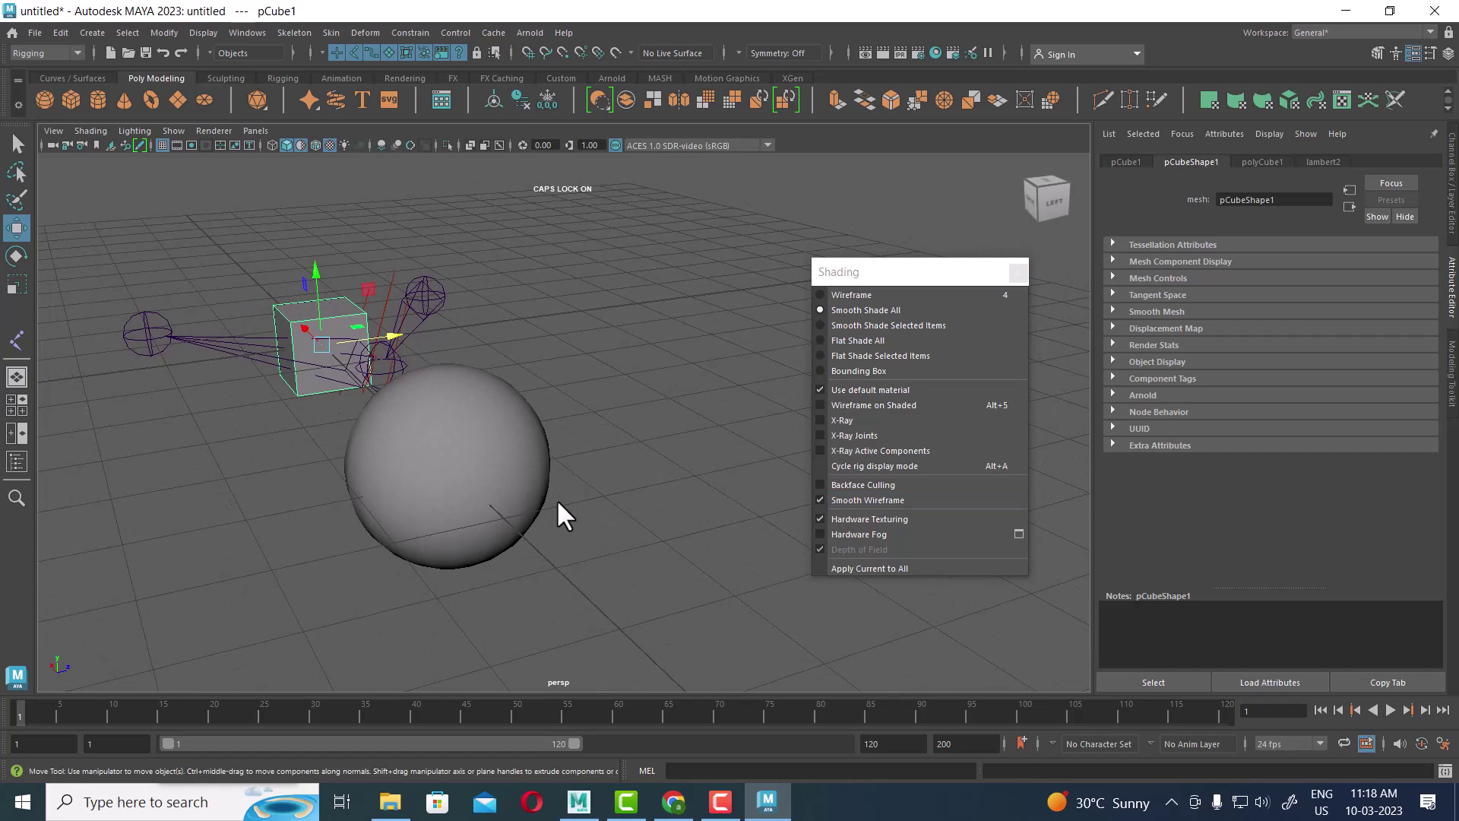
key(3)
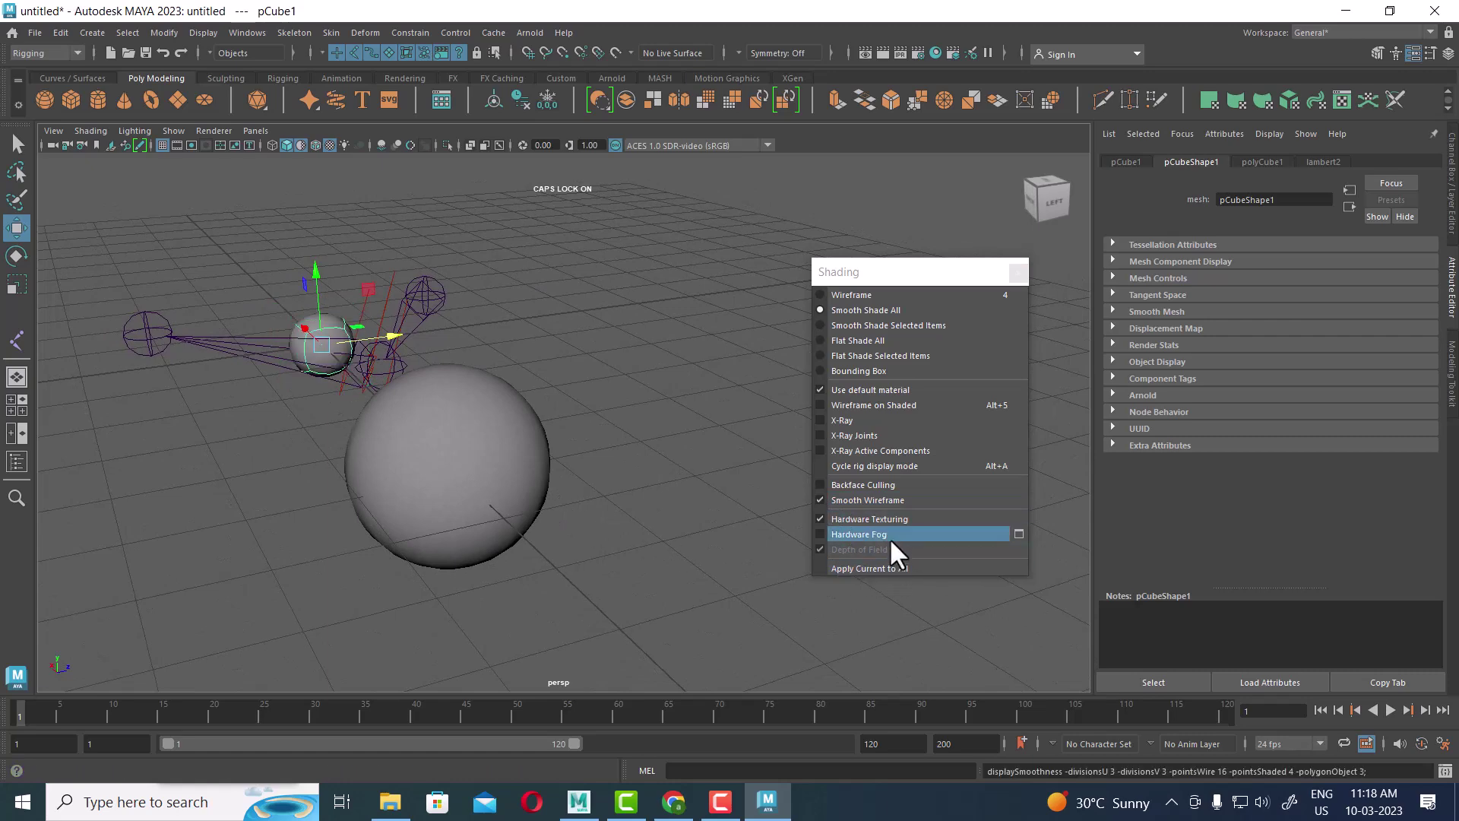
click(894, 500)
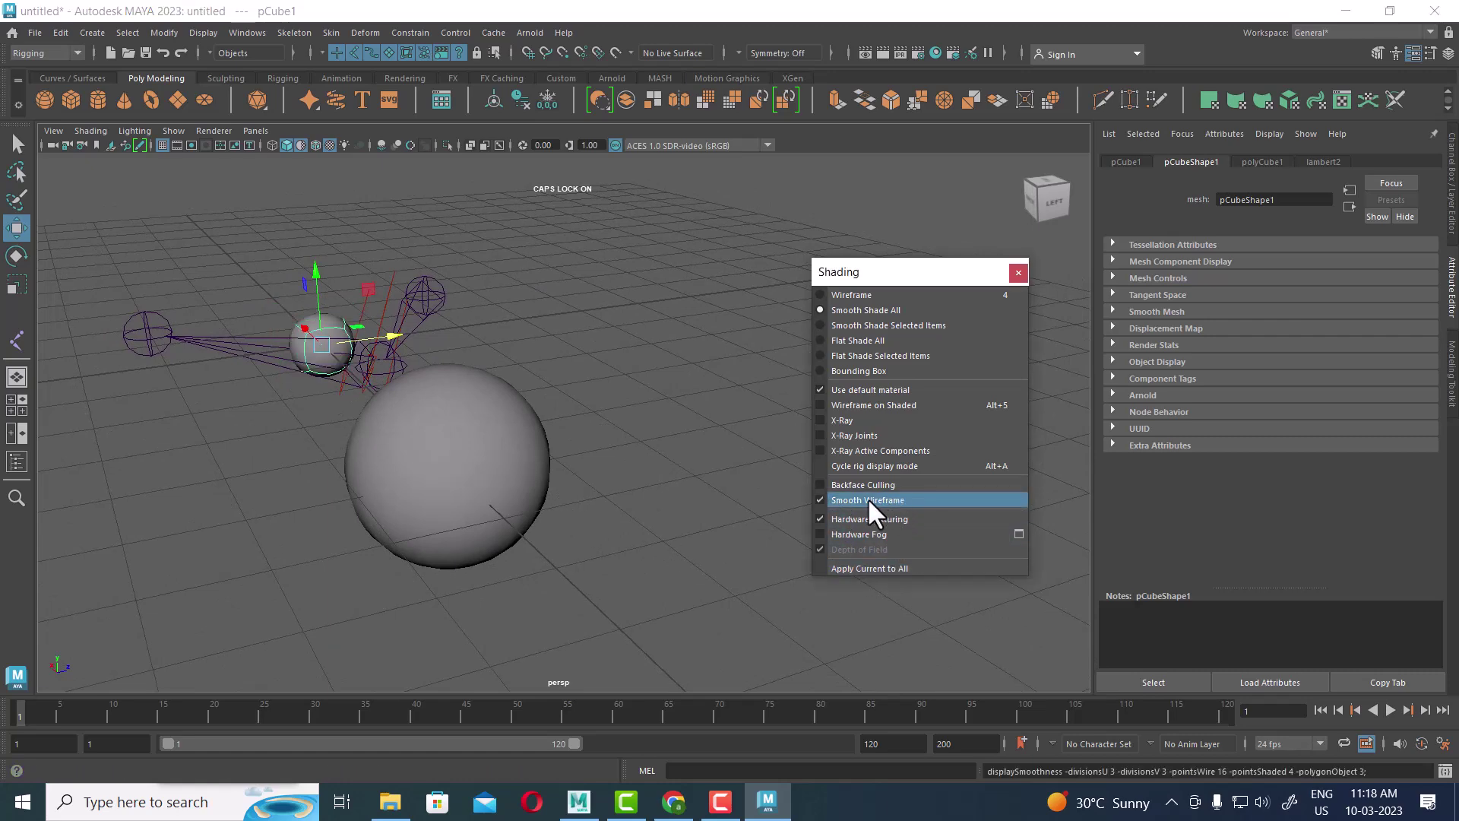
Step: Return the cube to its unsmoothed display and move it along one axis to the other side of the sphere
click(645, 532)
click(488, 486)
click(496, 378)
click(326, 347)
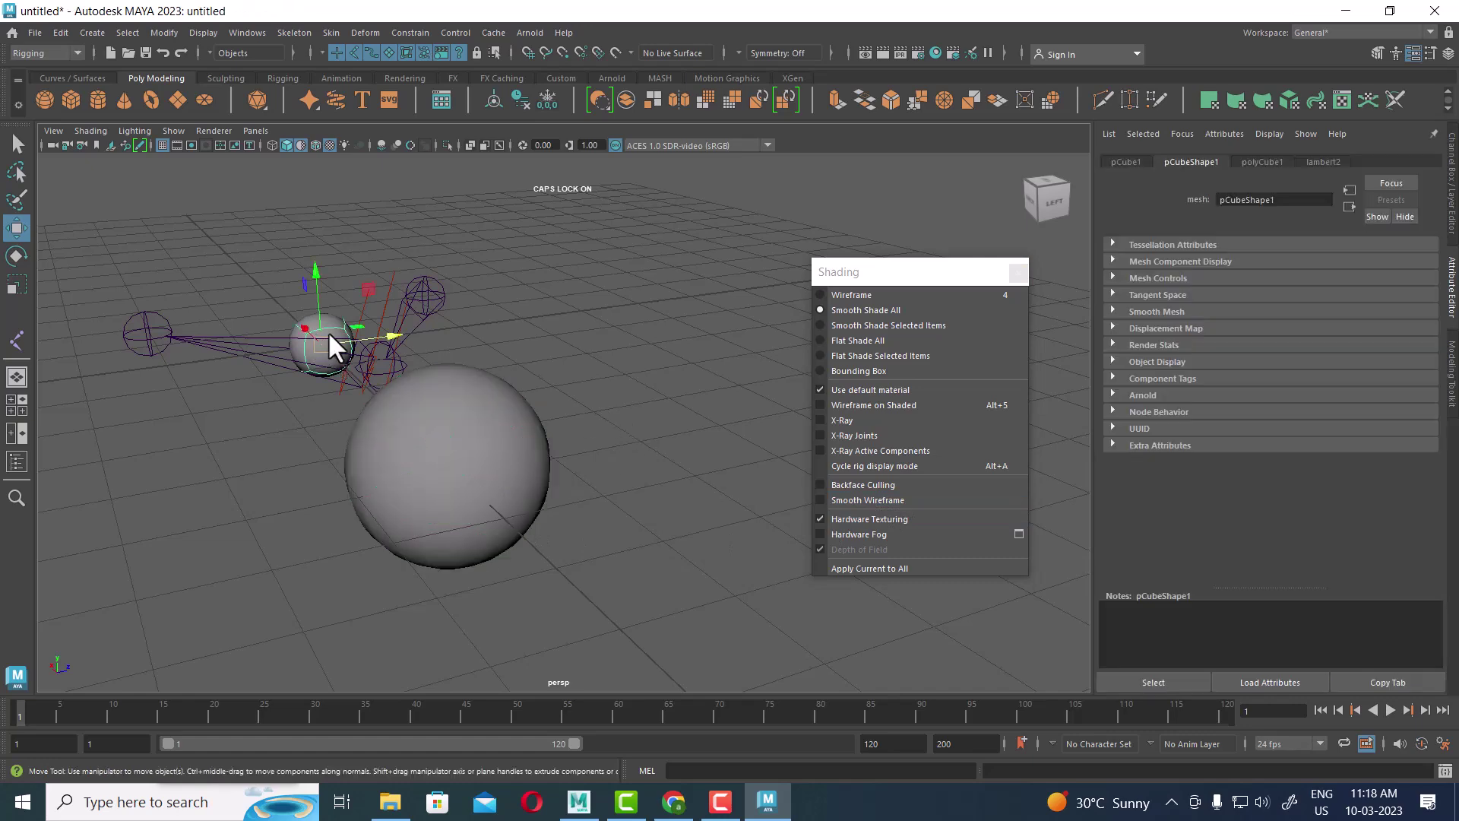
key(1)
alt+drag(377, 340, 214, 387)
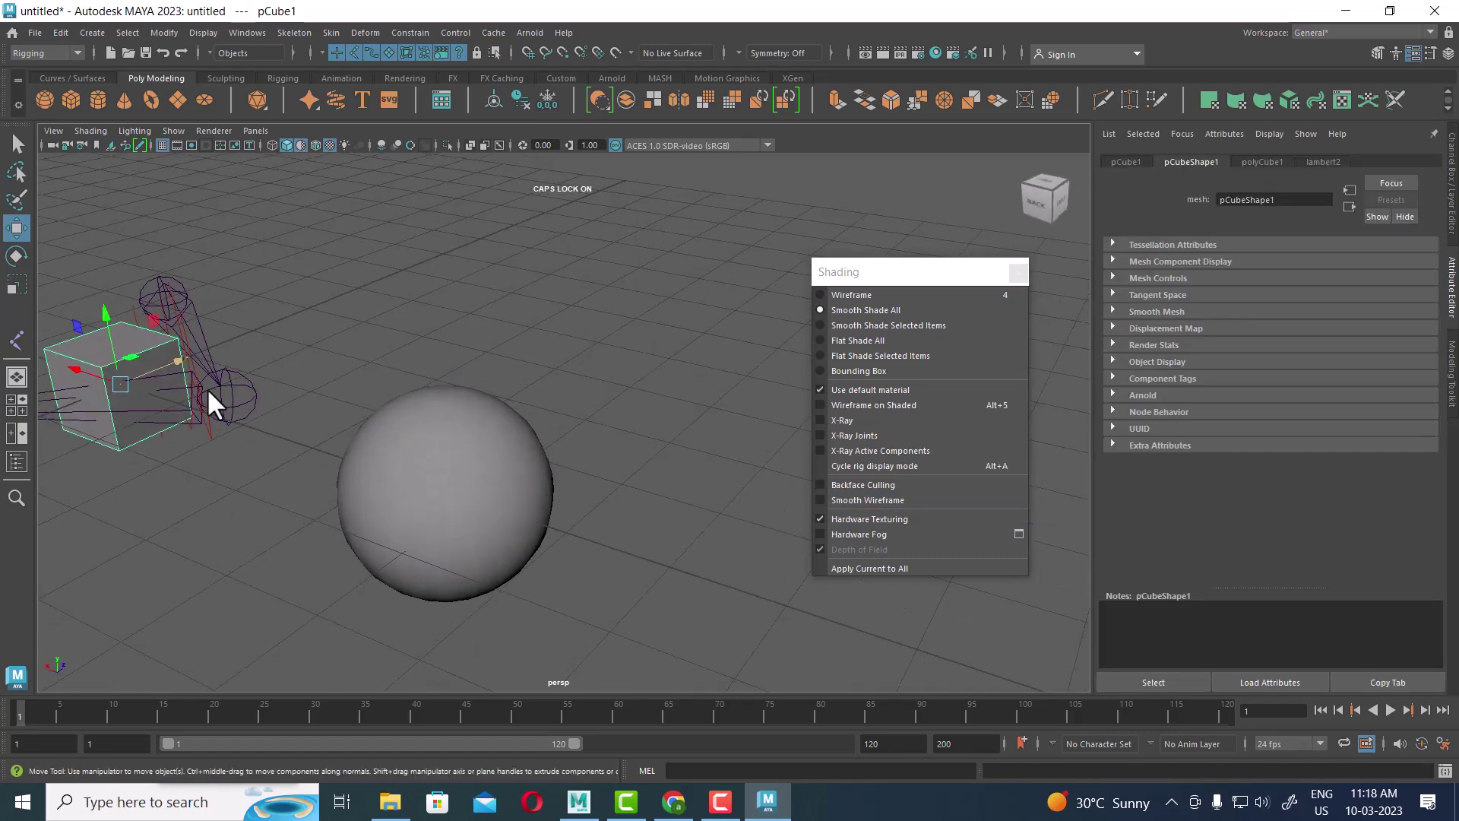
drag(76, 363, 636, 463)
alt+middle_drag(635, 464, 450, 333)
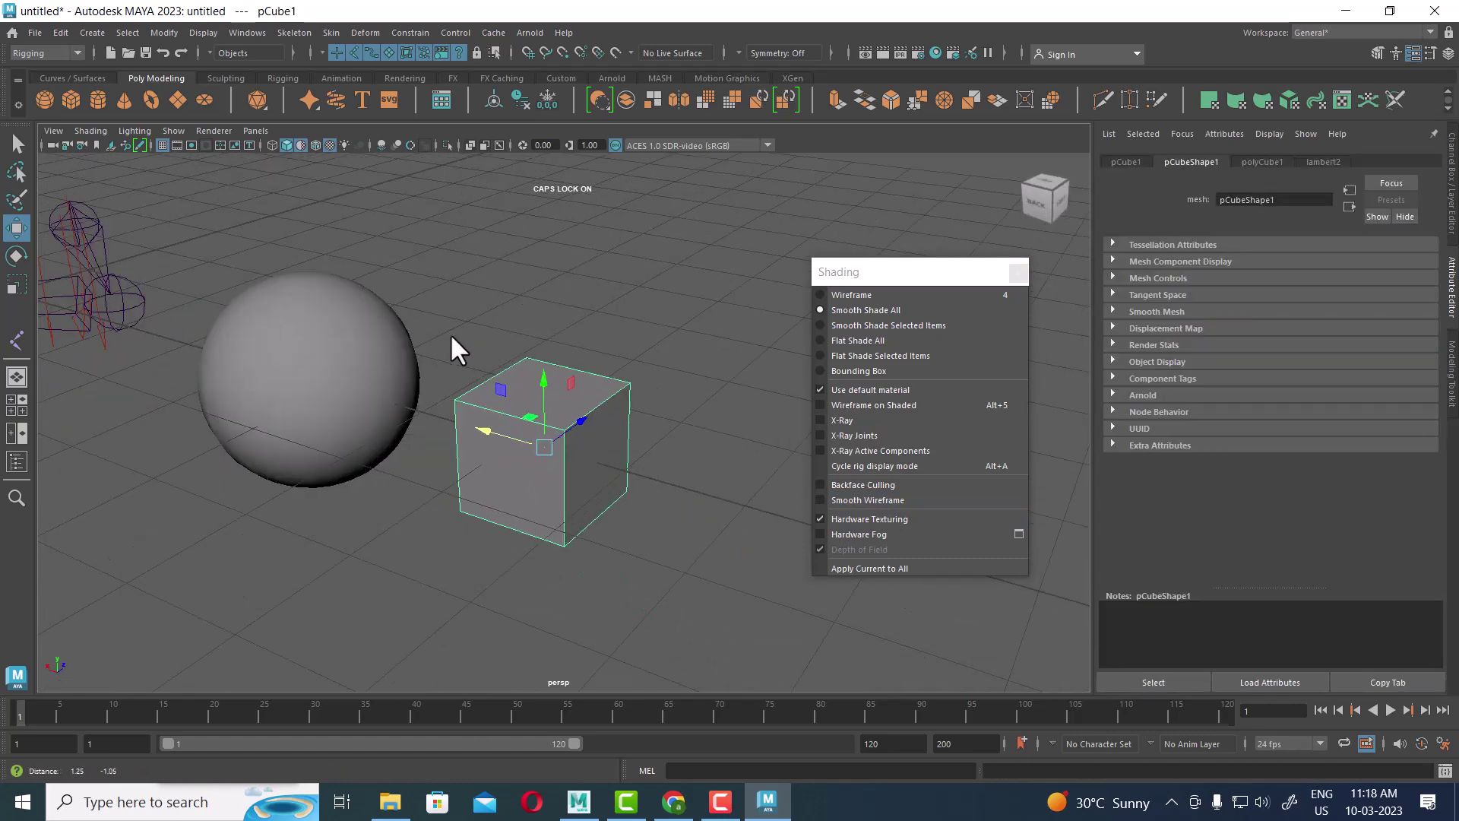
Step: Apply a mesh Smooth to the cube, turn on Smooth Wireframe, and inspect the smoothed cube's edges
shift+right_click(660, 260)
click(640, 348)
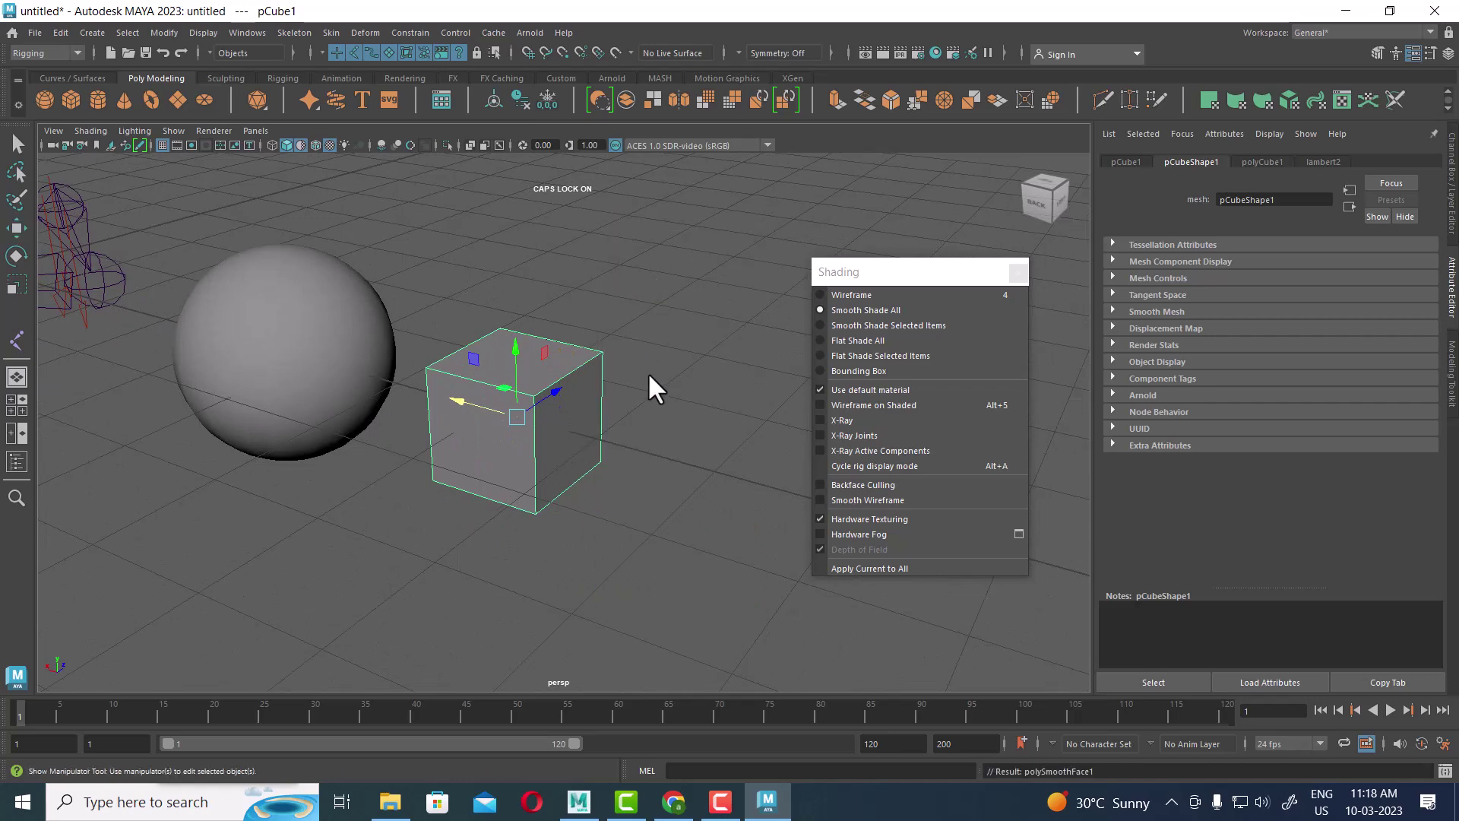
click(897, 500)
click(874, 500)
click(563, 509)
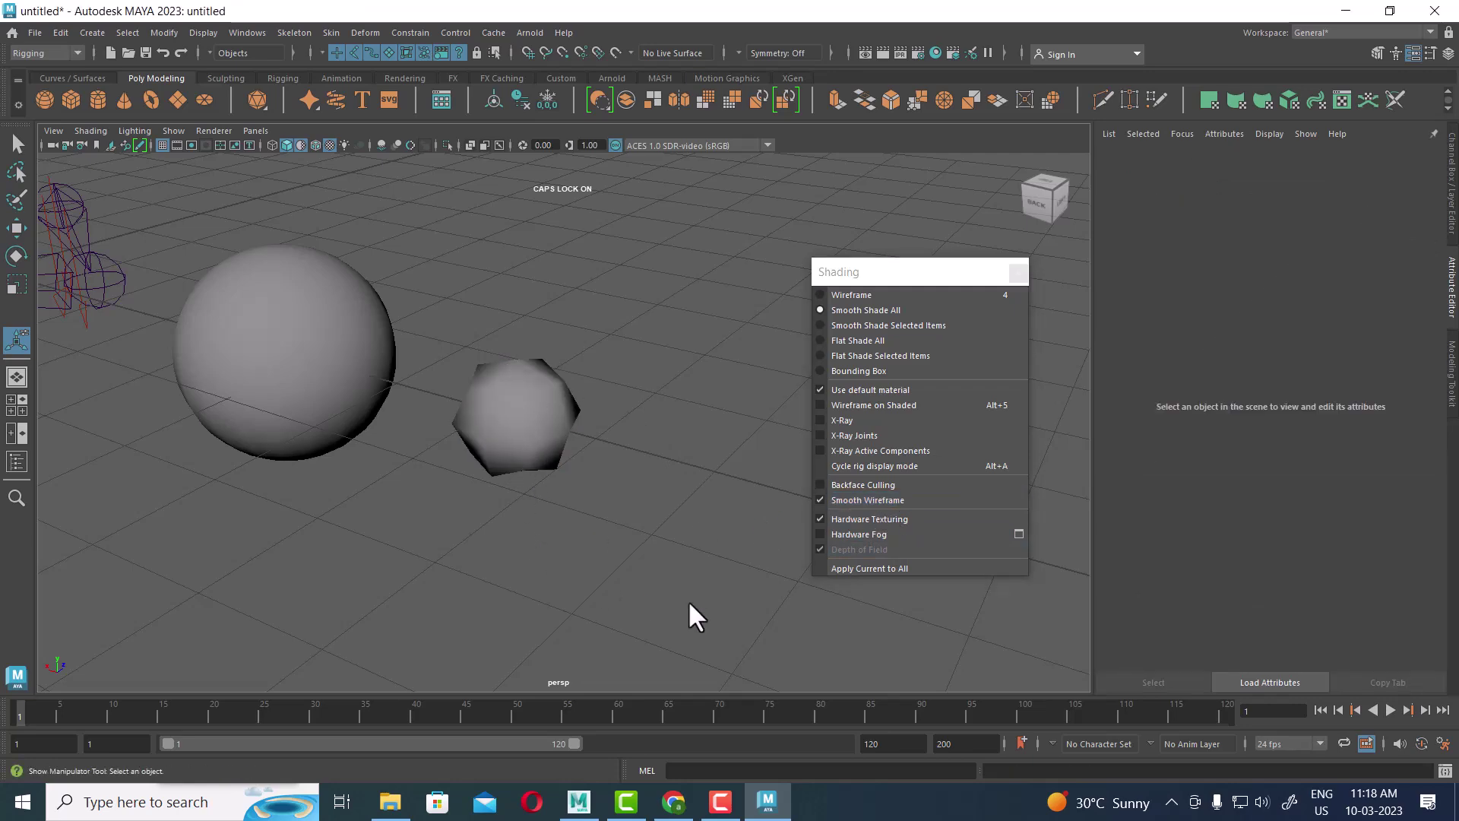
click(503, 449)
alt+drag(532, 452, 601, 501)
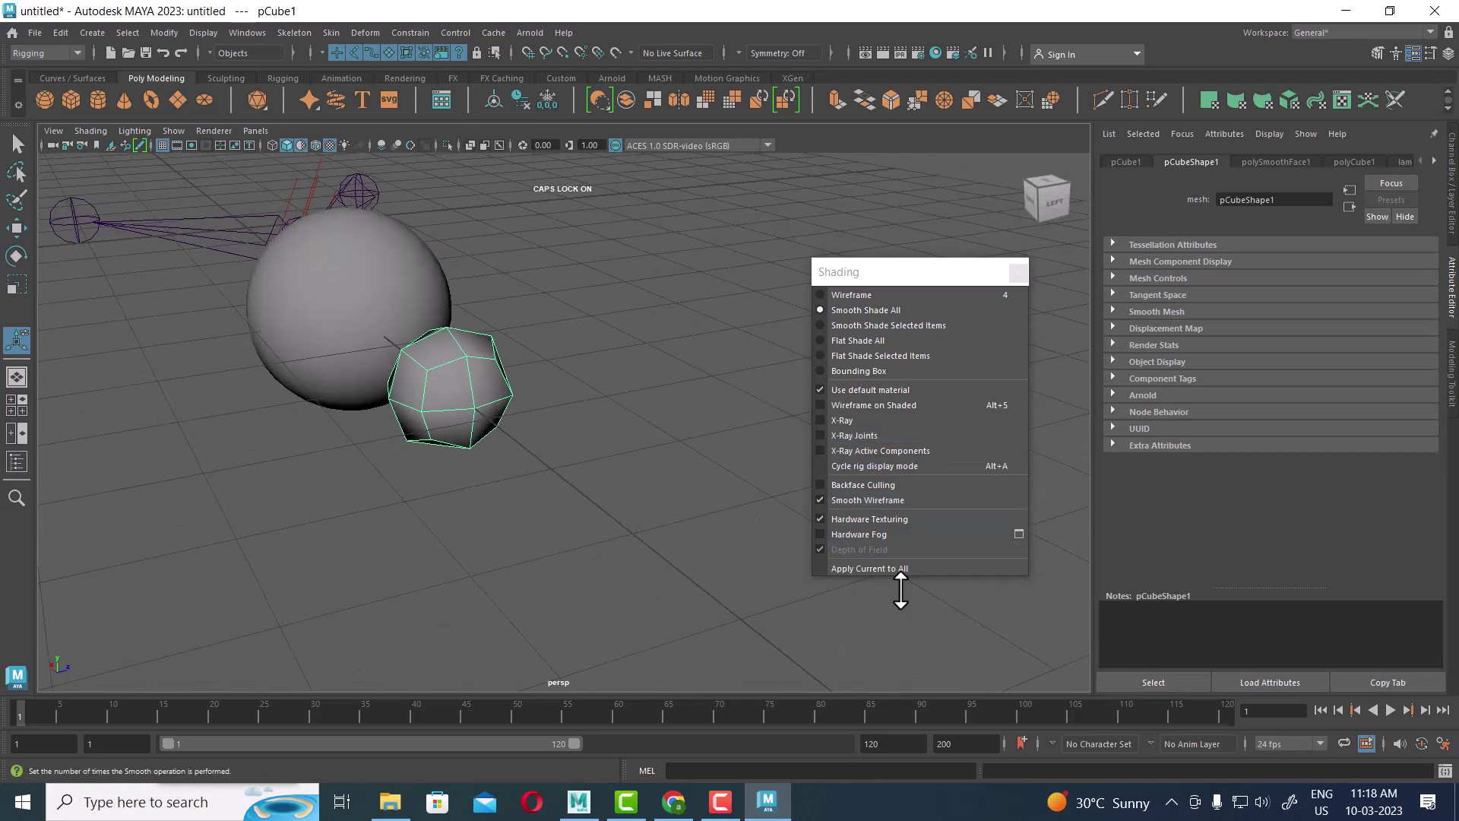
mouse_move(531, 300)
alt+mouse_down()
mouse_move(410, 322)
mouse_move(464, 274)
mouse_move(517, 349)
alt+mouse_up()
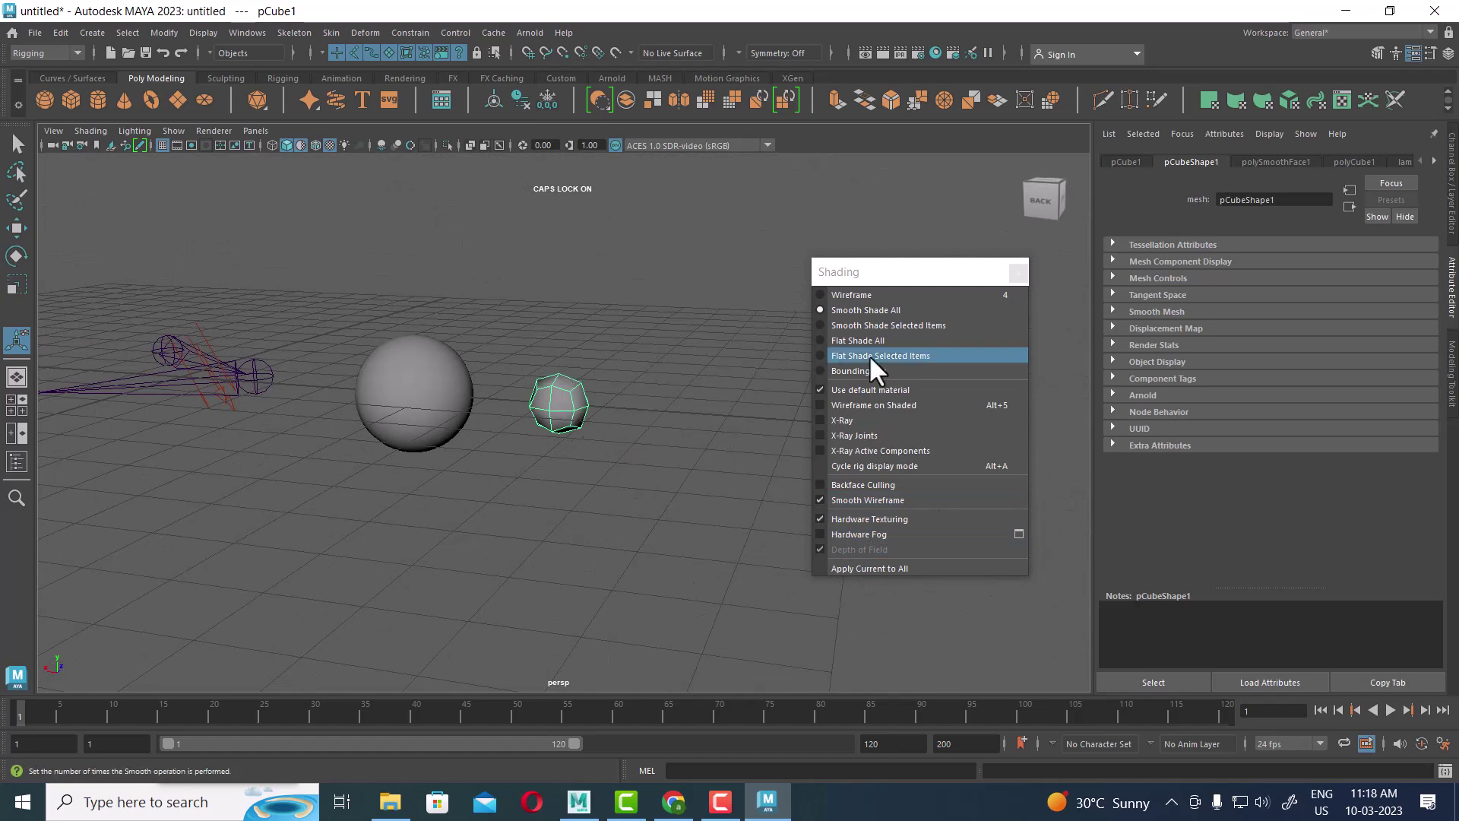
Step: Close the floating Shading options, activate the Move tool, and leave nothing selected
click(1019, 272)
alt+middle_drag(295, 228, 499, 388)
click(446, 475)
key(w)
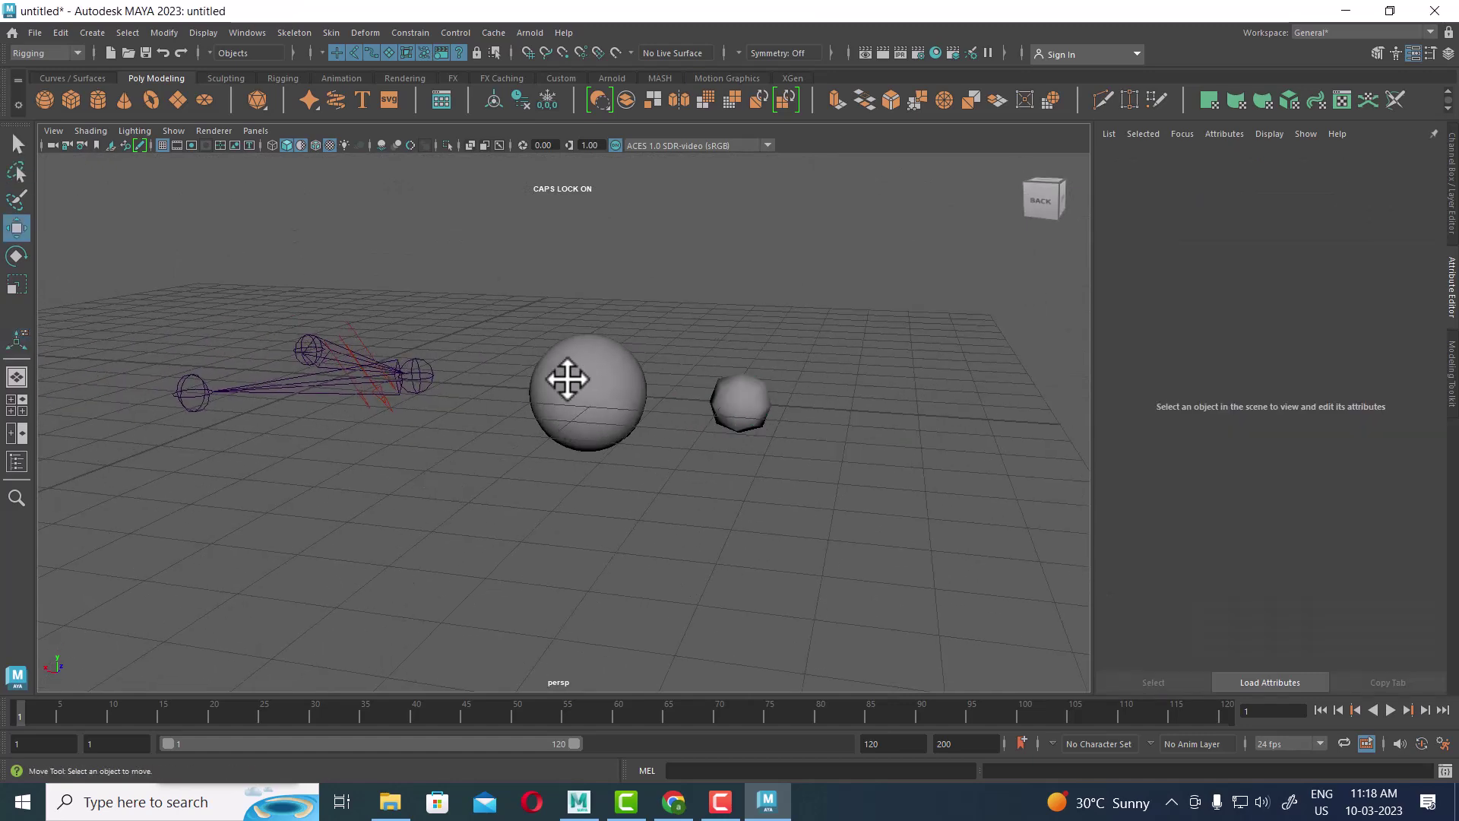
click(308, 348)
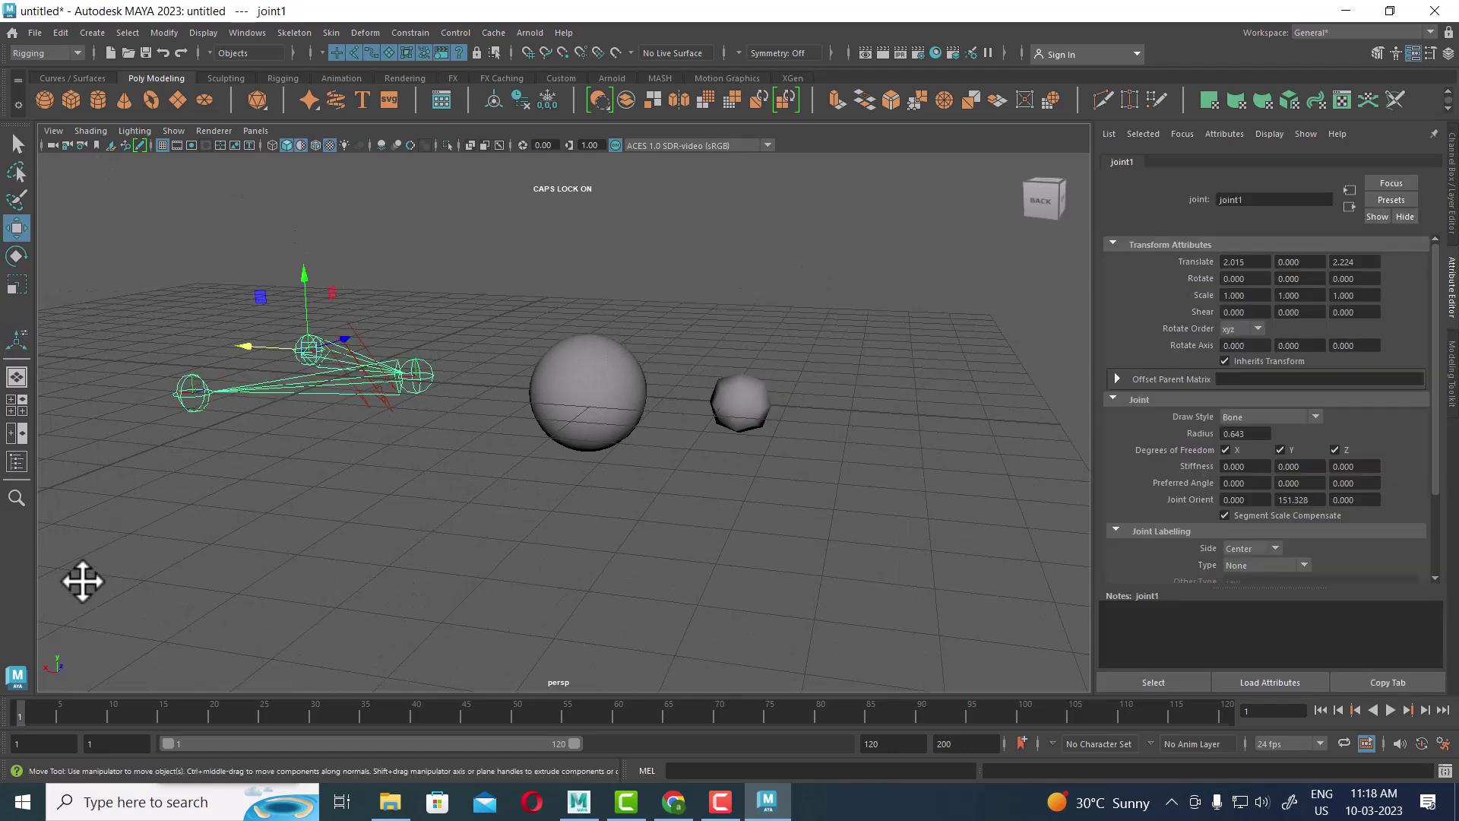
click(738, 461)
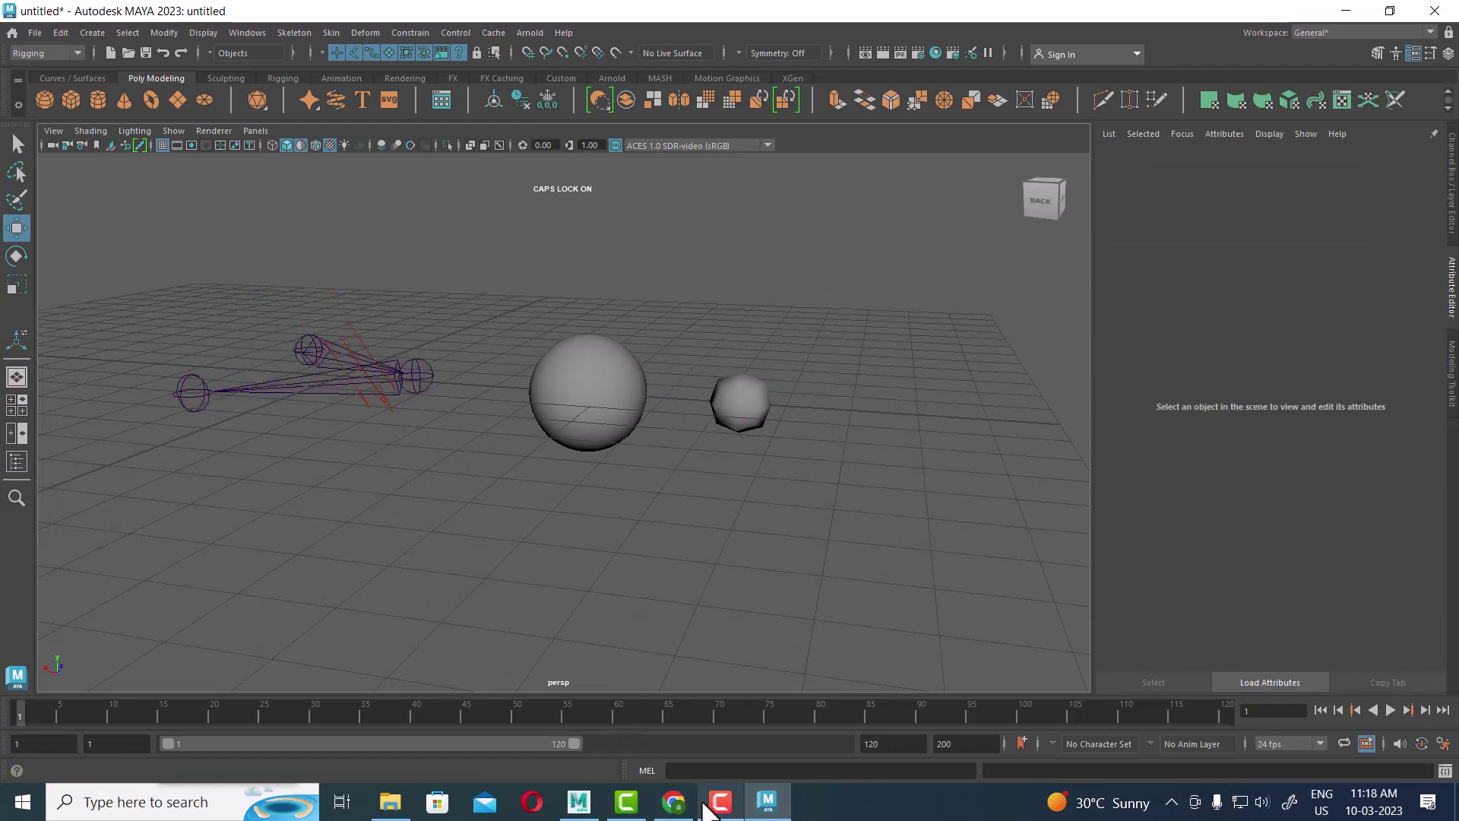
Step: Switch to the Maya 2022 gun scene, select the whole gun, and display it with Smooth Shade Selected Items
click(578, 802)
click(833, 394)
drag(861, 243, 562, 486)
click(121, 126)
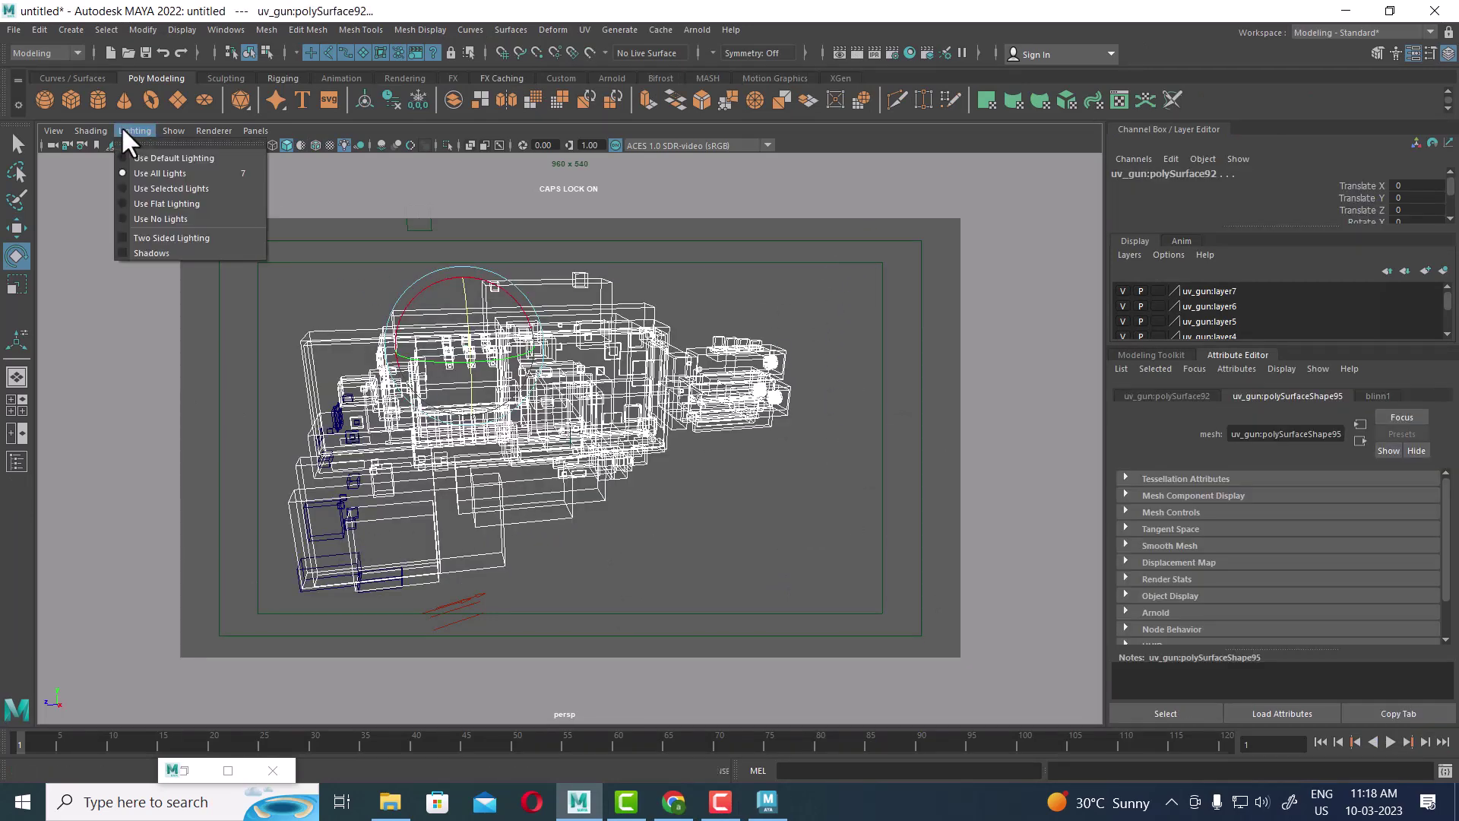
mouse_move(90, 131)
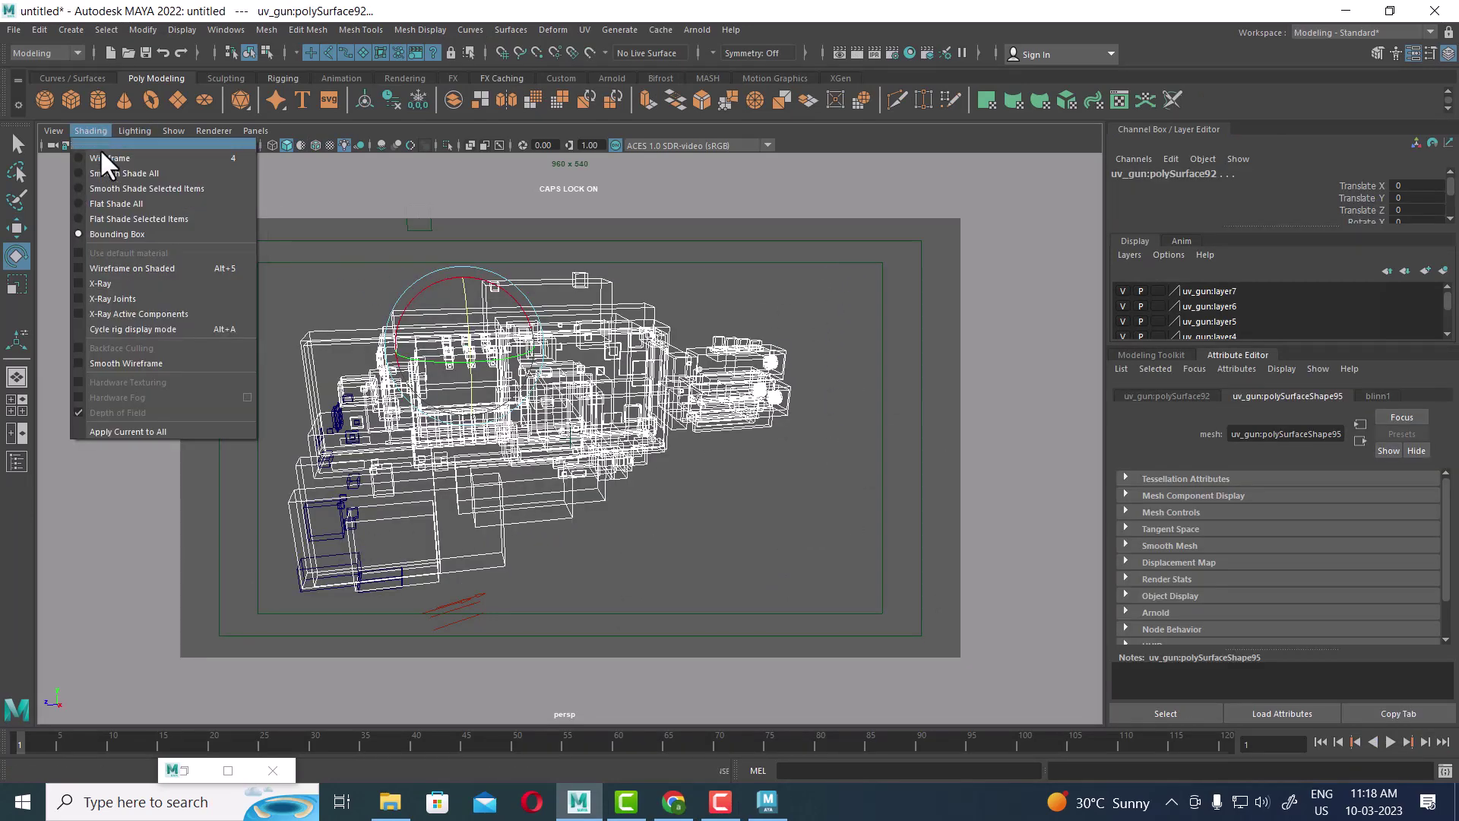
click(135, 189)
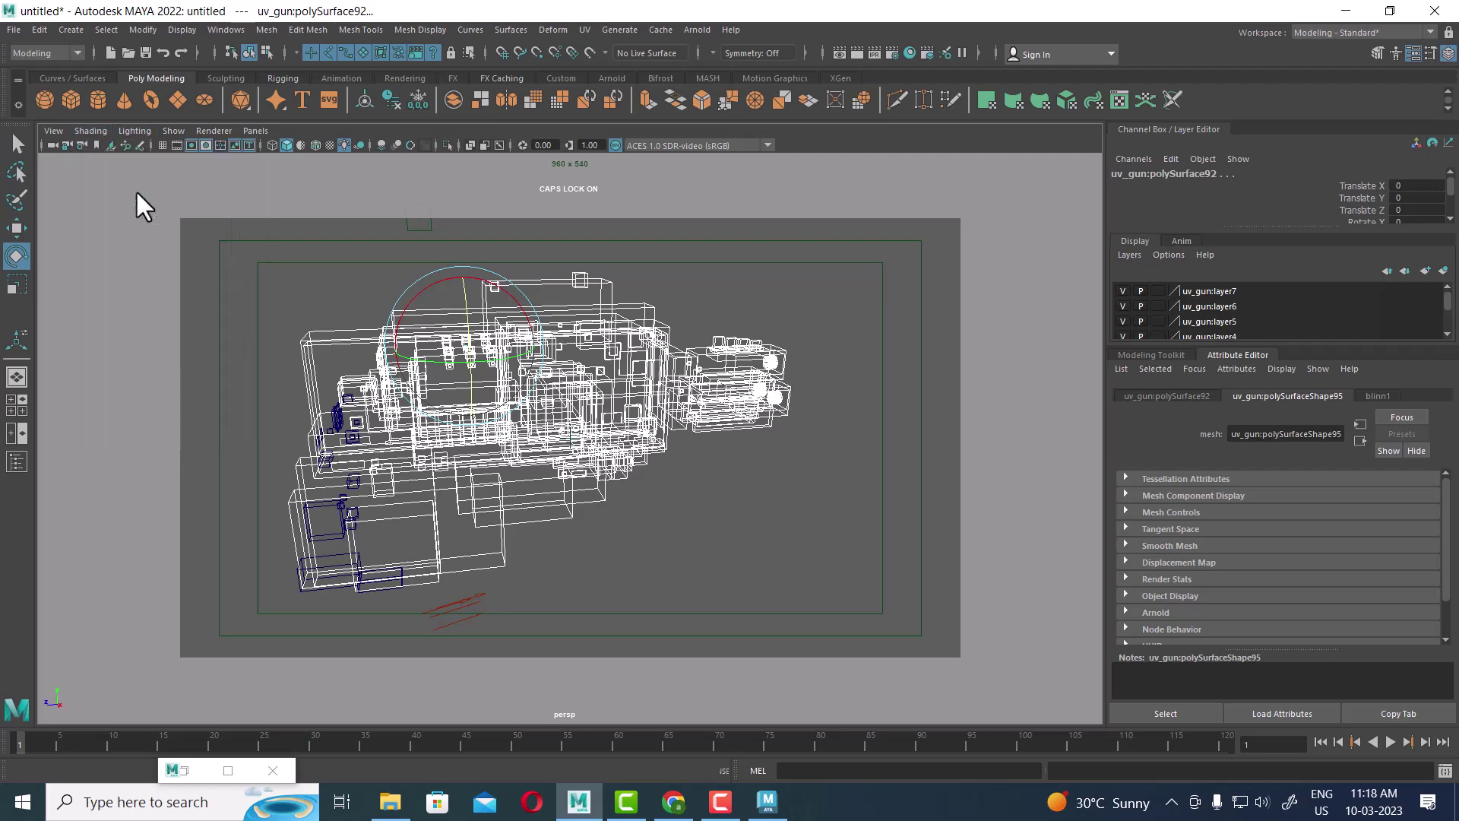
Step: Reselect the whole gun and copy it into the Maya 2023 scene with the sphere and joints
click(779, 453)
drag(836, 291, 187, 570)
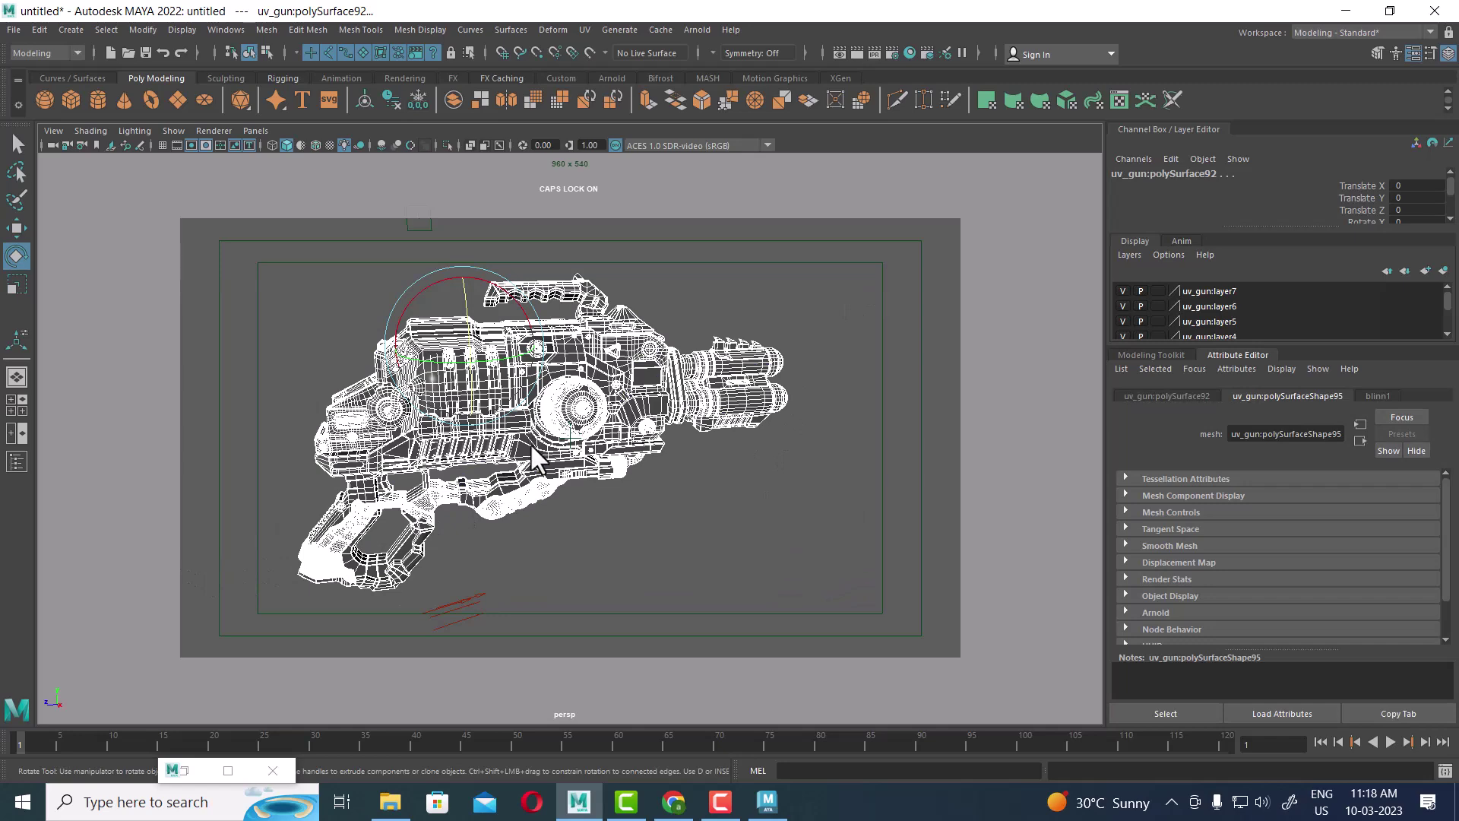
click(768, 802)
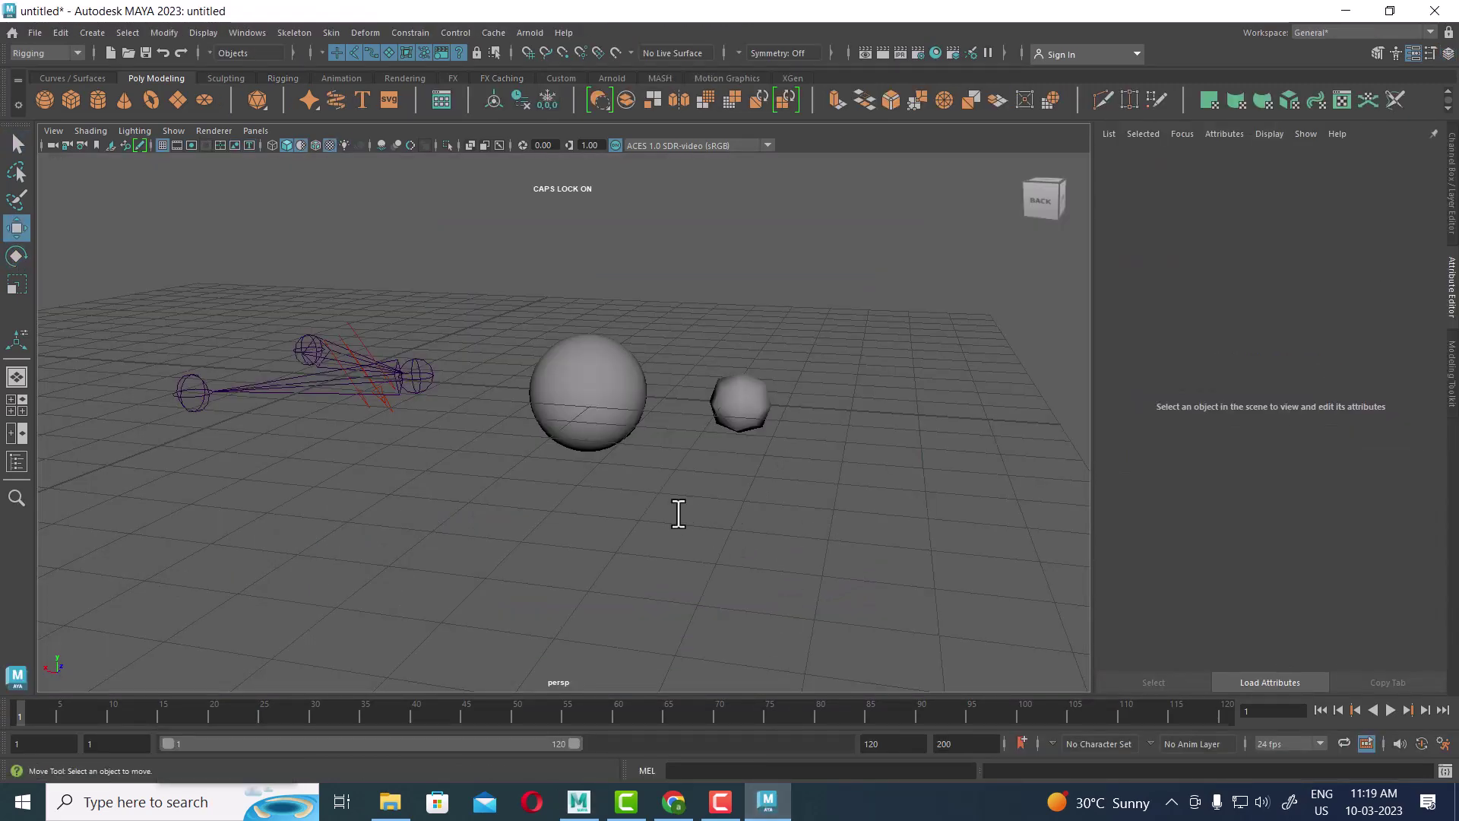
scroll(583, 391, down, 3)
key(ctrl+v)
mouse_move(710, 509)
alt+mouse_down()
mouse_move(654, 501)
mouse_move(504, 420)
mouse_move(745, 466)
mouse_move(700, 528)
mouse_move(713, 505)
mouse_move(734, 507)
alt+mouse_up()
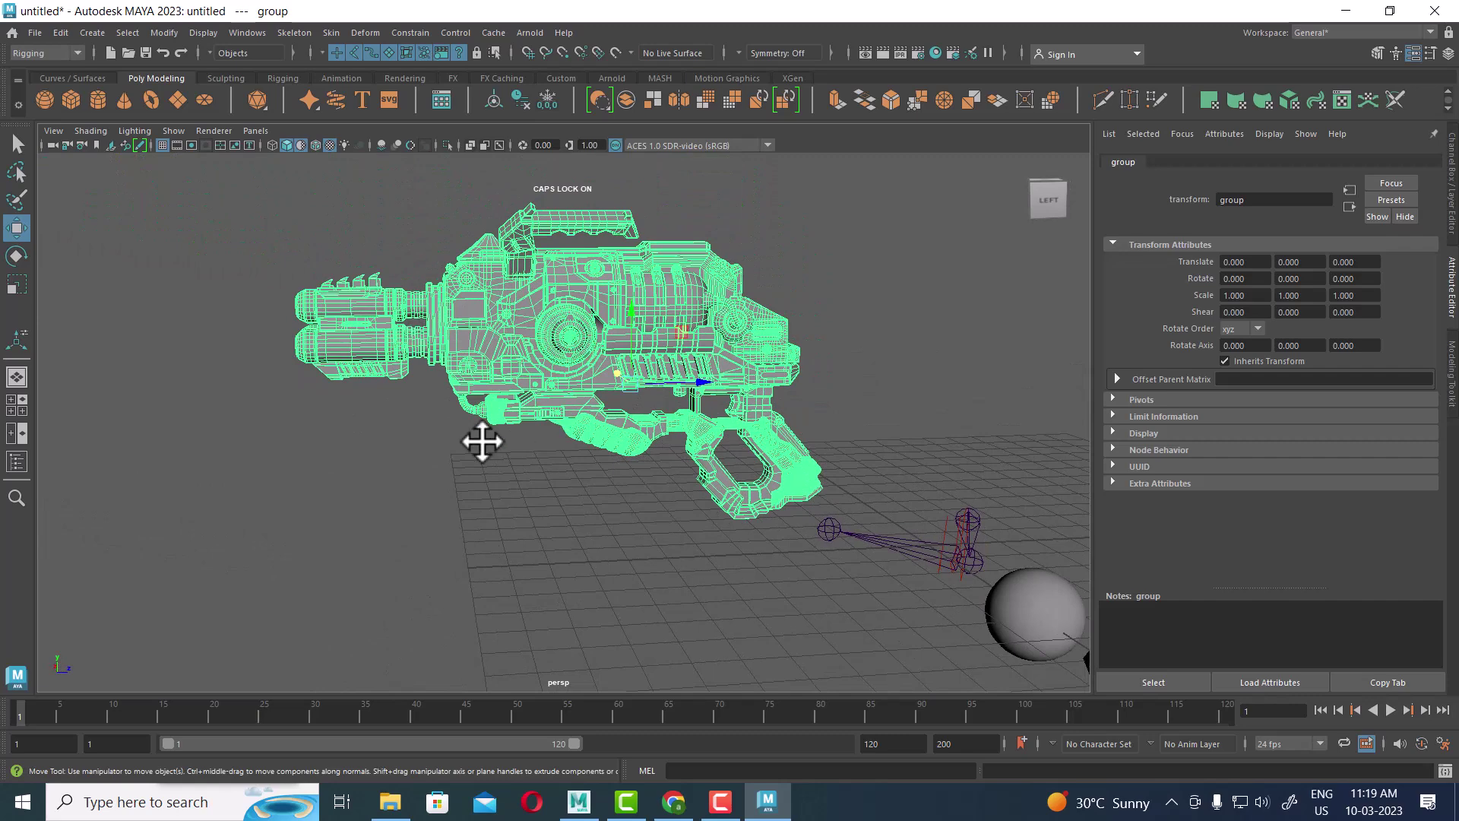
Step: Box-select all parts of the pasted gun and view them from the opposite side
click(736, 524)
drag(300, 213, 707, 487)
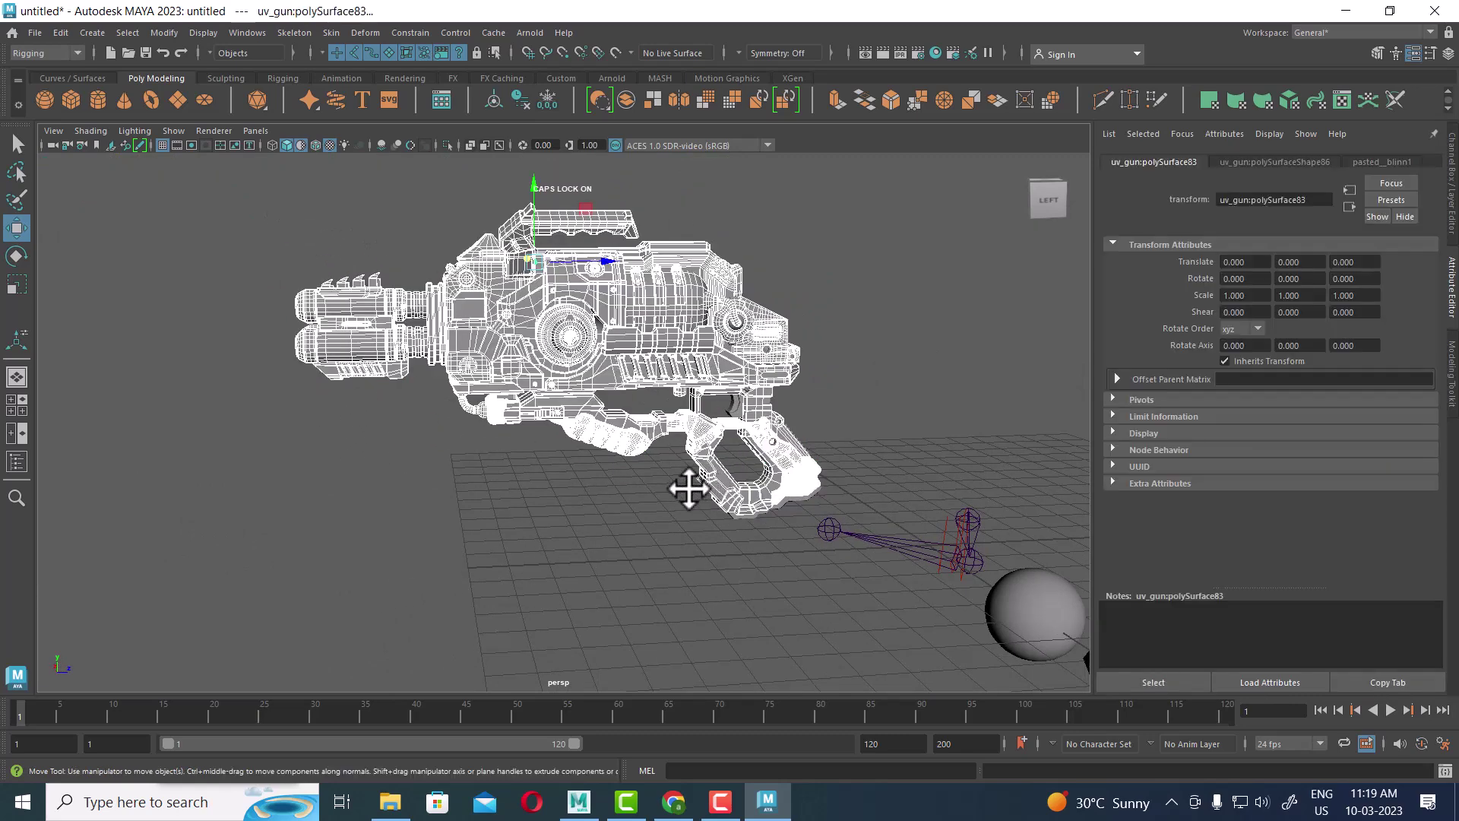
alt+drag(404, 479, 667, 543)
click(722, 804)
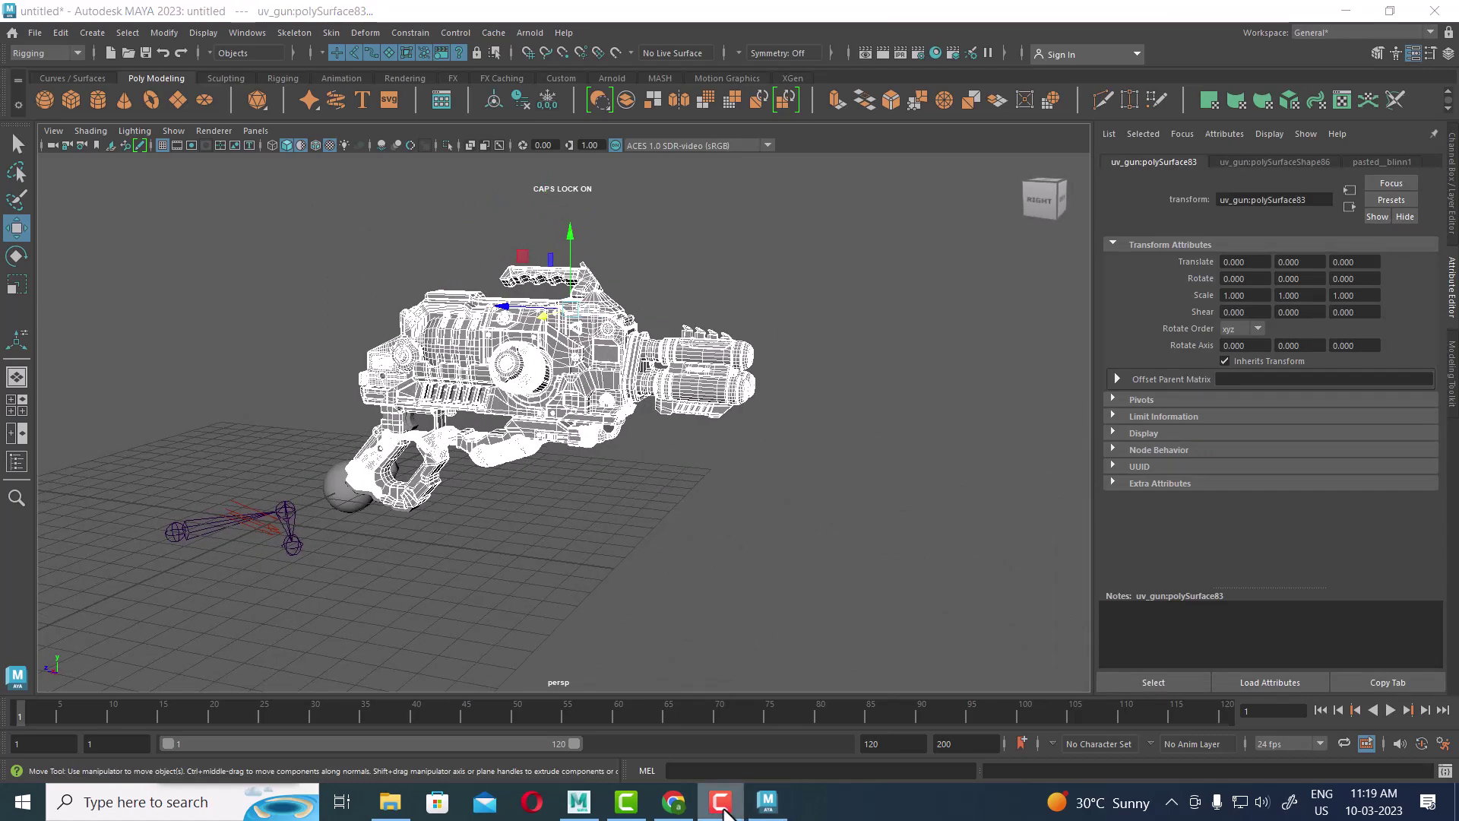